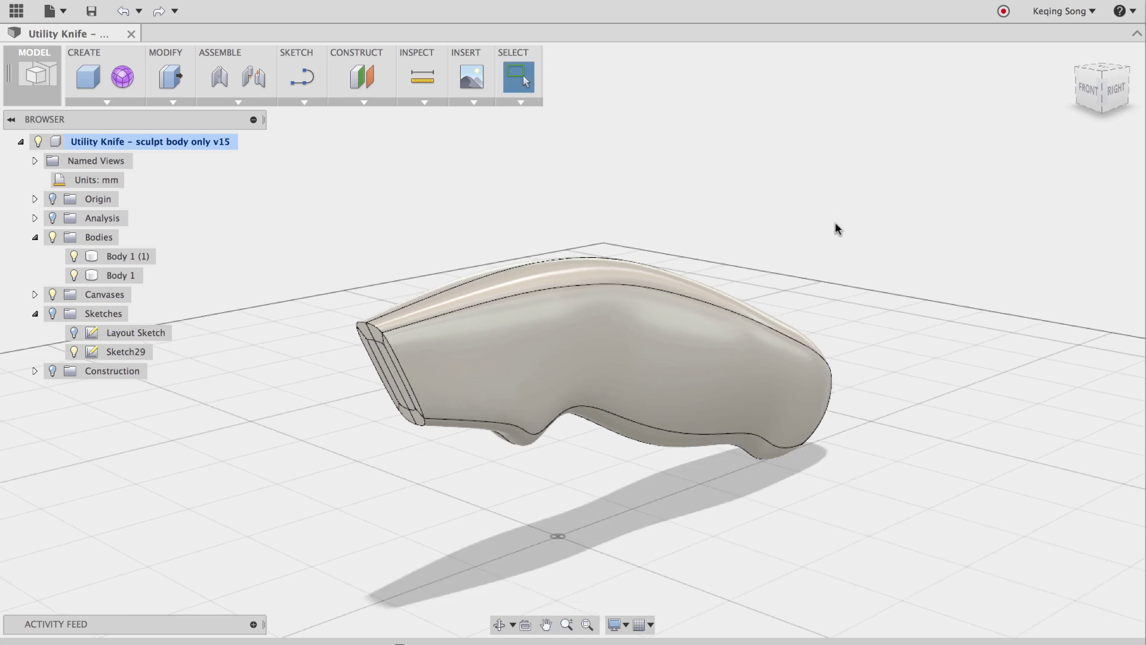
# - Inspect the handle from several sides, then make Sketches and the Layout Sketch visible
pyautogui.moveTo(823, 214); pyautogui.dragTo(819, 219, button='middle')
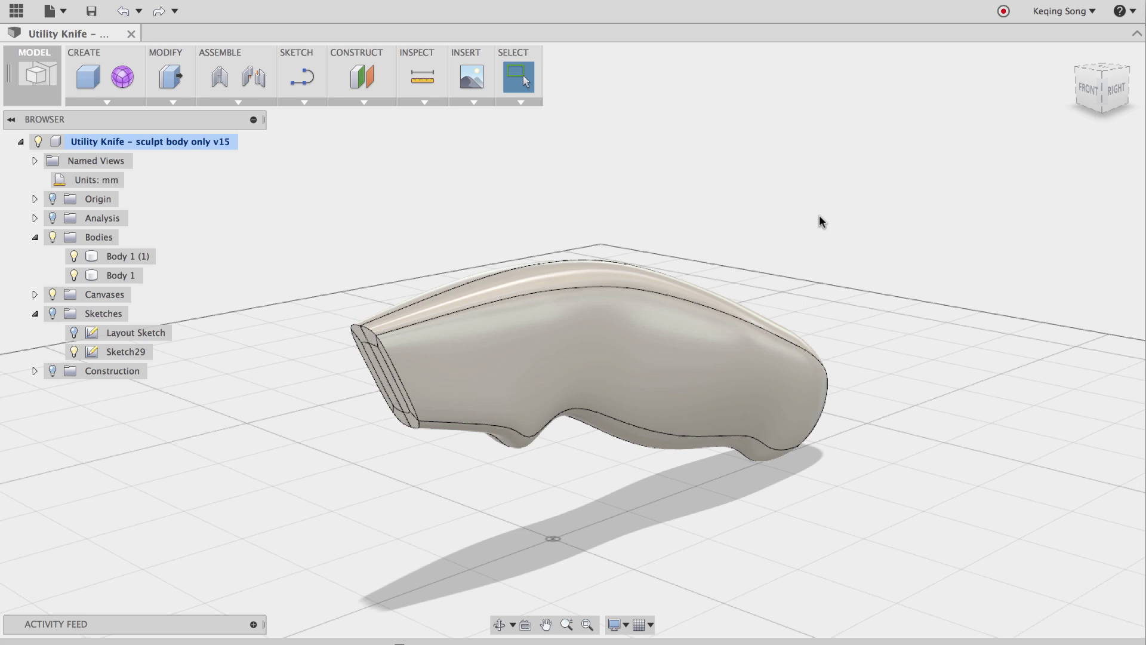
pyautogui.moveTo(791, 226); pyautogui.dragTo(783, 223, button='middle')
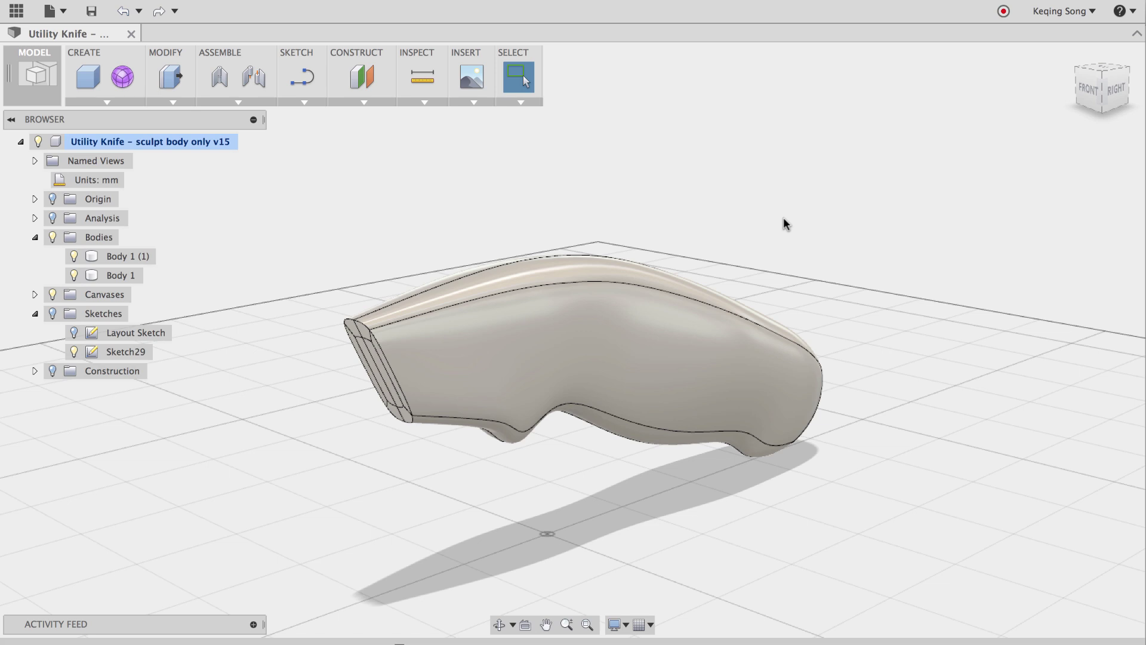
pyautogui.middleClick(783, 219)
pyautogui.keyDown('shift'); pyautogui.moveTo(455, 195); pyautogui.dragTo(719, 182, button='middle'); pyautogui.keyUp('shift')
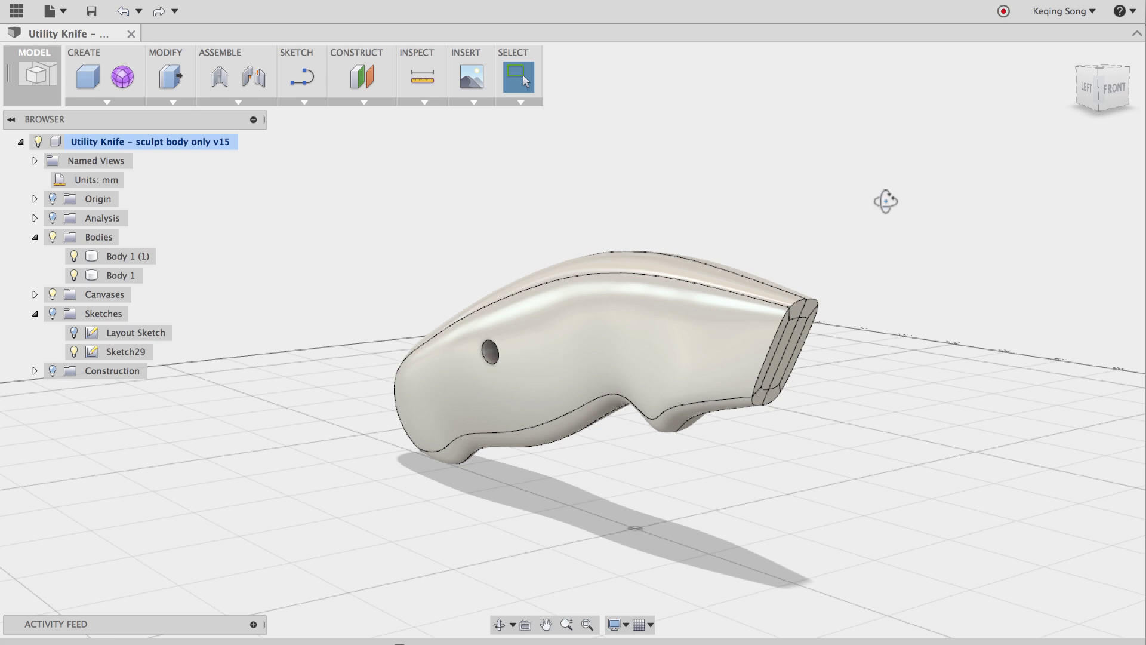
pyautogui.keyDown('shift'); pyautogui.moveTo(883, 199); pyautogui.dragTo(765, 201, button='middle'); pyautogui.keyUp('shift')
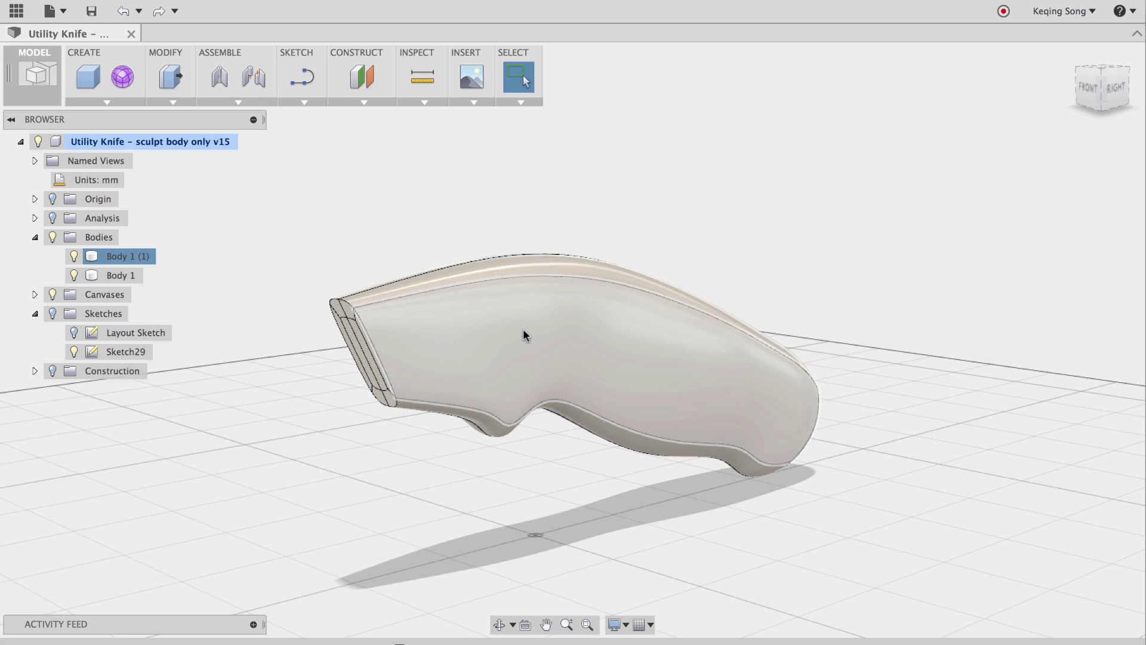
pyautogui.keyDown('shift'); pyautogui.moveTo(664, 306); pyautogui.dragTo(681, 212, button='middle'); pyautogui.keyUp('shift')
pyautogui.press('Escape')
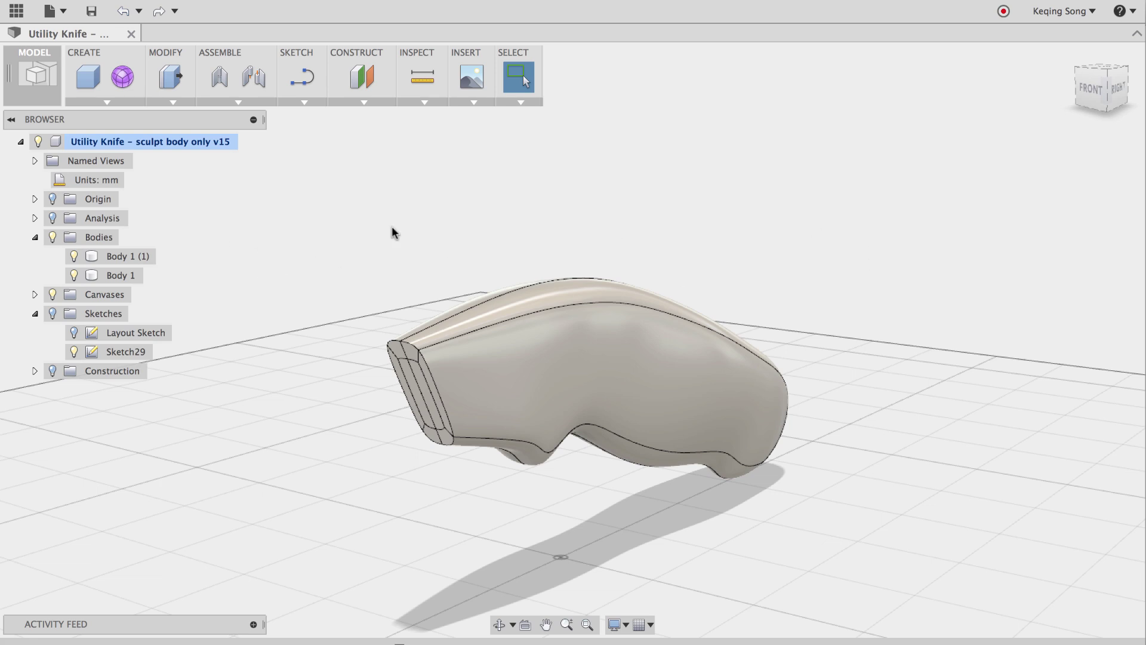
pyautogui.click(52, 314)
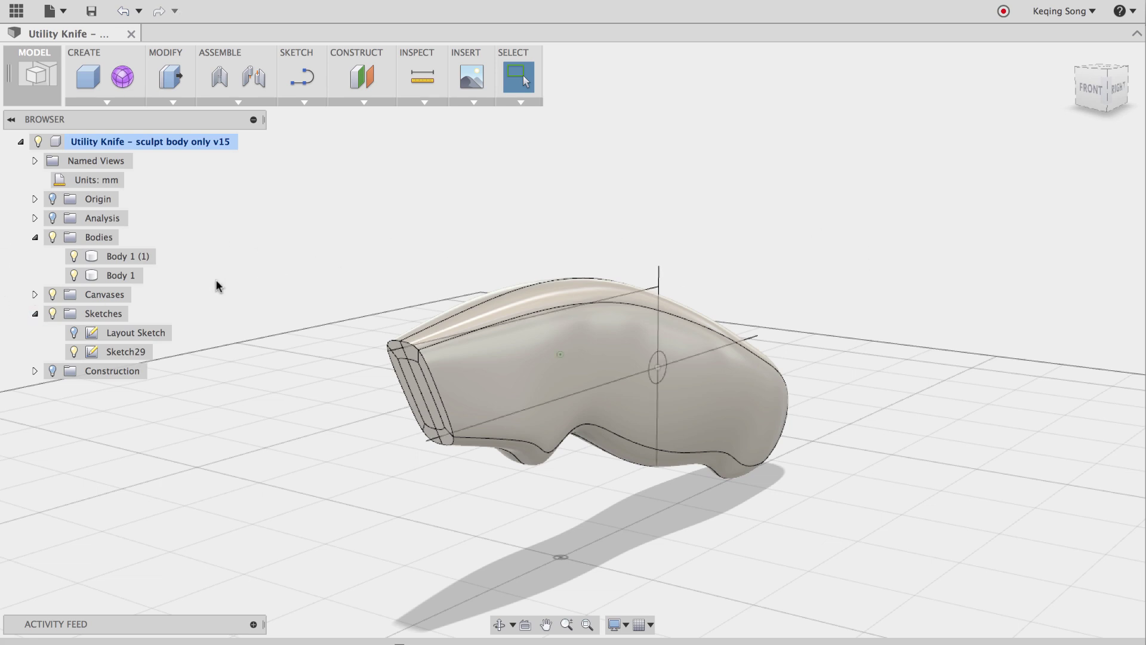
pyautogui.click(74, 332)
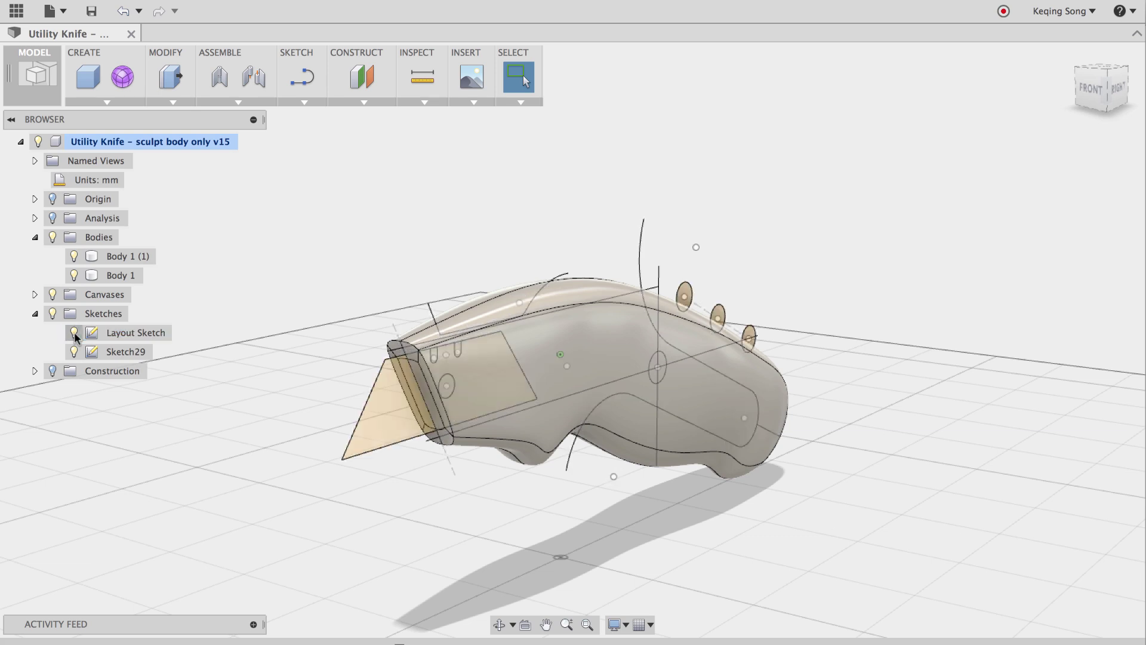
pyautogui.moveTo(335, 265)
pyautogui.mouseDown(button='middle')
pyautogui.moveTo(345, 266)
pyautogui.moveTo(328, 276)
pyautogui.moveTo(347, 277)
pyautogui.mouseUp(button='middle')
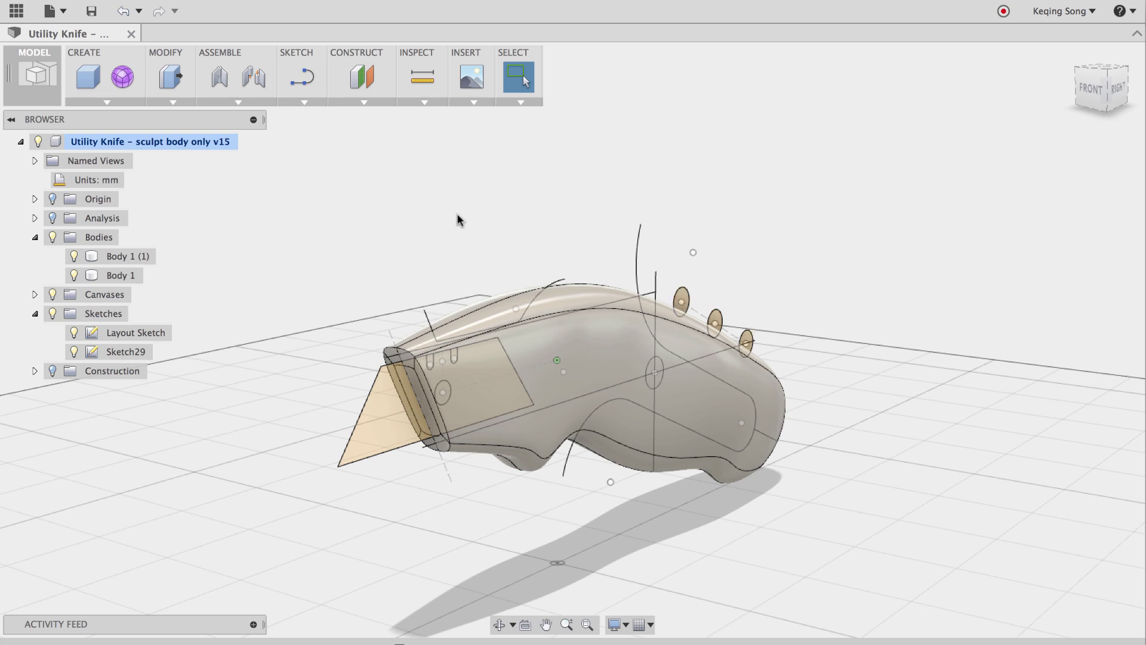
pyautogui.keyDown('shift'); pyautogui.moveTo(457, 216); pyautogui.dragTo(392, 217, button='middle'); pyautogui.keyUp('shift')
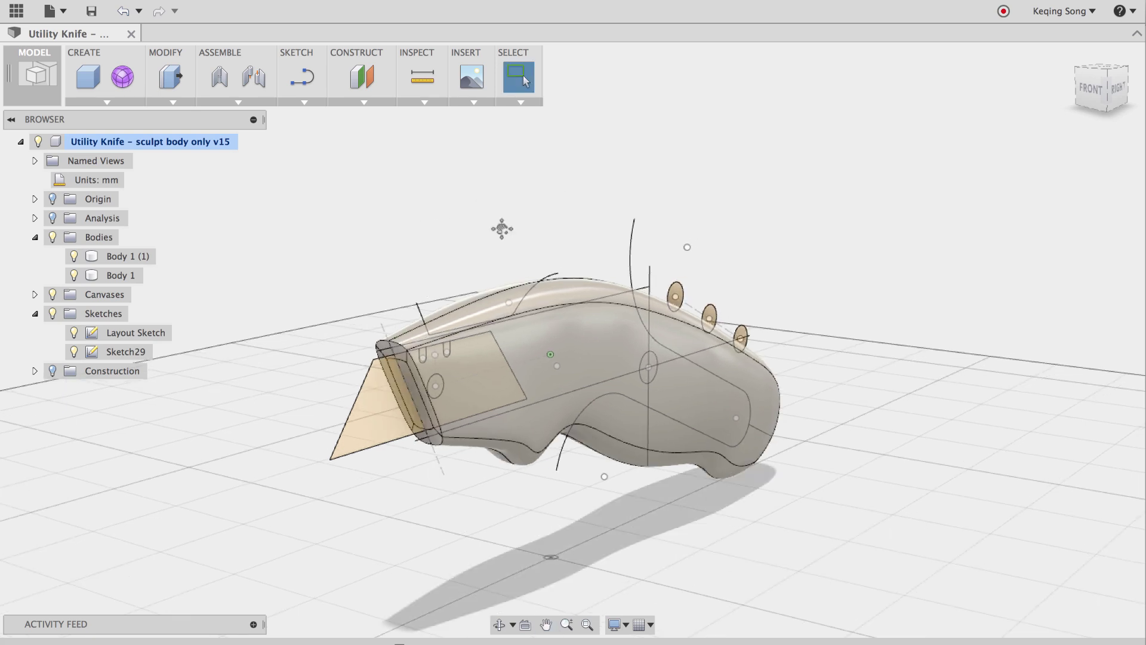
pyautogui.keyDown('shift'); pyautogui.moveTo(486, 231); pyautogui.dragTo(373, 233, button='middle'); pyautogui.keyUp('shift')
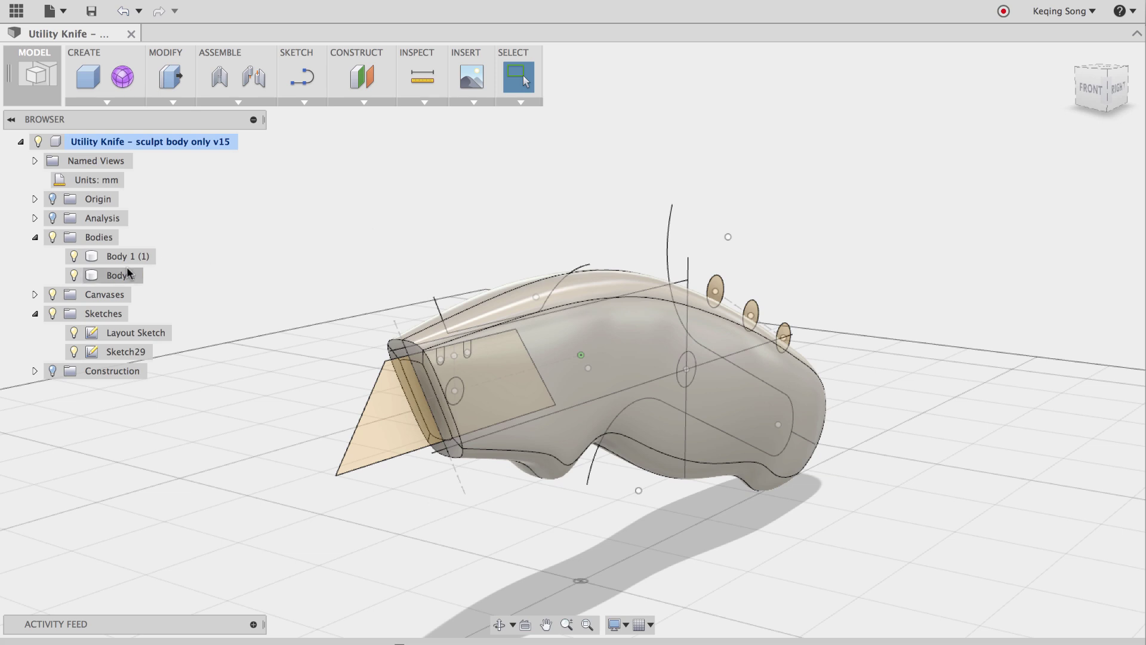
# - Hide Body 1 (1) to expose the hollow handle interior with its ribs
pyautogui.click(76, 275)
pyautogui.click(75, 258)
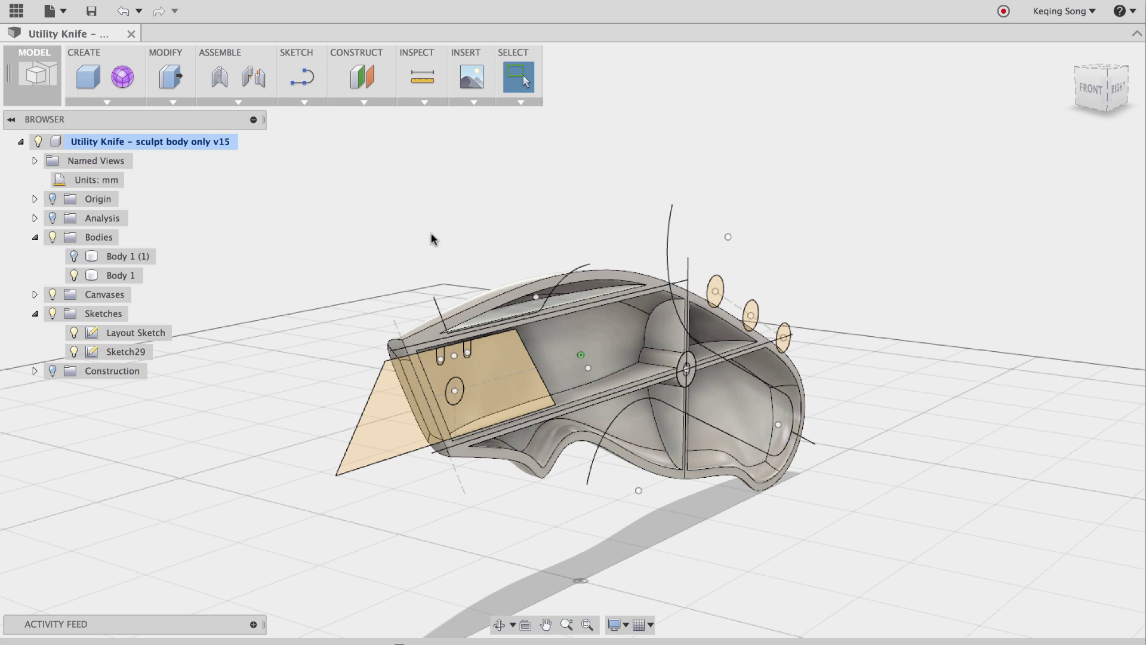
pyautogui.scroll(3, 431, 238)
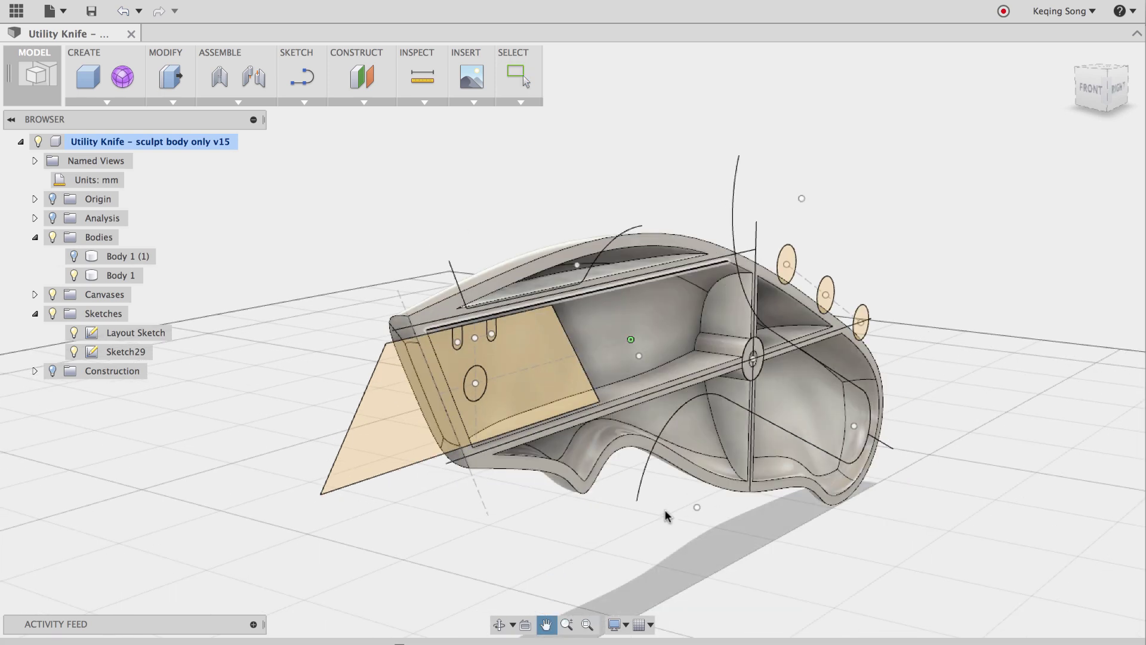
pyautogui.moveTo(603, 545); pyautogui.dragTo(618, 529, button='middle')
pyautogui.press('Escape')
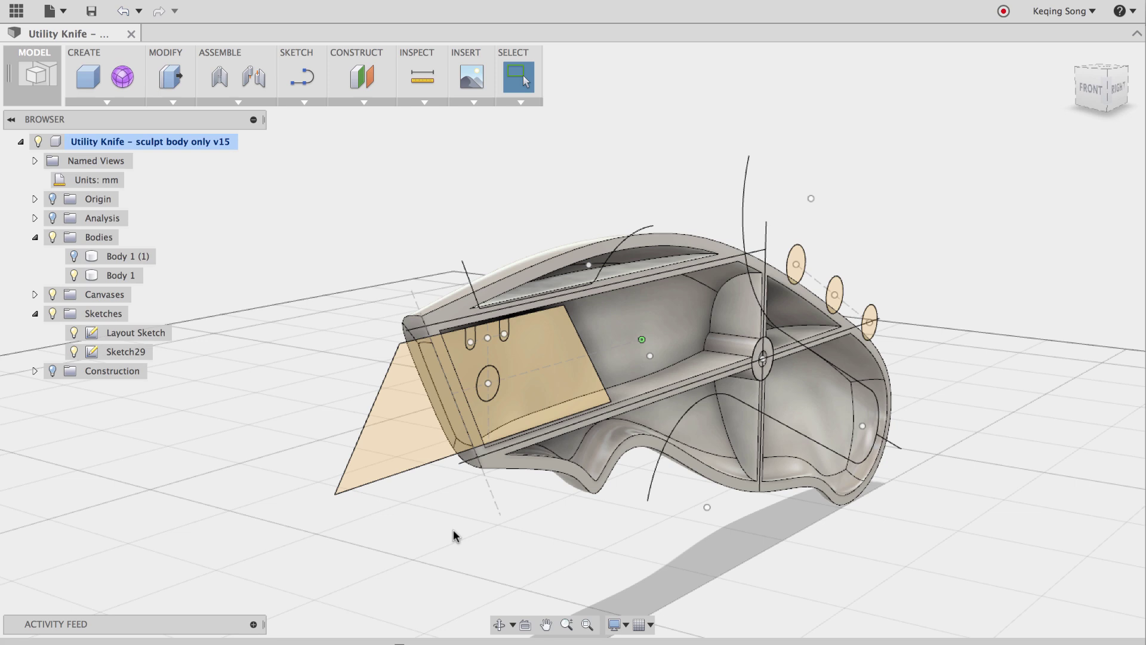
# - Extrude the blade profile symmetrically by 0.5 mm as a new body
pyautogui.click(413, 406)
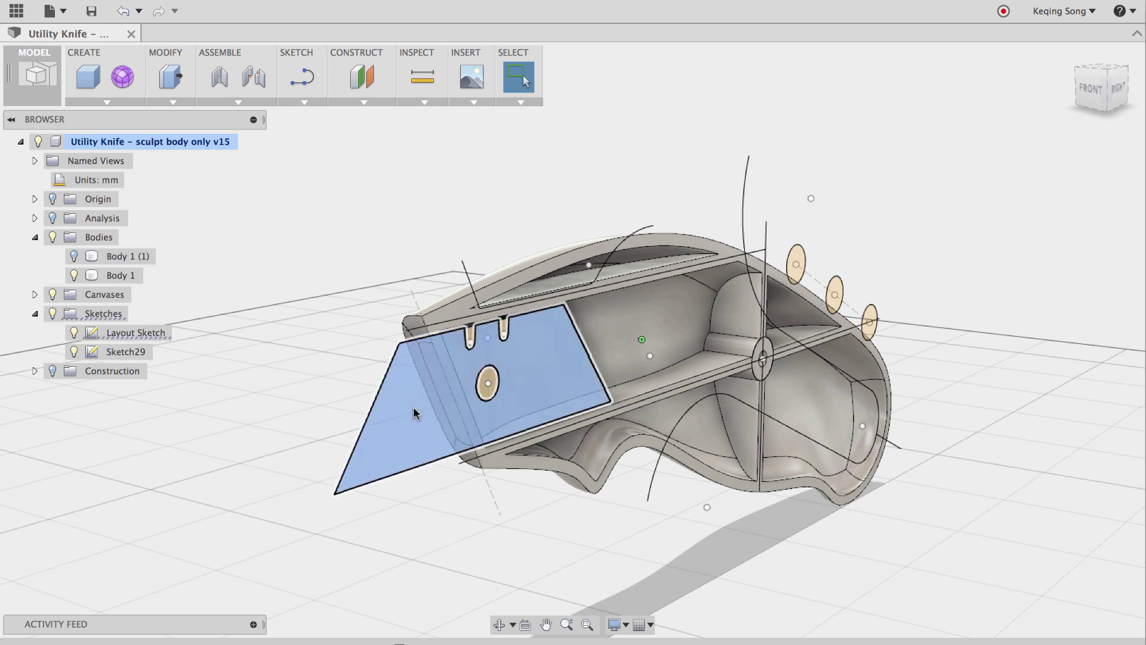
pyautogui.rightClick(413, 409)
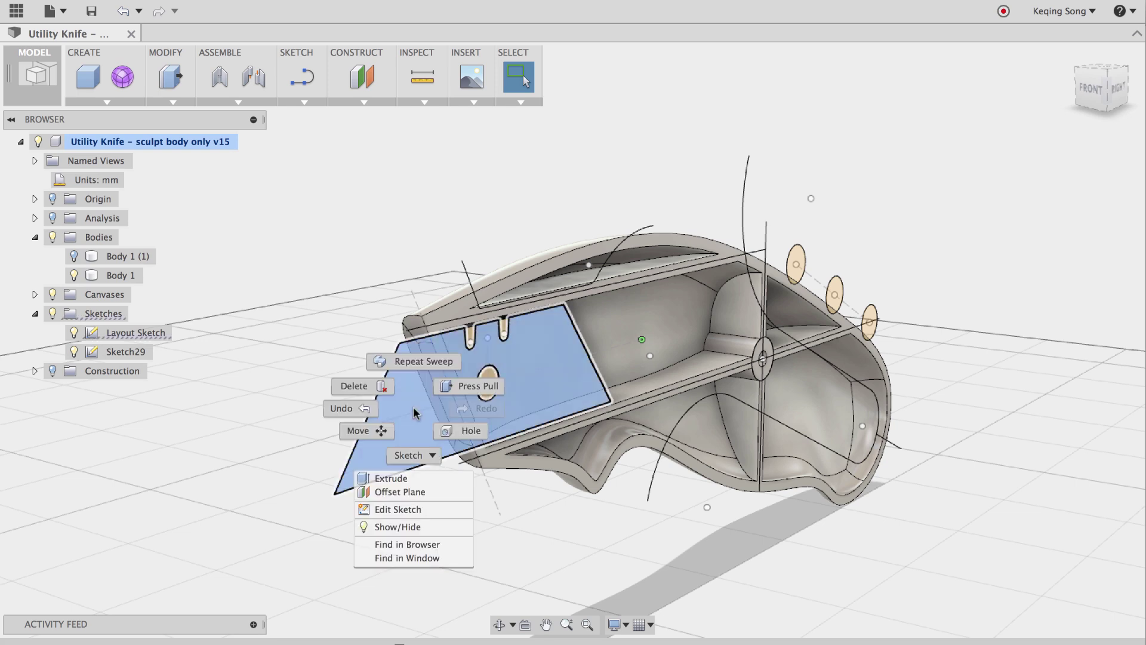
pyautogui.click(393, 478)
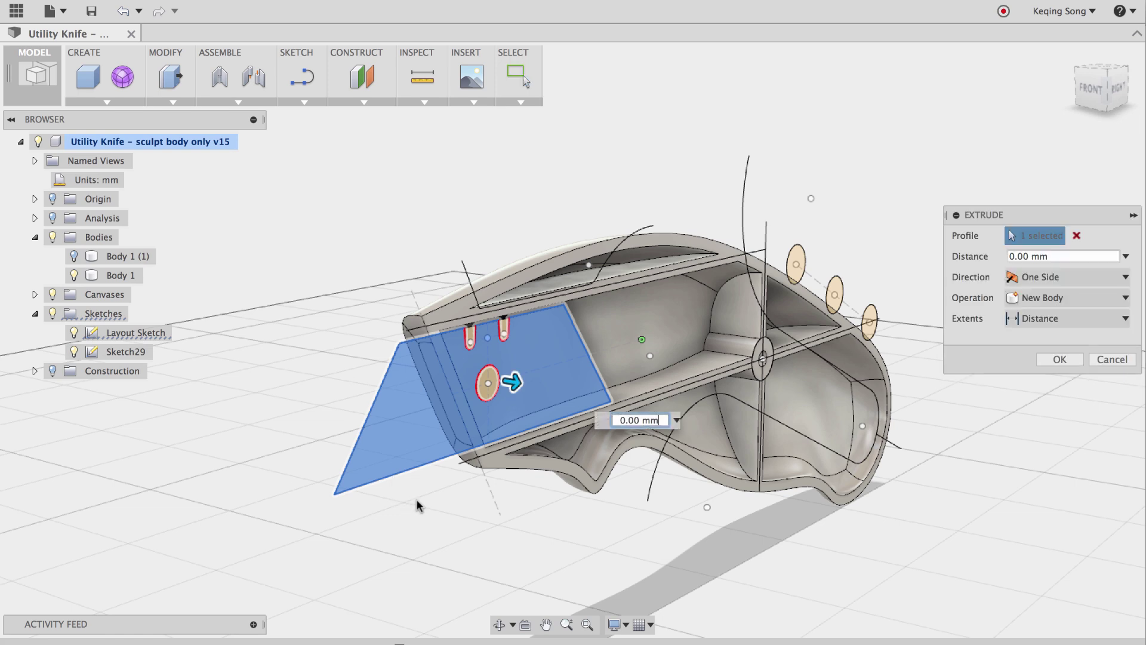
pyautogui.click(1019, 255)
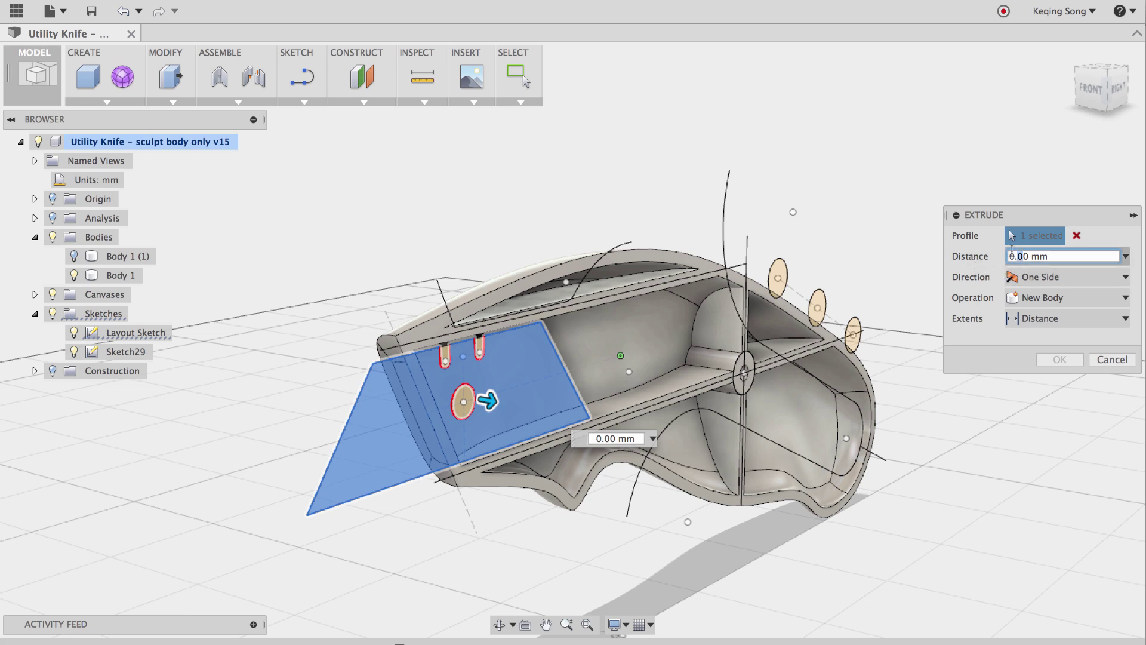
pyautogui.click(1044, 277)
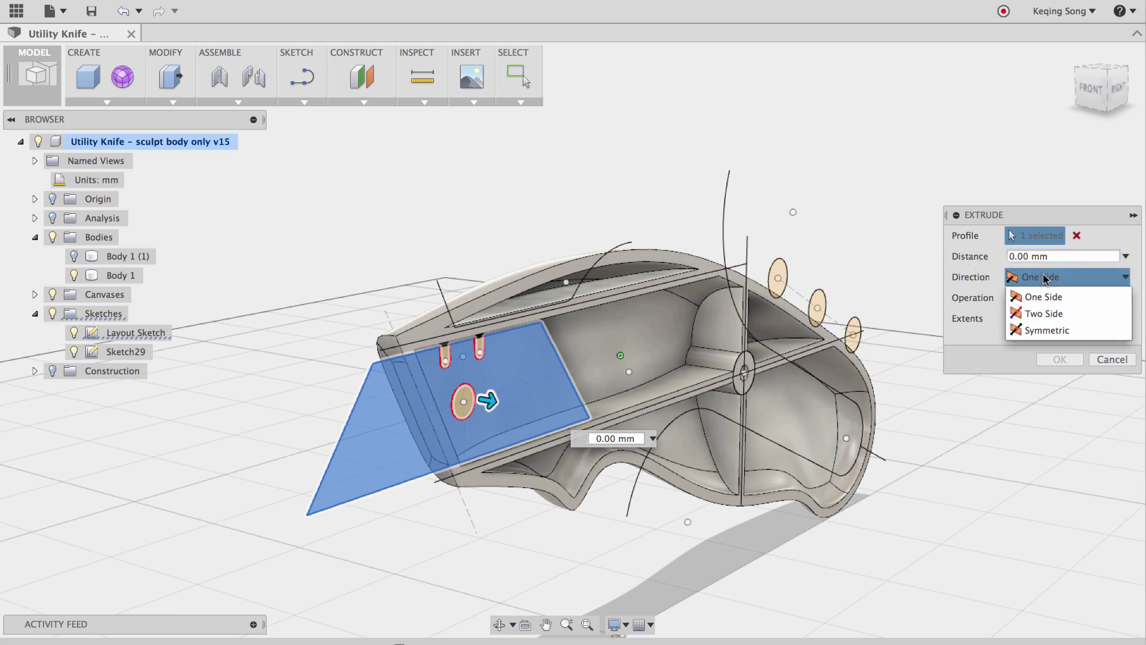
pyautogui.click(1047, 328)
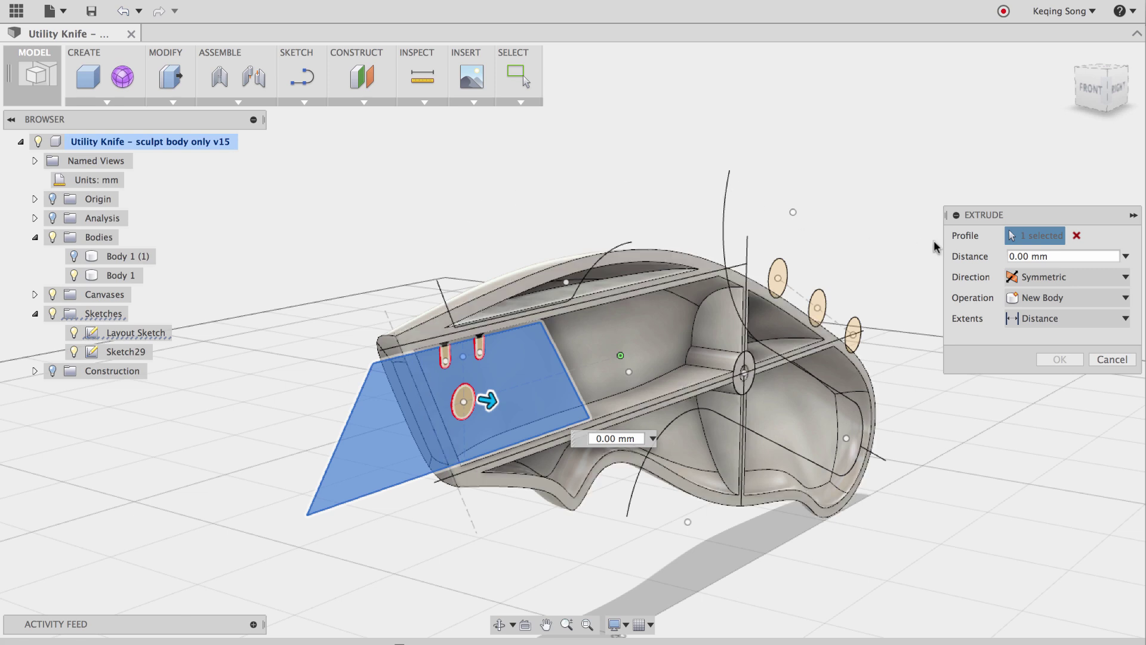
pyautogui.click(1023, 256)
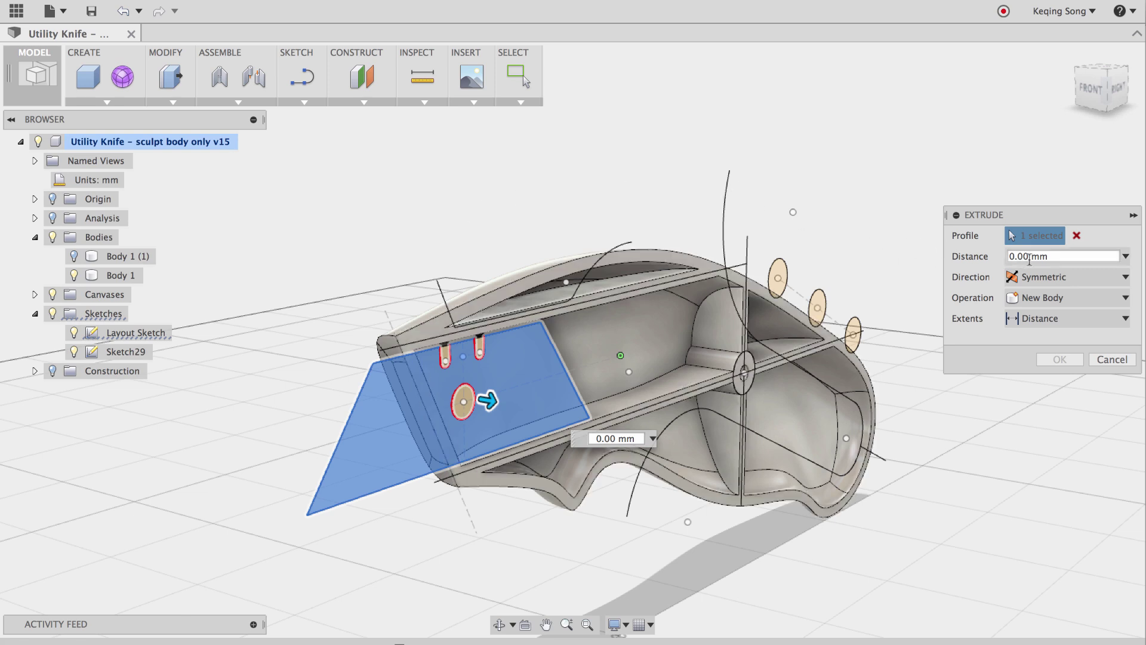
pyautogui.click(1022, 256)
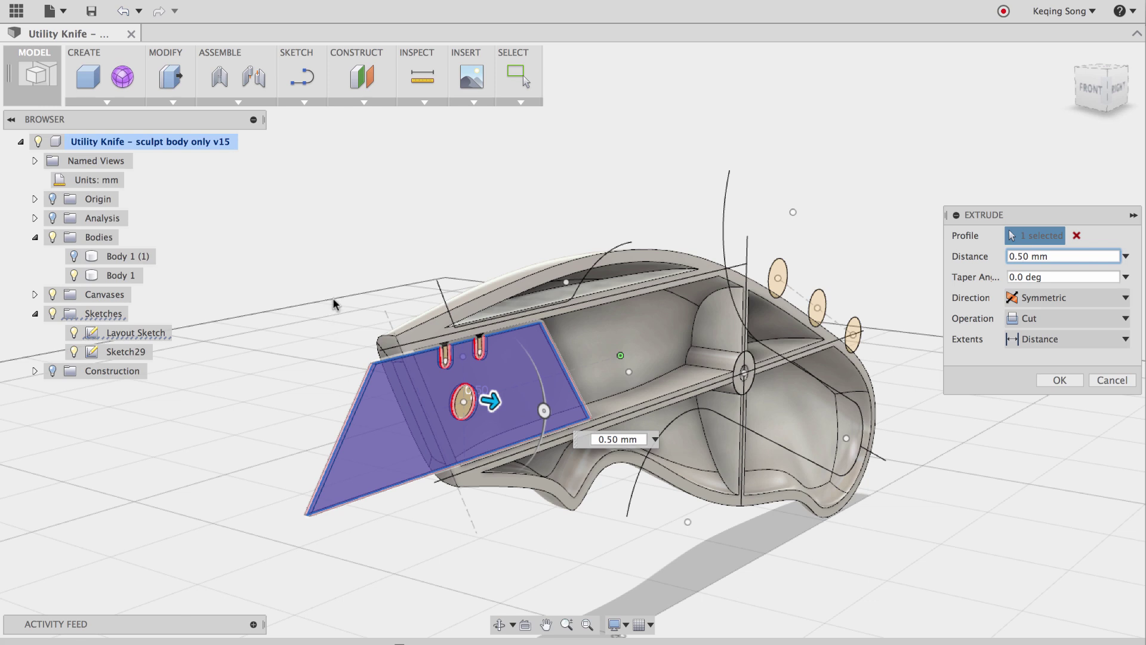
pyautogui.click(1063, 318)
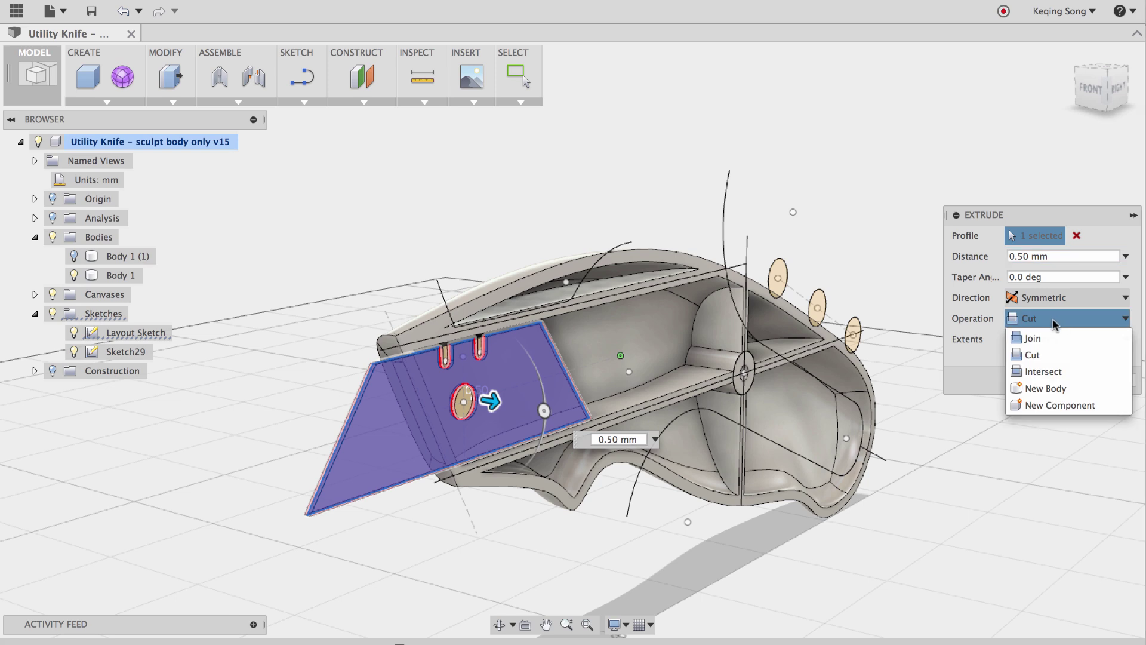
pyautogui.click(1073, 388)
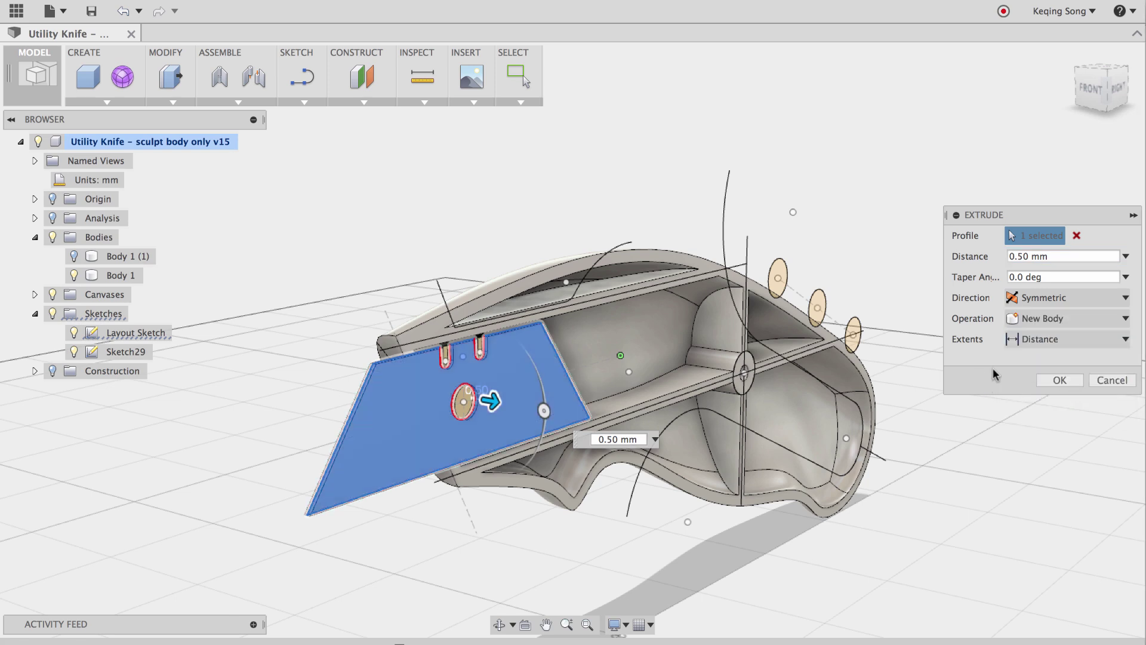
# - Confirm the 0.5 mm blade extrusion, creating Body44, and reorient the knife
pyautogui.click(1056, 379)
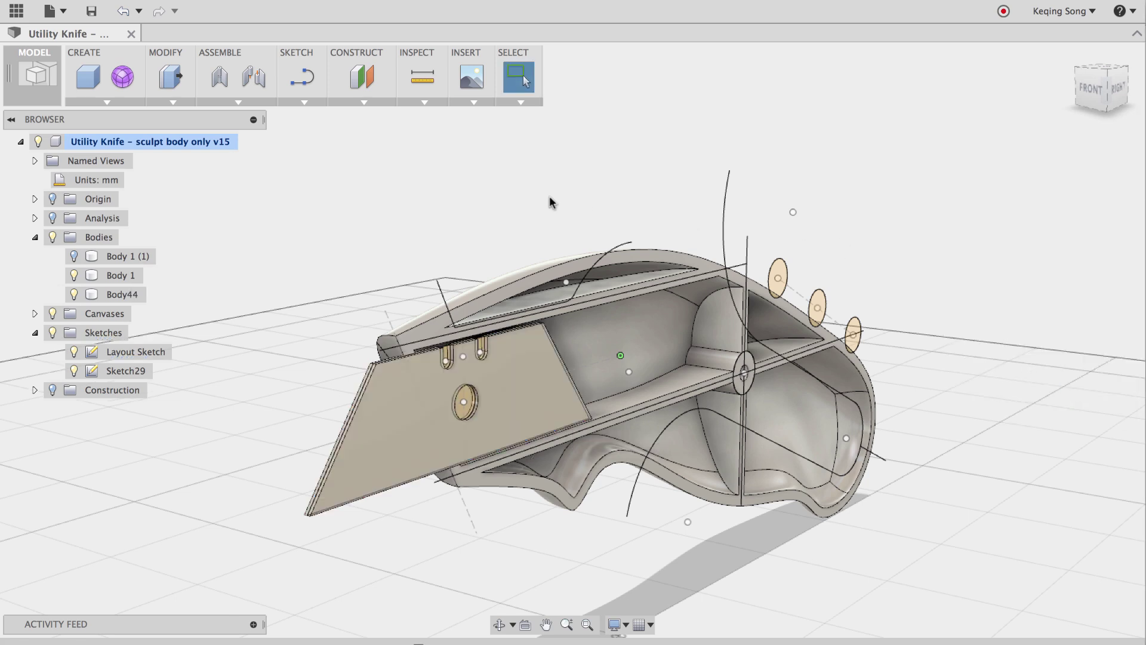
pyautogui.keyDown('shift'); pyautogui.moveTo(445, 230); pyautogui.dragTo(410, 249, button='middle'); pyautogui.keyUp('shift')
pyautogui.press('Escape')
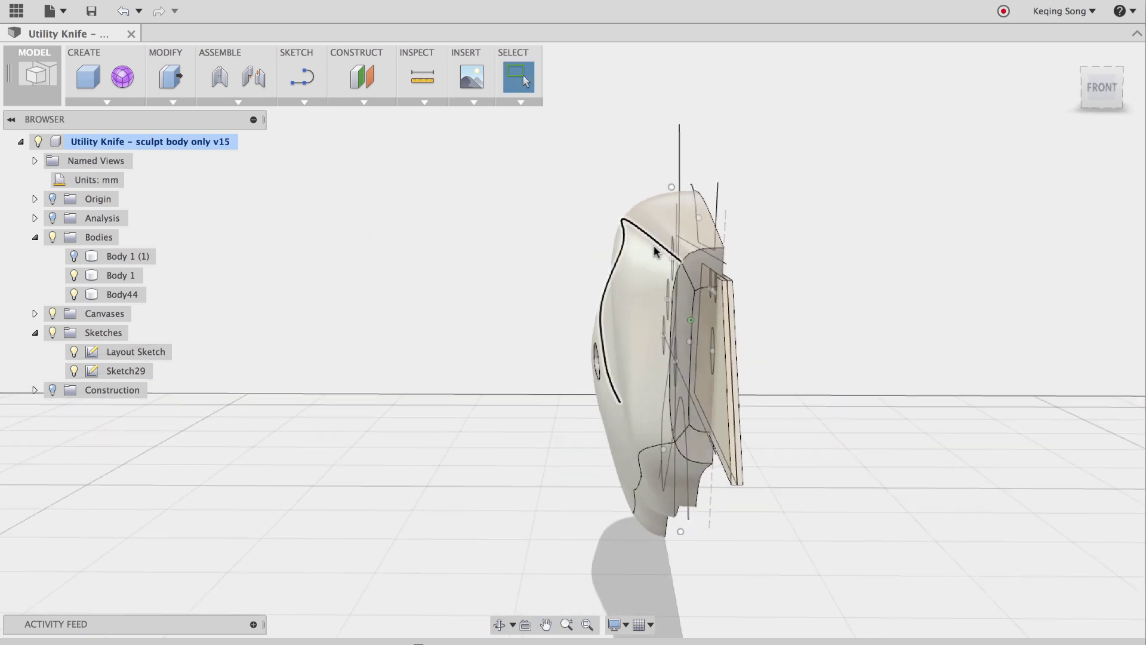
pyautogui.keyDown('shift'); pyautogui.moveTo(527, 274); pyautogui.dragTo(503, 278, button='middle'); pyautogui.keyUp('shift')
pyautogui.scroll(3, 676, 289)
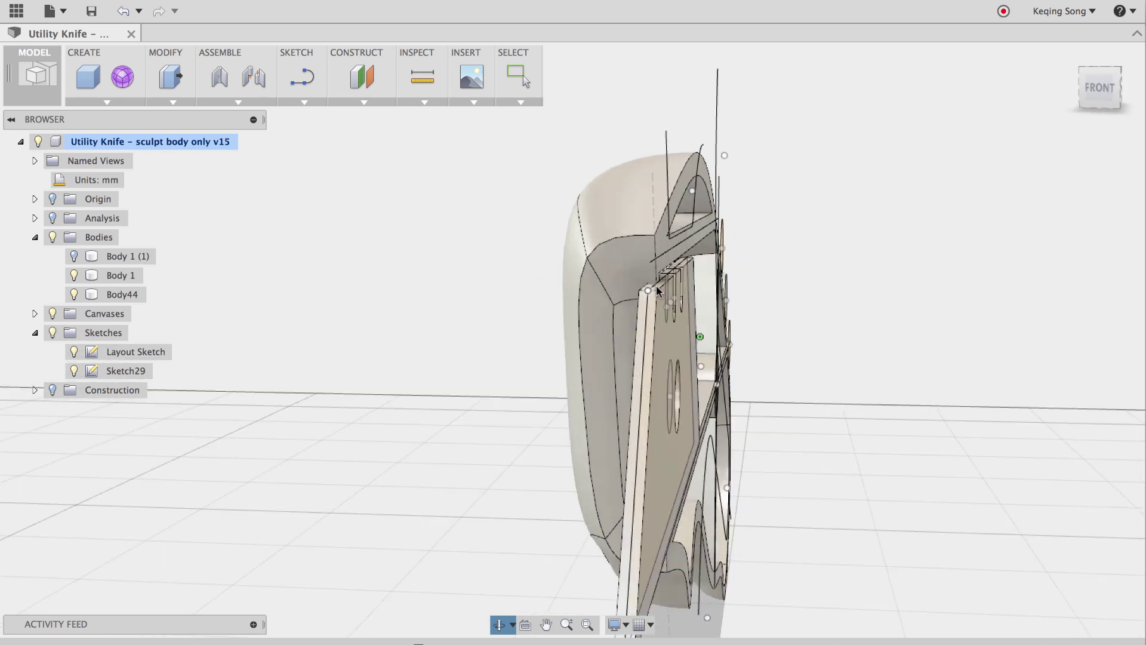
pyautogui.scroll(-3, 649, 270)
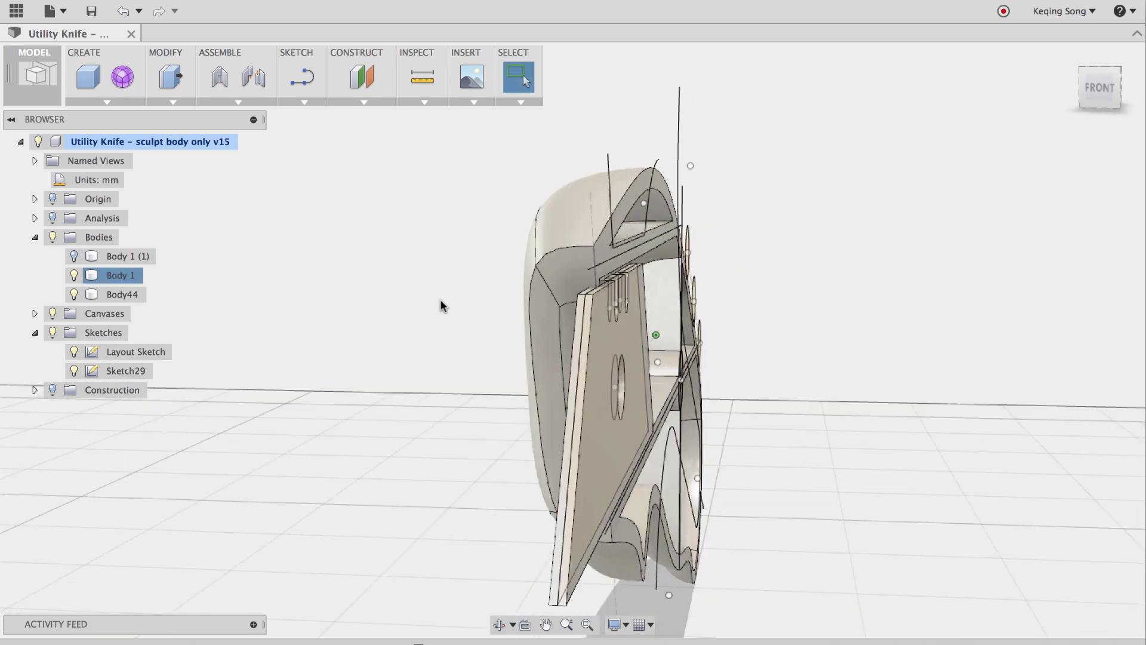
pyautogui.keyDown('shift'); pyautogui.moveTo(441, 302); pyautogui.dragTo(486, 269, button='middle'); pyautogui.keyUp('shift')
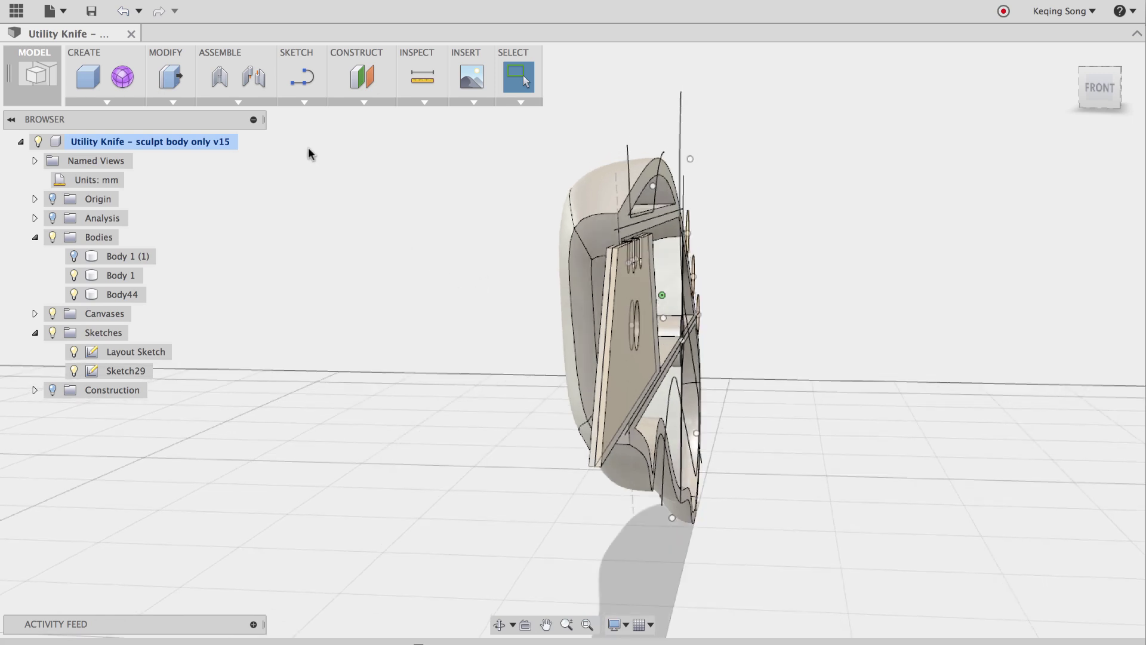
# - Combine-cut Body 1 with Body44 as the tool, keeping Body44
pyautogui.click(174, 103)
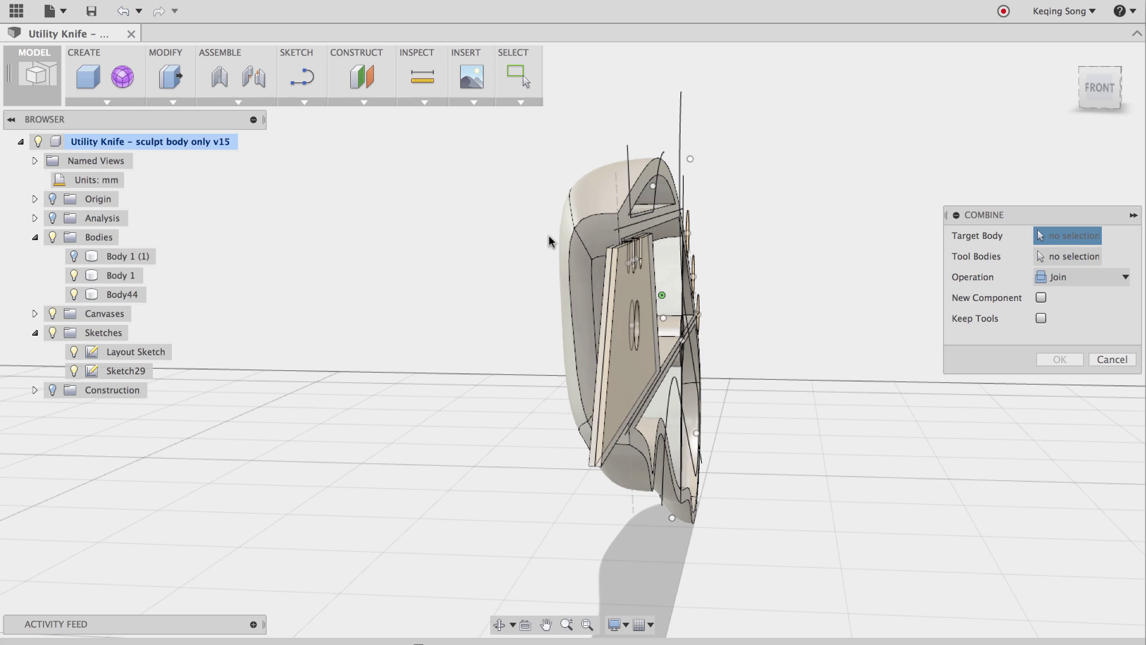
pyautogui.click(582, 225)
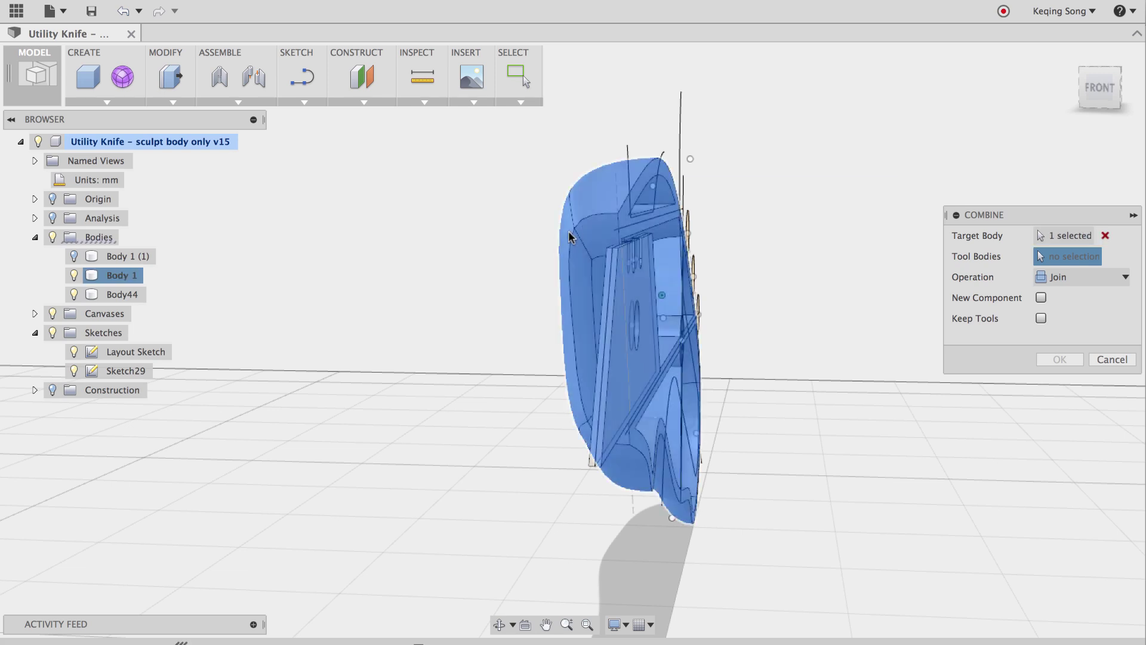
pyautogui.click(605, 331)
pyautogui.click(1089, 277)
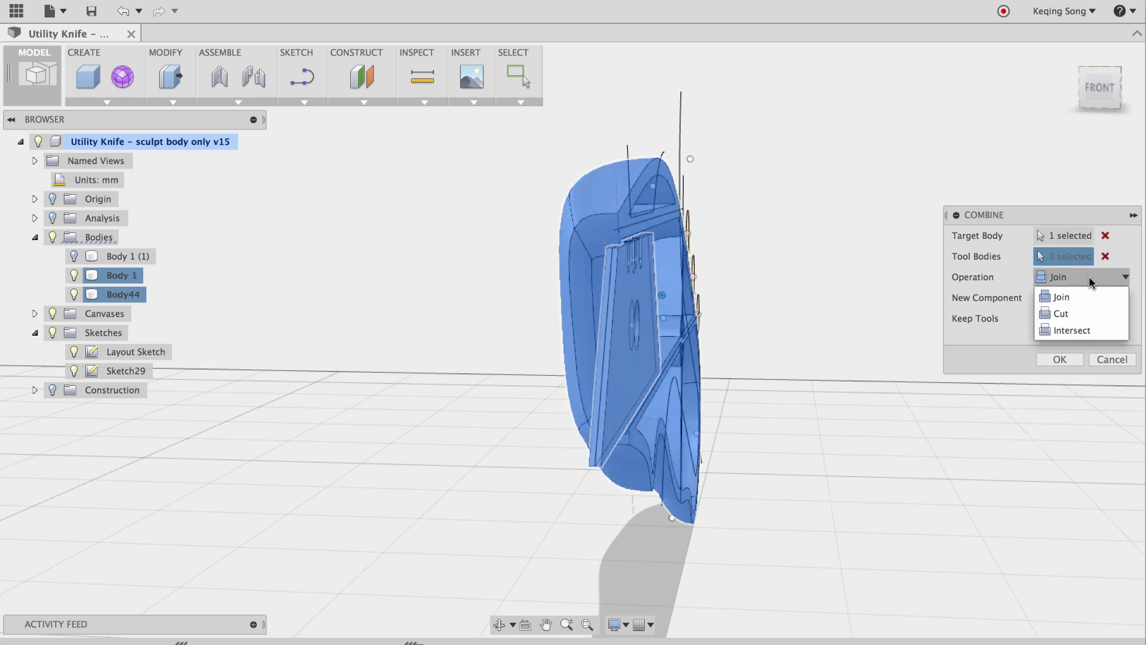
pyautogui.click(1067, 314)
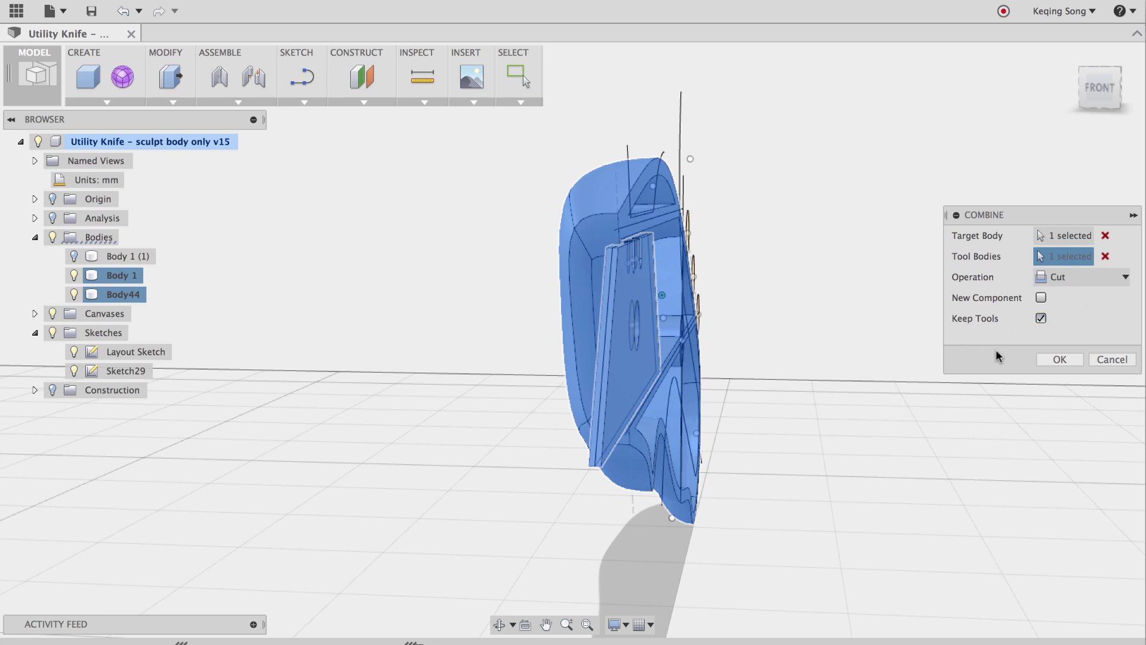
pyautogui.click(1060, 359)
pyautogui.keyDown('shift'); pyautogui.moveTo(739, 322); pyautogui.dragTo(771, 322, button='middle'); pyautogui.keyUp('shift')
pyautogui.keyDown('shift'); pyautogui.moveTo(915, 311); pyautogui.dragTo(907, 274, button='middle'); pyautogui.keyUp('shift')
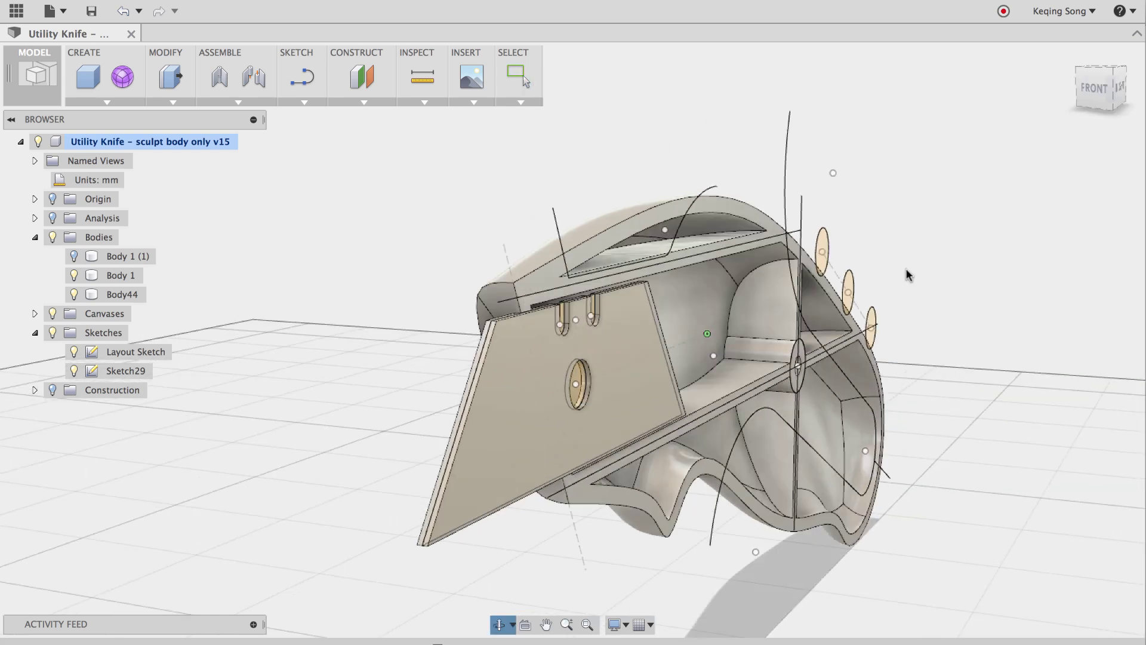
# - Look straight at the blade plate face and frame its lower edge
pyautogui.keyDown('shift'); pyautogui.moveTo(350, 220); pyautogui.dragTo(366, 189, button='middle'); pyautogui.keyUp('shift')
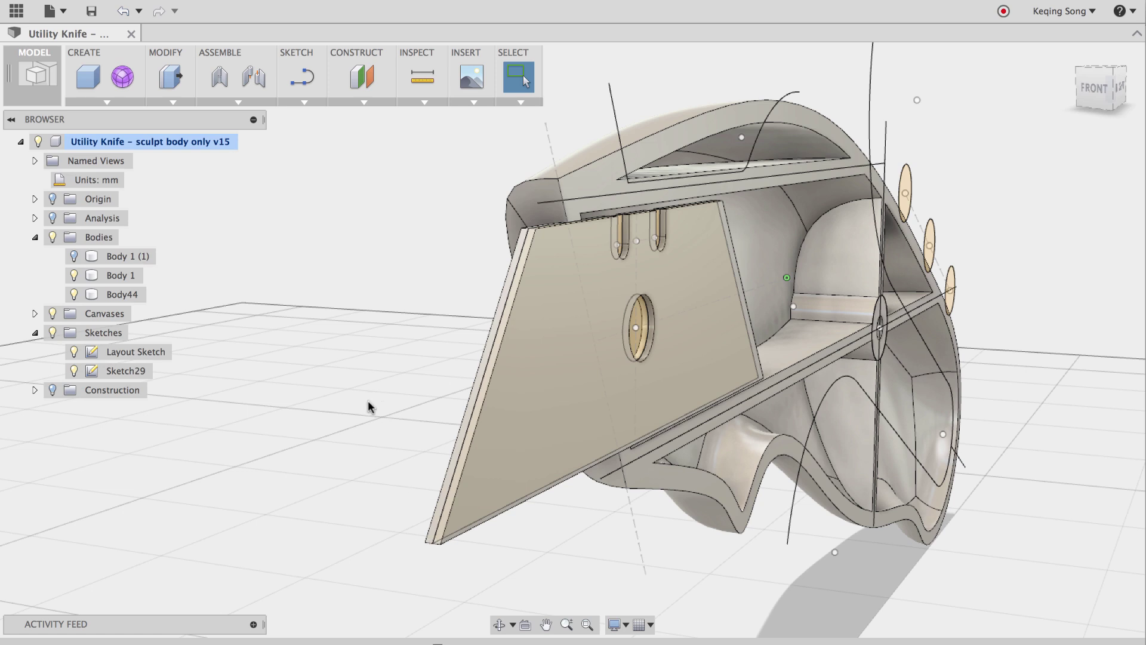
pyautogui.keyDown('shift'); pyautogui.moveTo(370, 406); pyautogui.dragTo(384, 392, button='middle'); pyautogui.keyUp('shift')
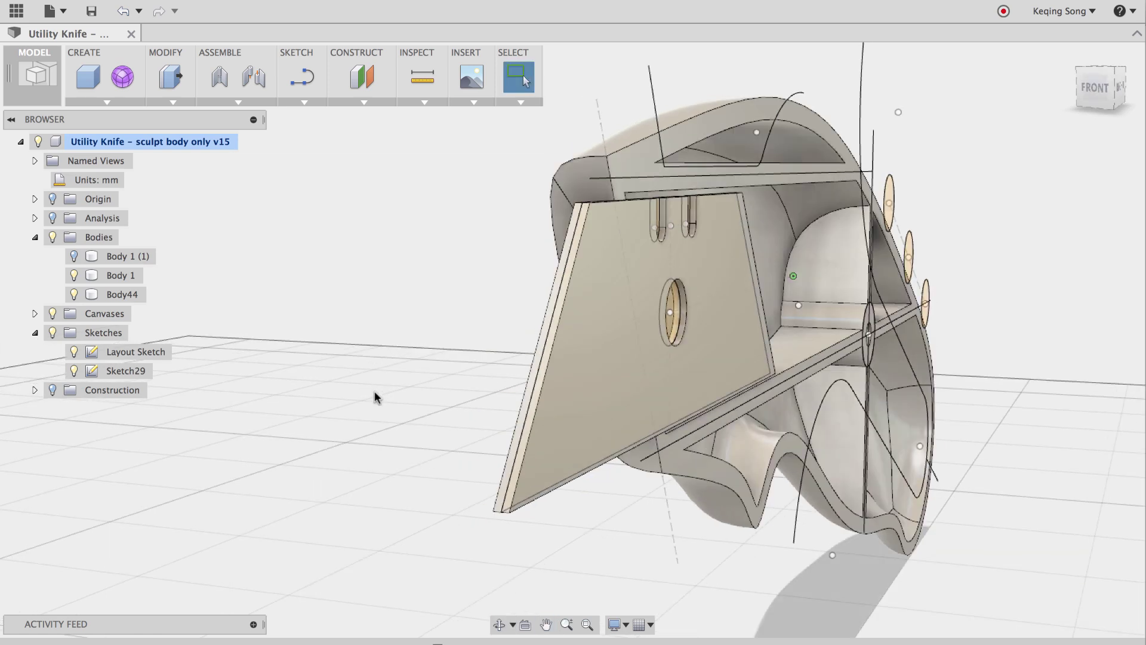
pyautogui.click(525, 625)
pyautogui.click(515, 476)
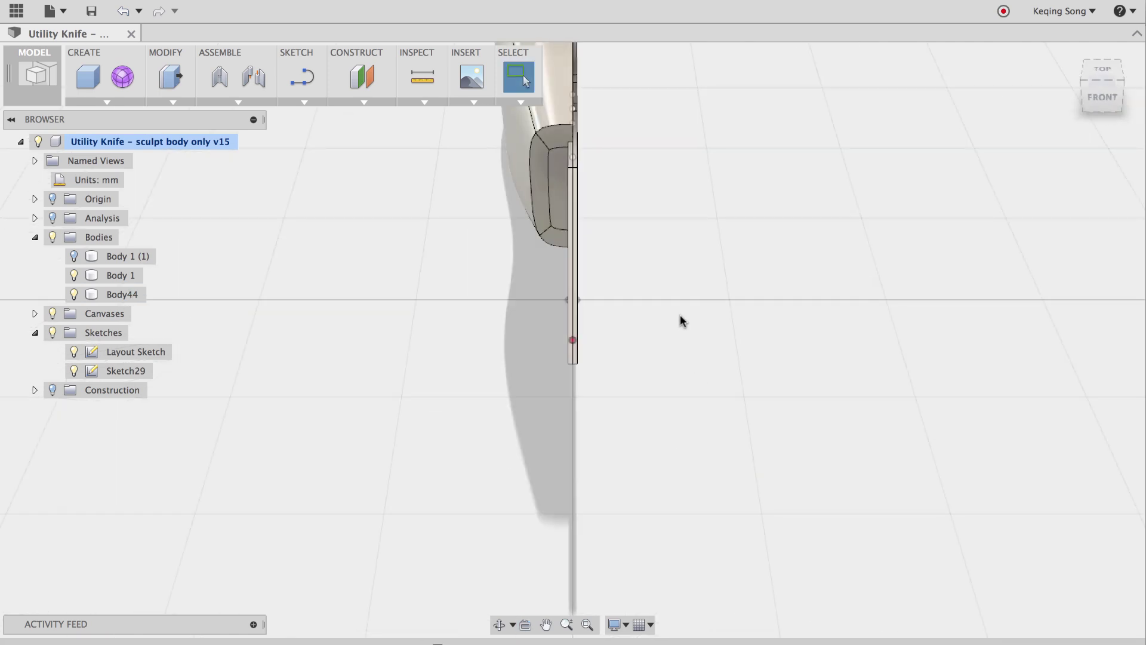
pyautogui.moveTo(607, 312); pyautogui.dragTo(688, 399, button='middle')
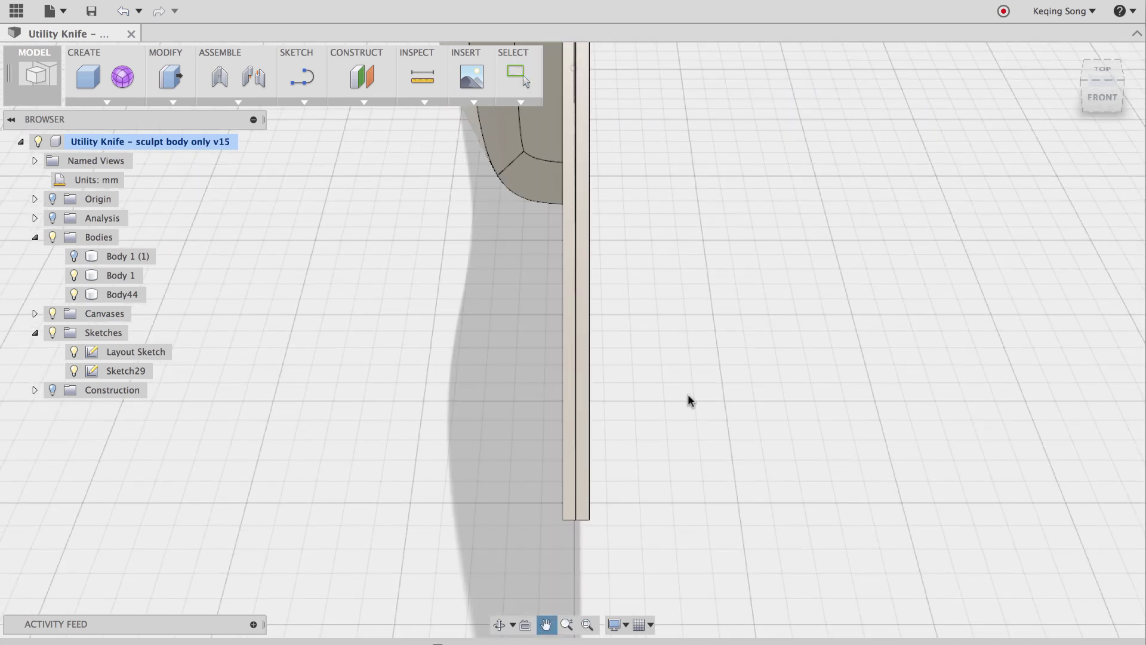
# - Sketch a diagonal line on the blade face from its left edge to the bottom-right corner
pyautogui.click(301, 82)
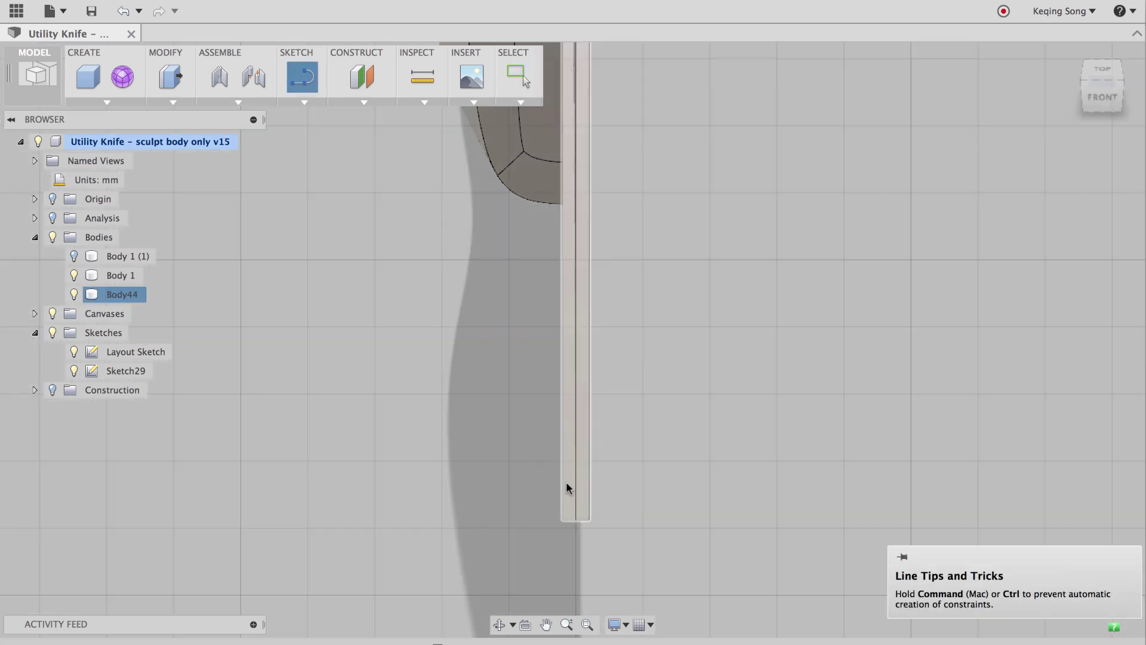
pyautogui.click(566, 481)
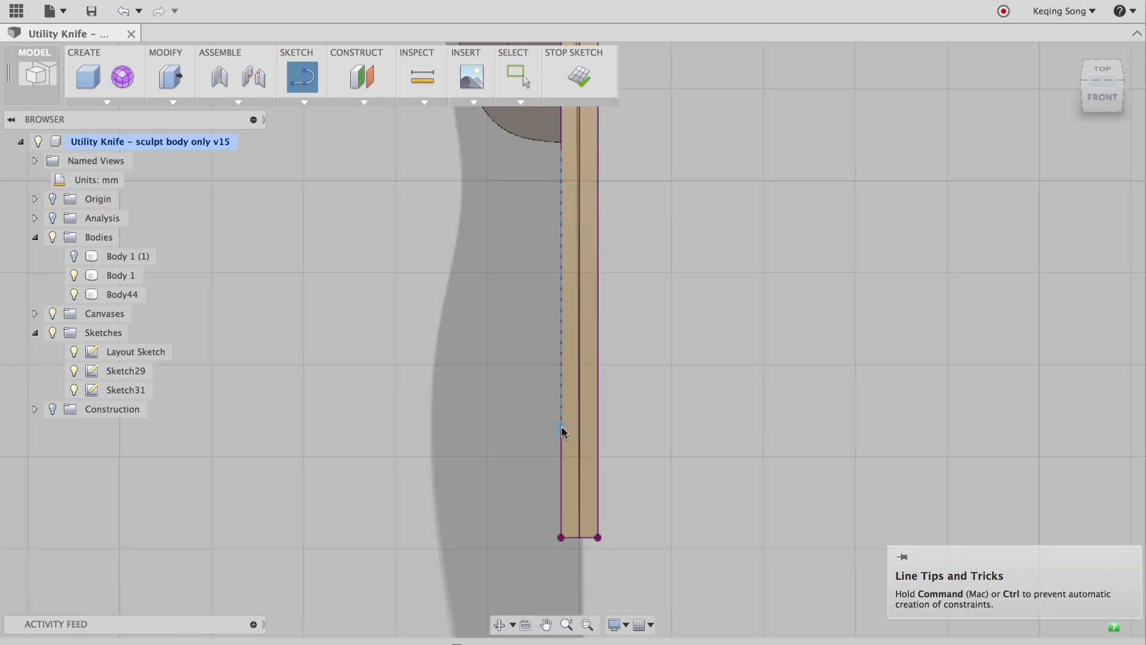
pyautogui.click(561, 429)
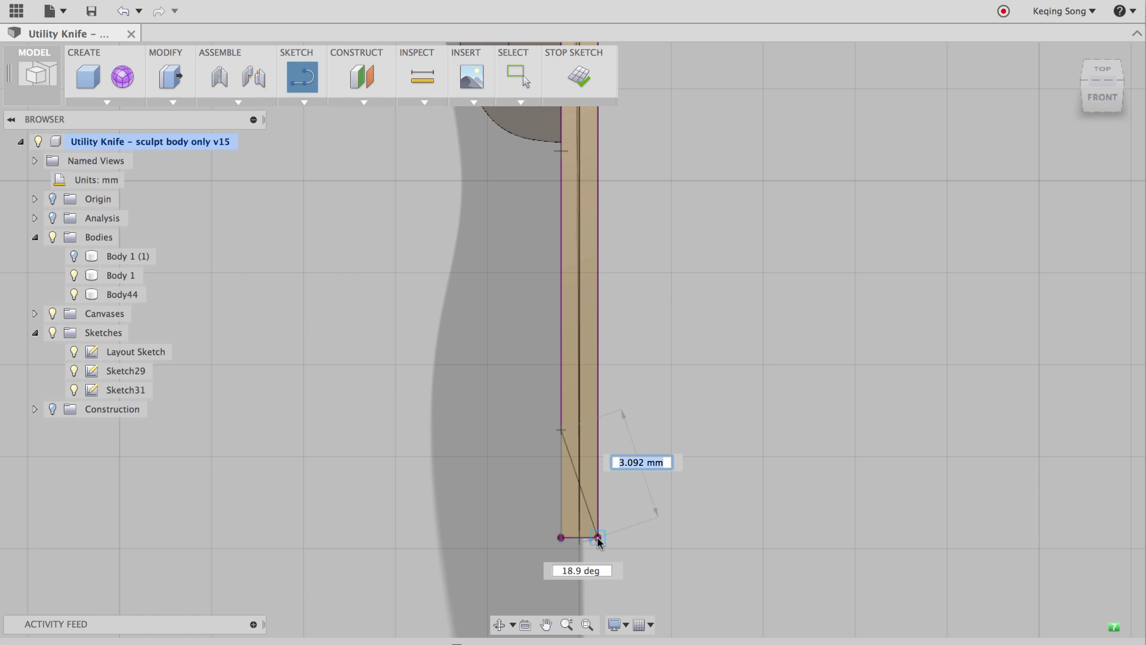
pyautogui.doubleClick(596, 536)
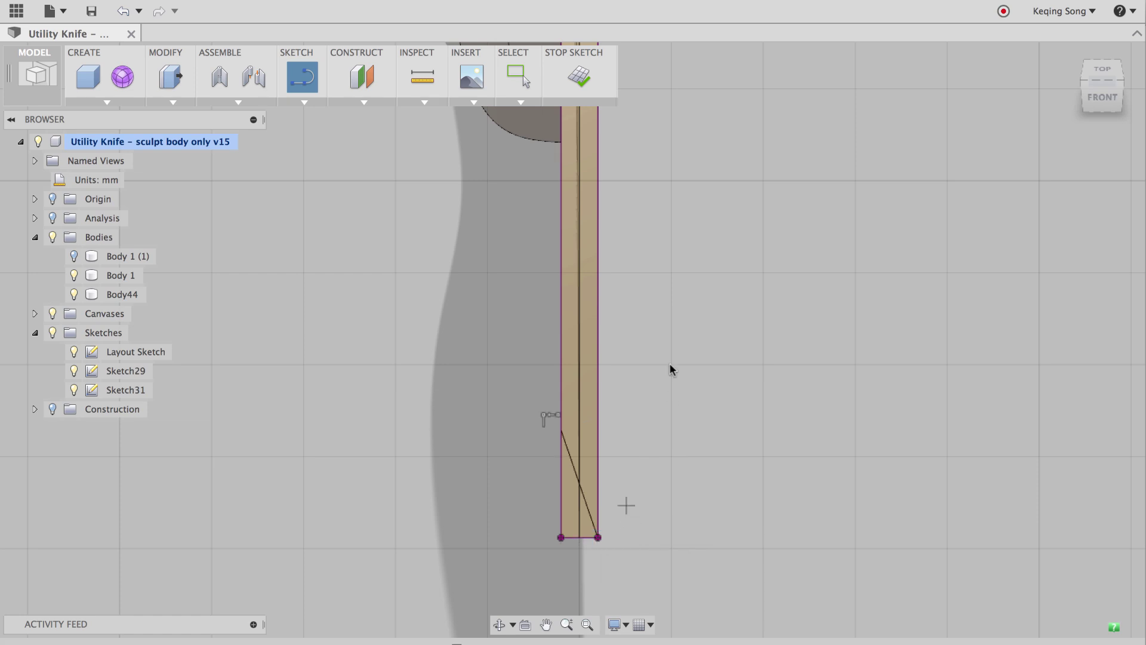
pyautogui.click(578, 77)
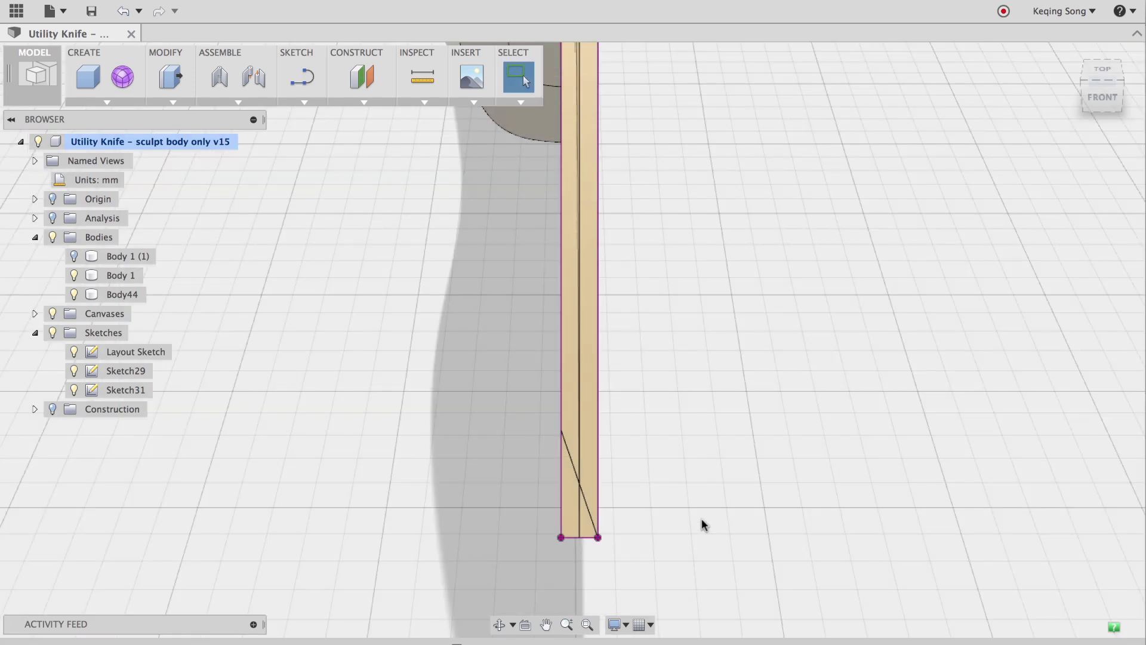
pyautogui.moveTo(698, 525)
pyautogui.keyDown('shift'); pyautogui.mouseDown(button='middle')
pyautogui.moveTo(663, 442)
pyautogui.moveTo(591, 396)
pyautogui.moveTo(520, 383)
pyautogui.mouseUp(button='middle'); pyautogui.keyUp('shift')
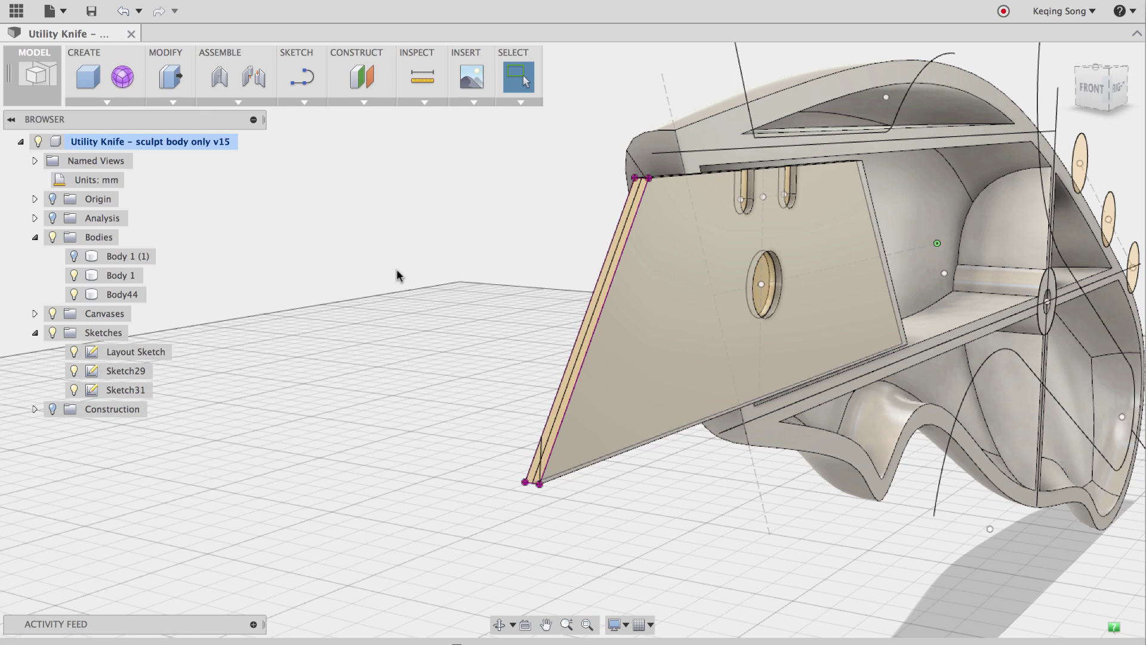
# - Sweep-cut the small triangle along Body44's bottom edge to bevel the blade
pyautogui.click(87, 102)
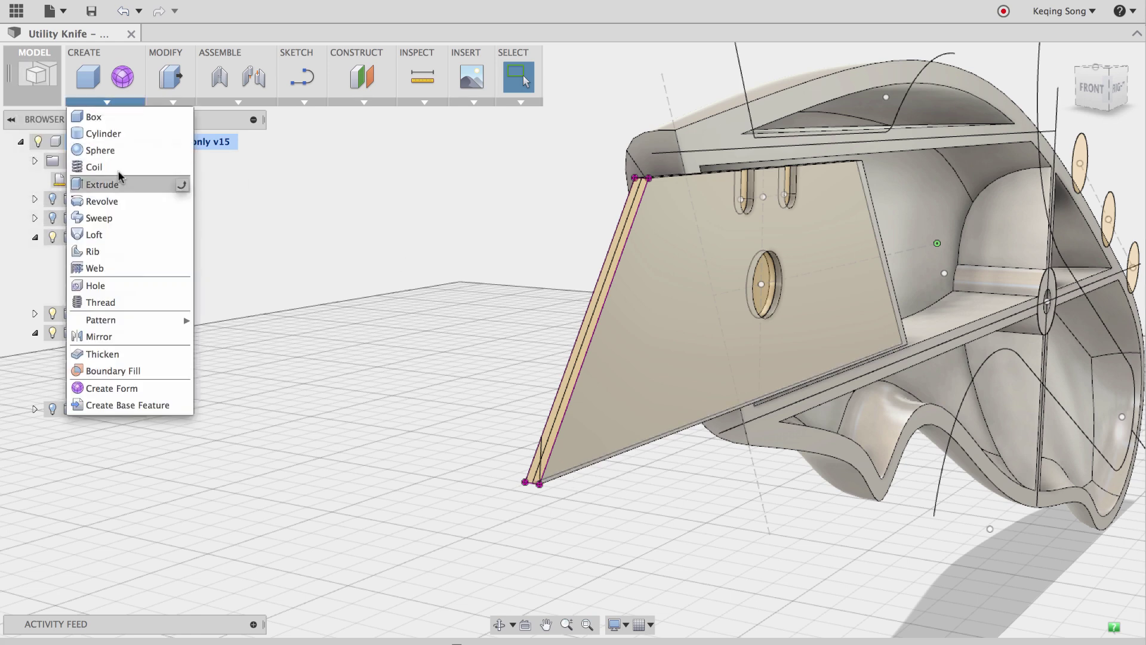
pyautogui.click(99, 218)
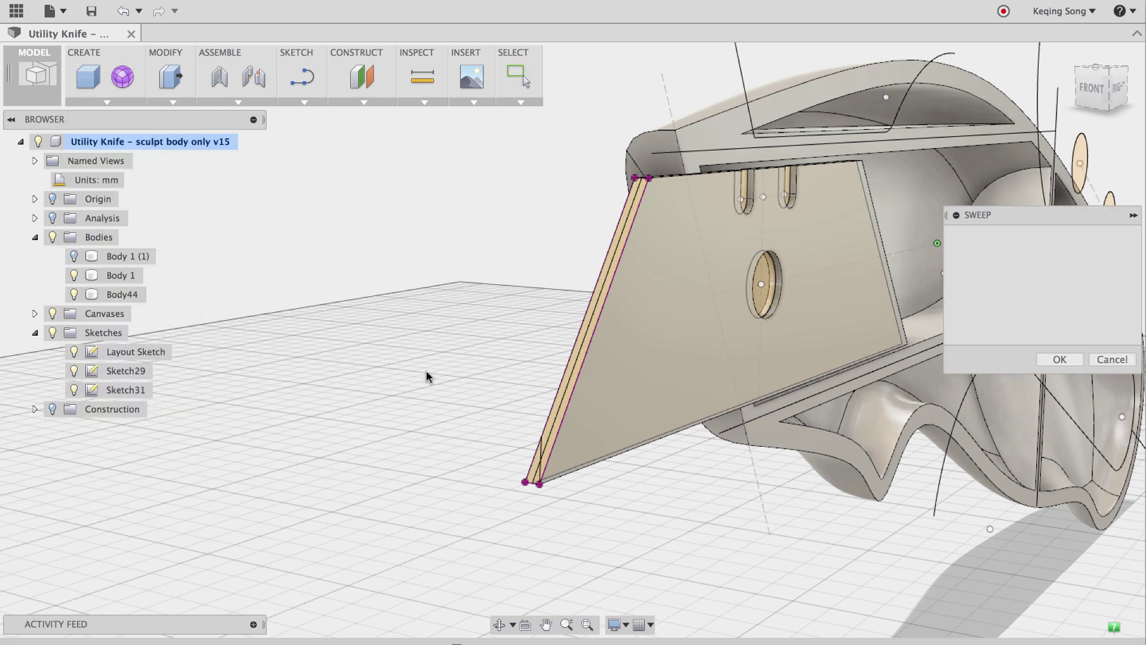
pyautogui.scroll(3, 546, 546)
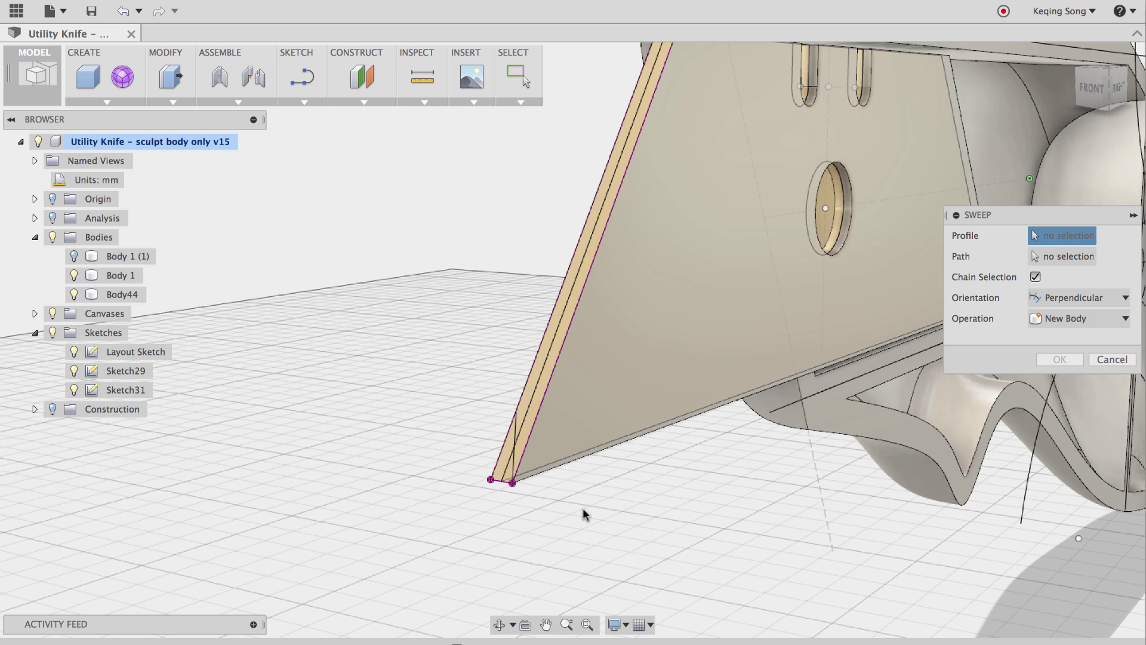
pyautogui.click(505, 462)
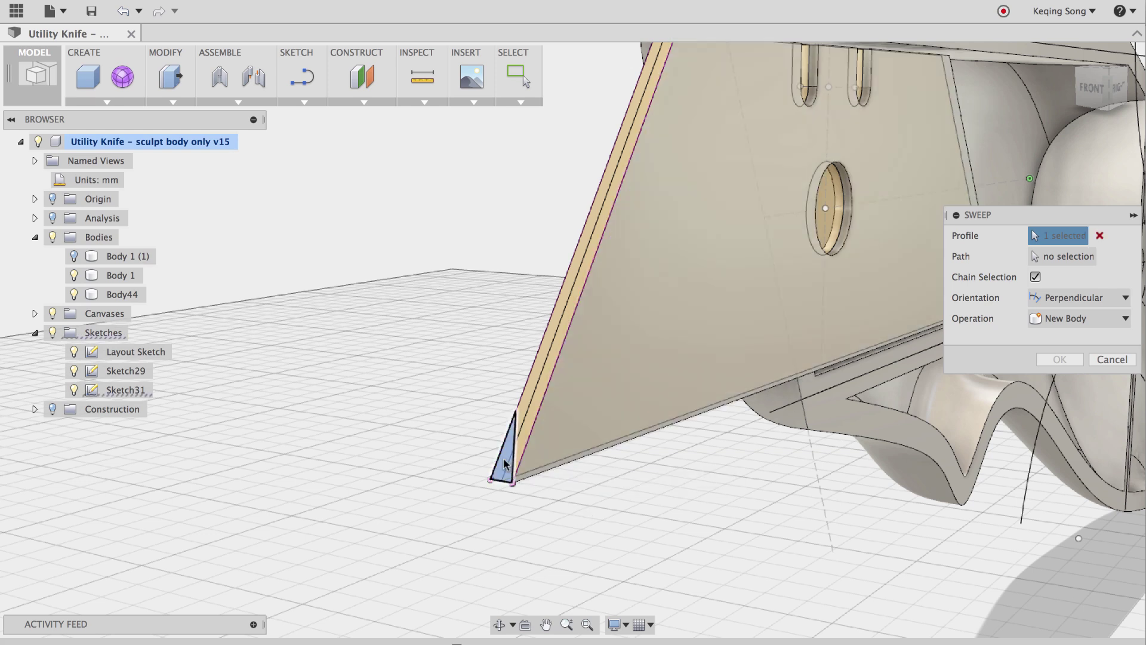
pyautogui.click(1055, 260)
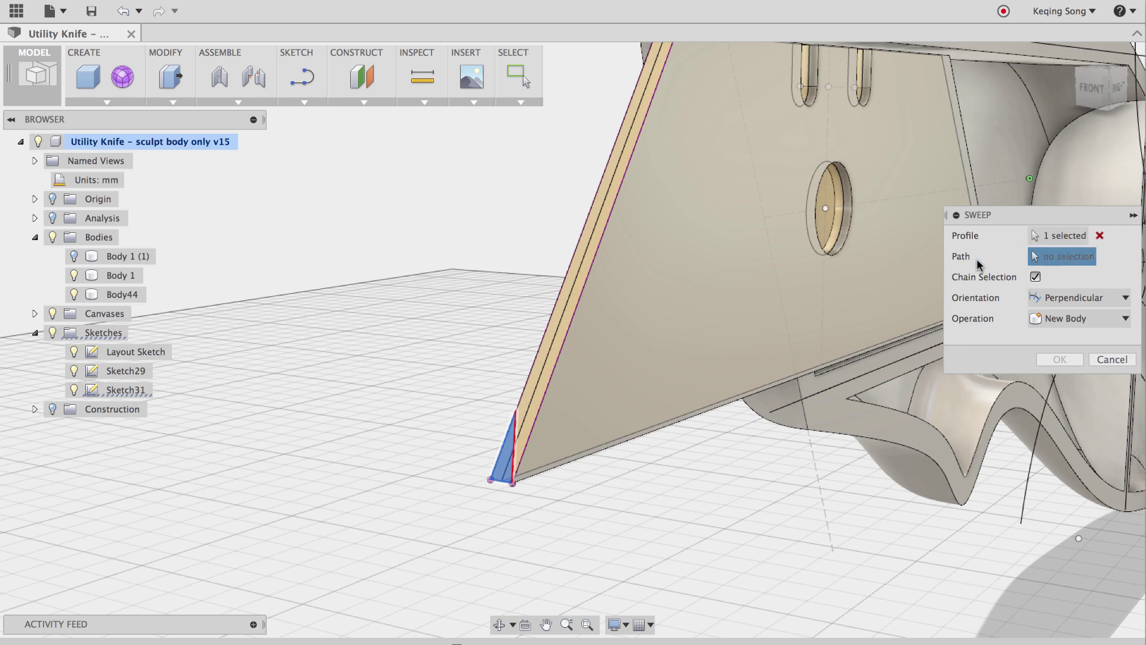
pyautogui.keyDown('shift'); pyautogui.moveTo(467, 315); pyautogui.dragTo(543, 410, button='middle'); pyautogui.keyUp('shift')
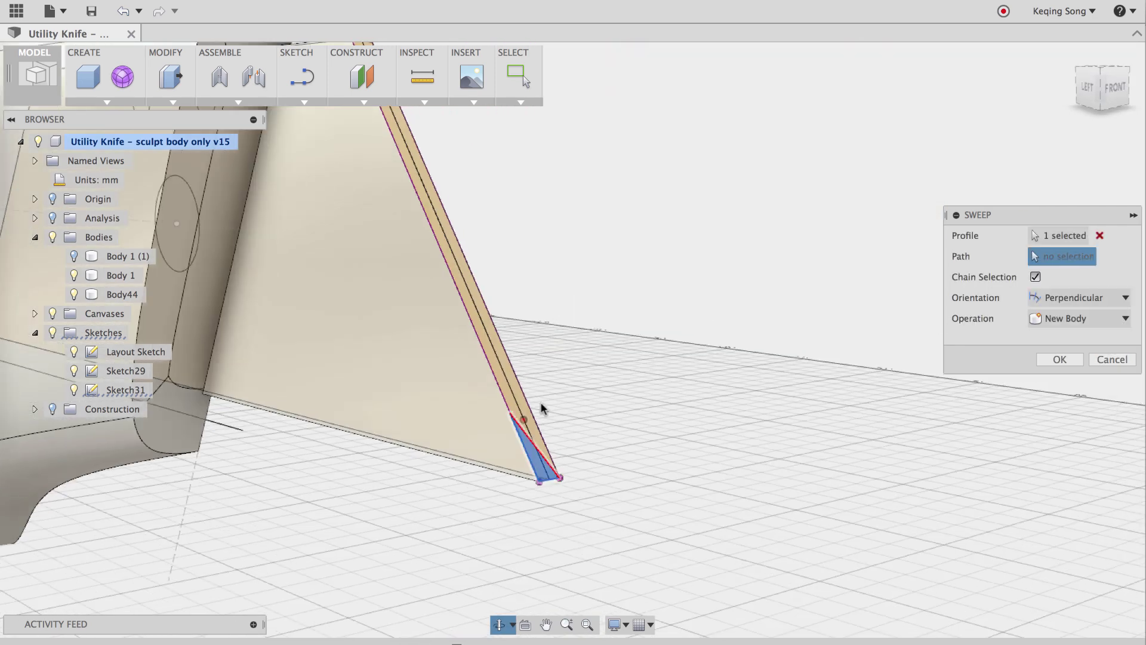
pyautogui.click(496, 476)
pyautogui.keyDown('shift'); pyautogui.moveTo(484, 504); pyautogui.dragTo(647, 504, button='middle'); pyautogui.keyUp('shift')
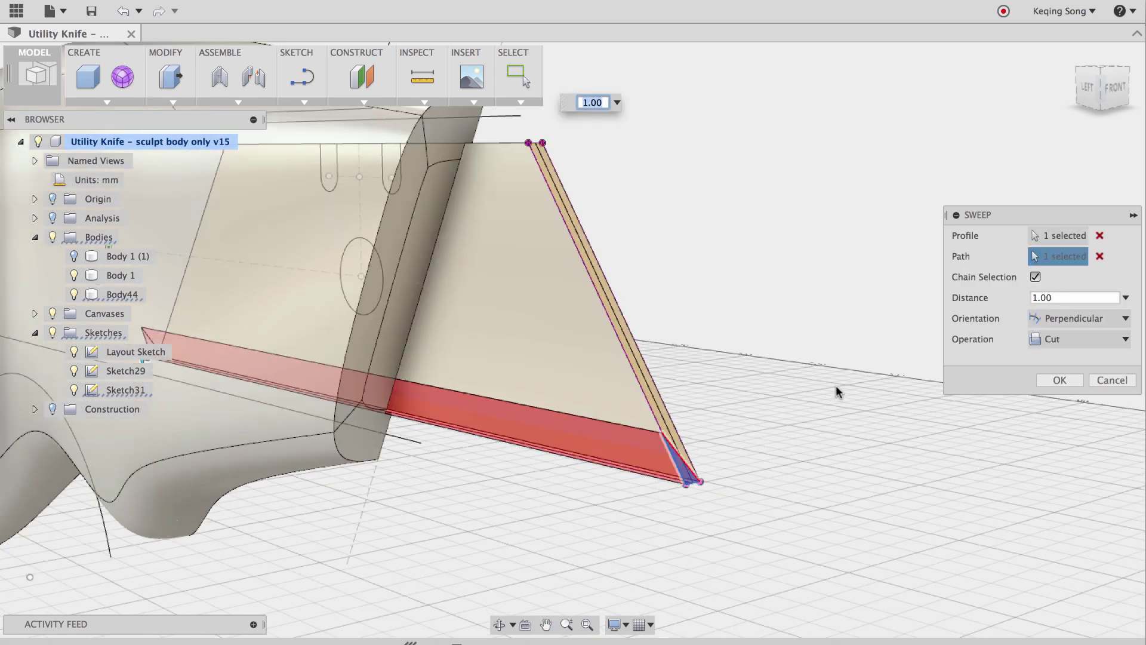
pyautogui.click(1059, 380)
pyautogui.keyDown('shift'); pyautogui.moveTo(849, 417); pyautogui.dragTo(507, 325, button='middle'); pyautogui.keyUp('shift')
pyautogui.scroll(2, 494, 325)
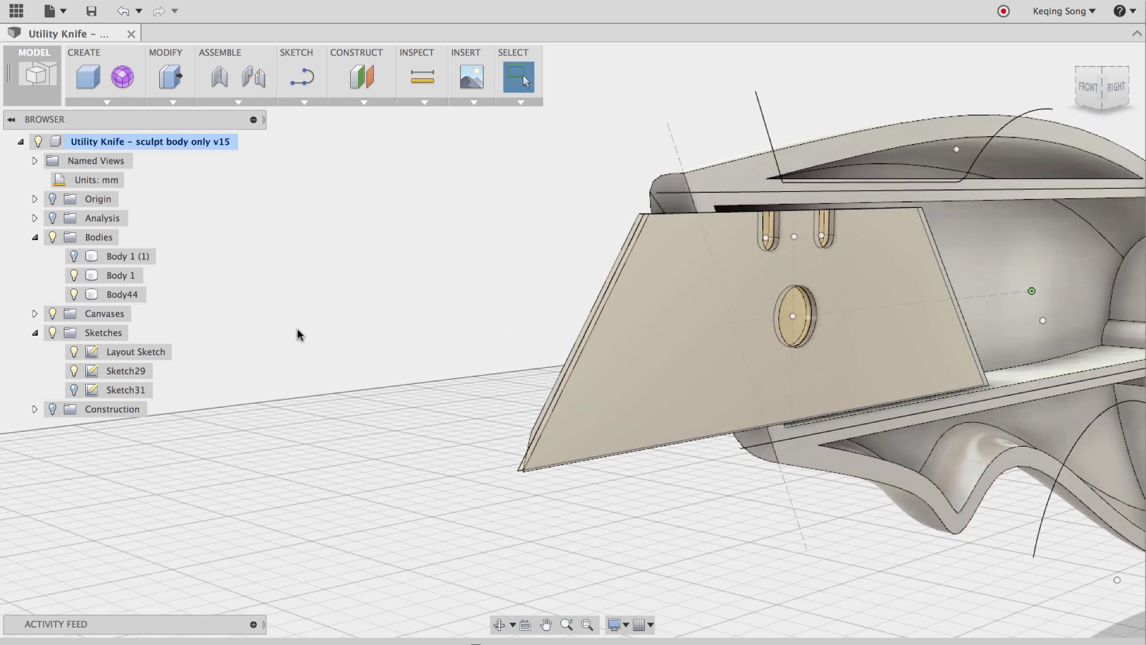
# - Turn off the Sketches folder's visibility so only the knife bodies show
pyautogui.scroll(-5, 397, 340)
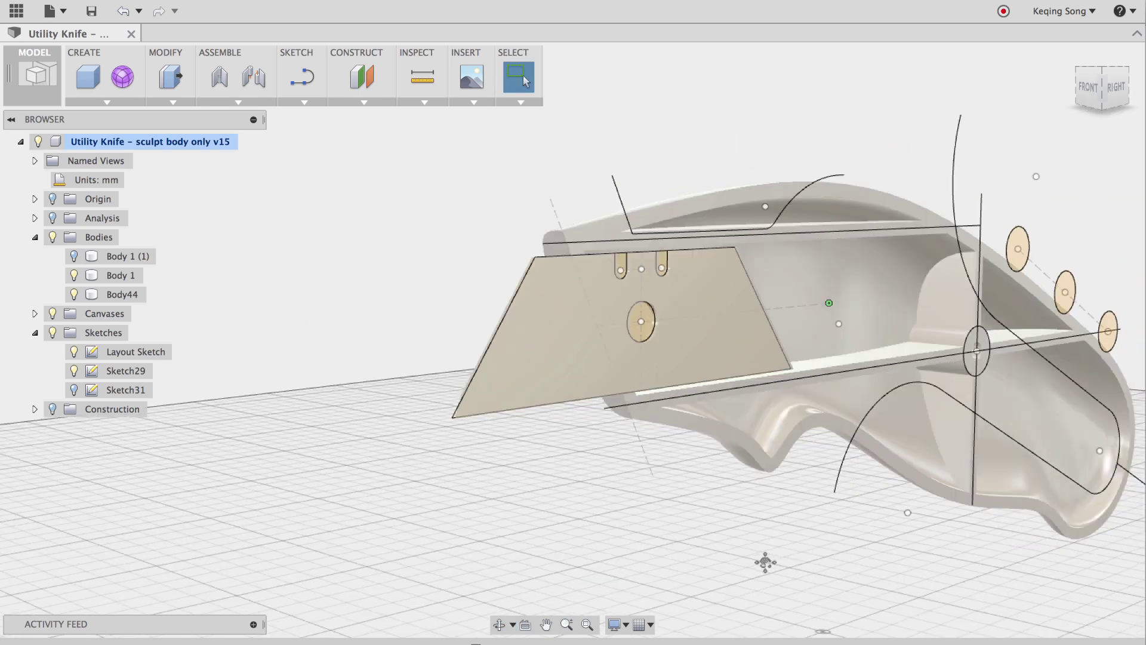
pyautogui.moveTo(765, 562); pyautogui.dragTo(621, 555, button='middle')
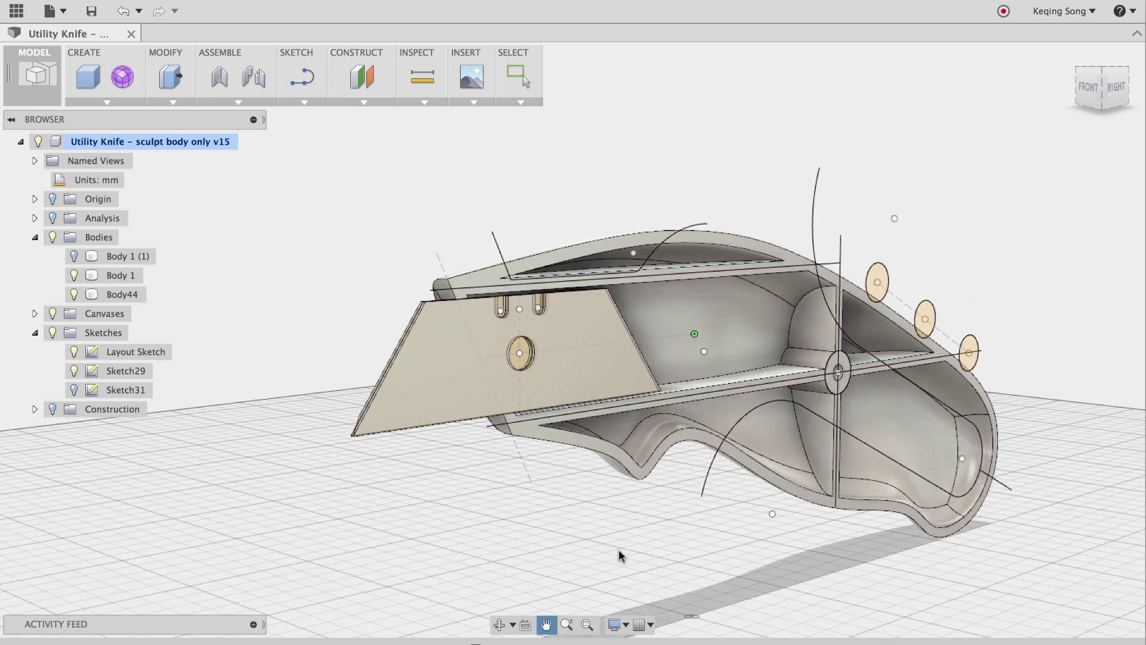
pyautogui.click(74, 256)
pyautogui.click(262, 388)
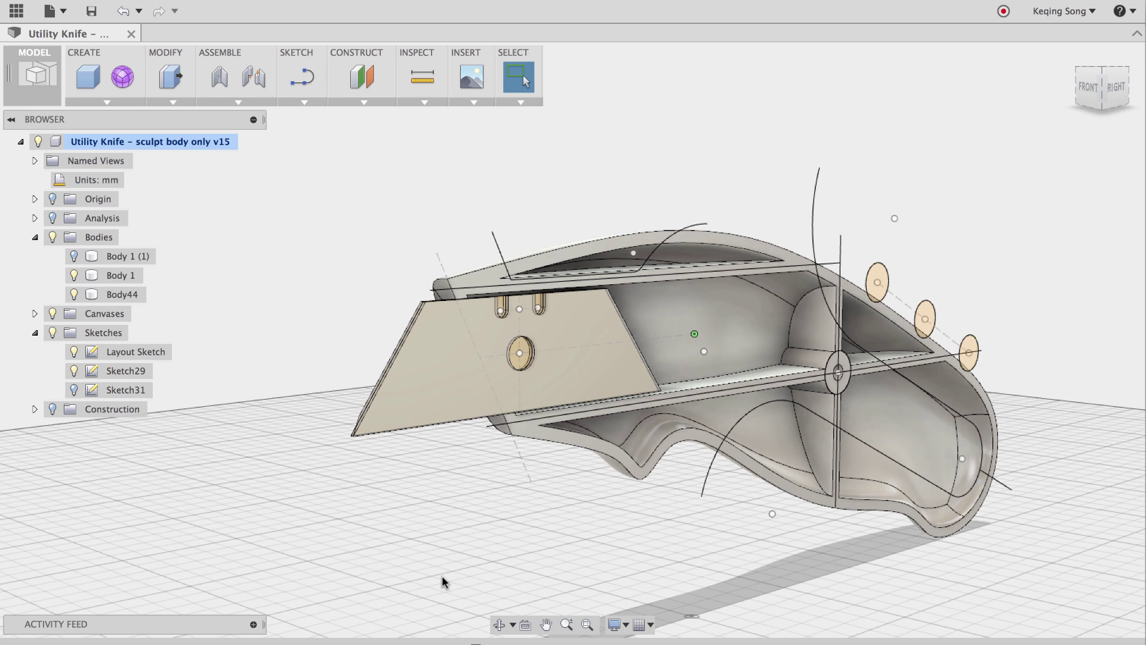
pyautogui.moveTo(658, 548); pyautogui.dragTo(647, 532, button='middle')
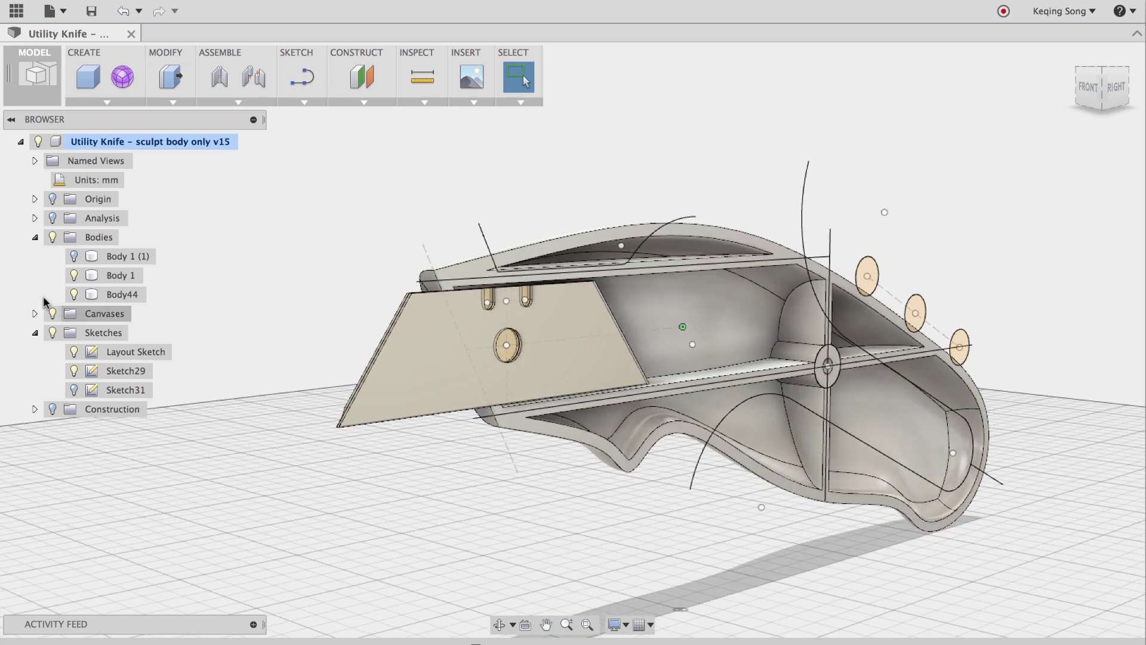
pyautogui.click(52, 334)
pyautogui.moveTo(650, 525); pyautogui.dragTo(568, 500, button='middle')
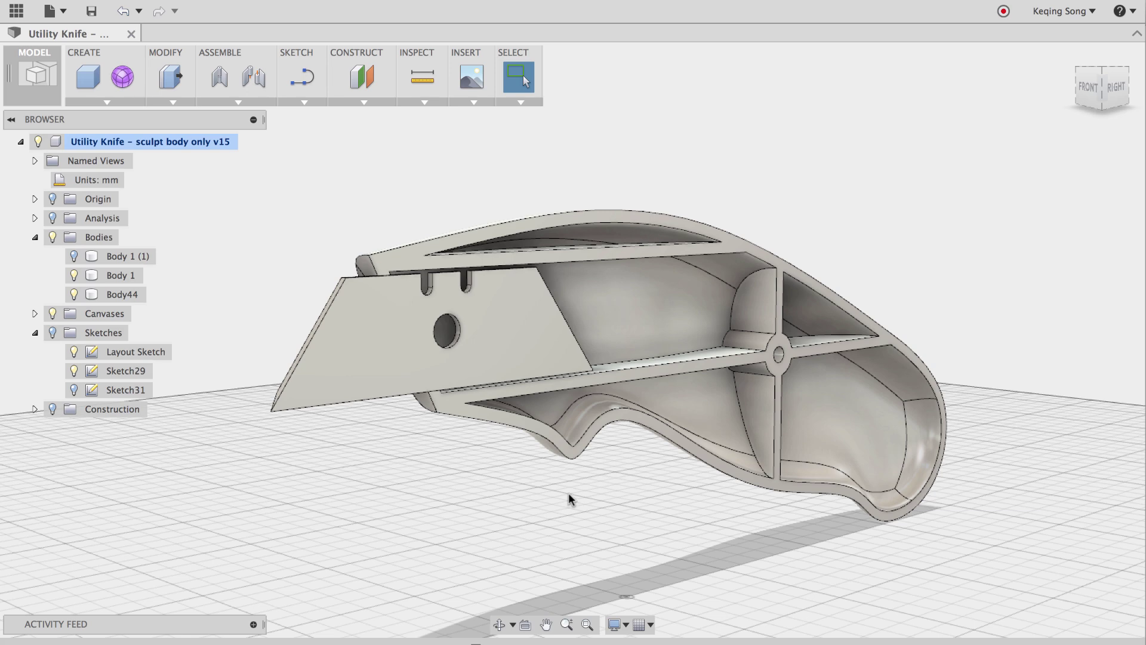
pyautogui.moveTo(590, 505); pyautogui.dragTo(601, 505, button='middle')
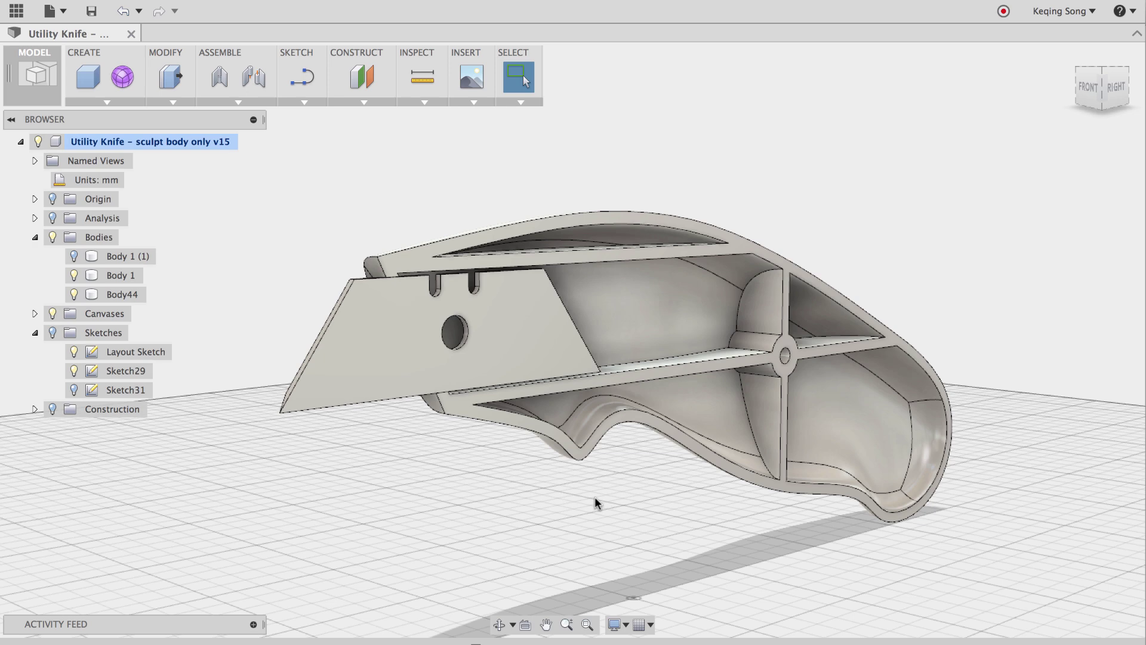
# - Open the upload window from the design list and cancel it without uploading anything
pyautogui.click(25, 18)
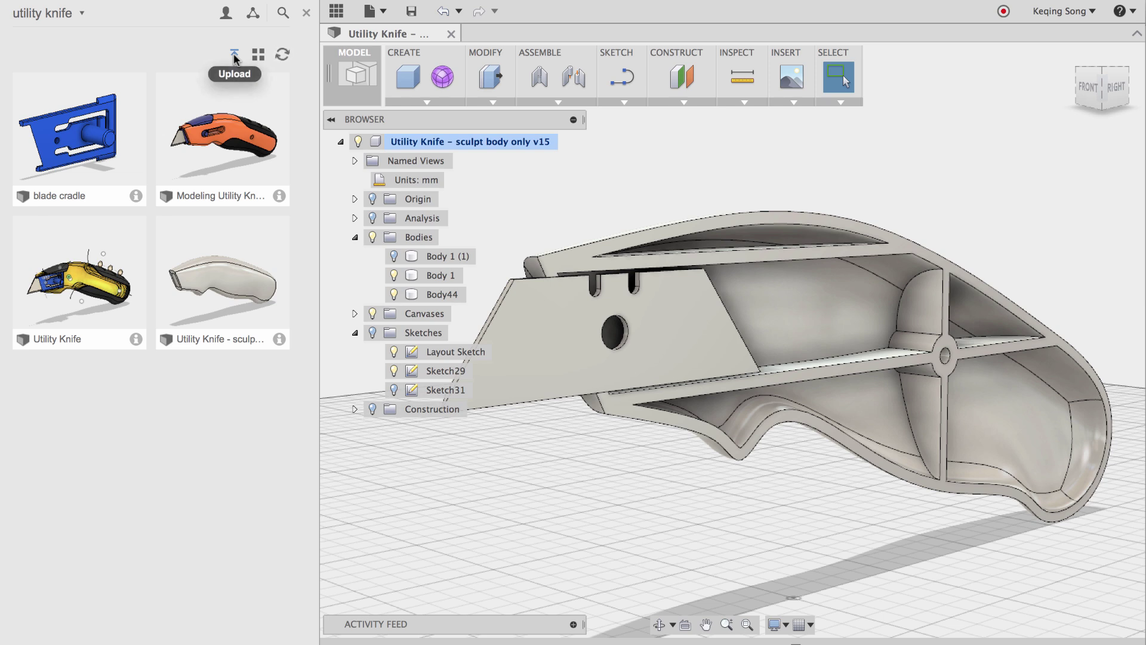
pyautogui.click(234, 53)
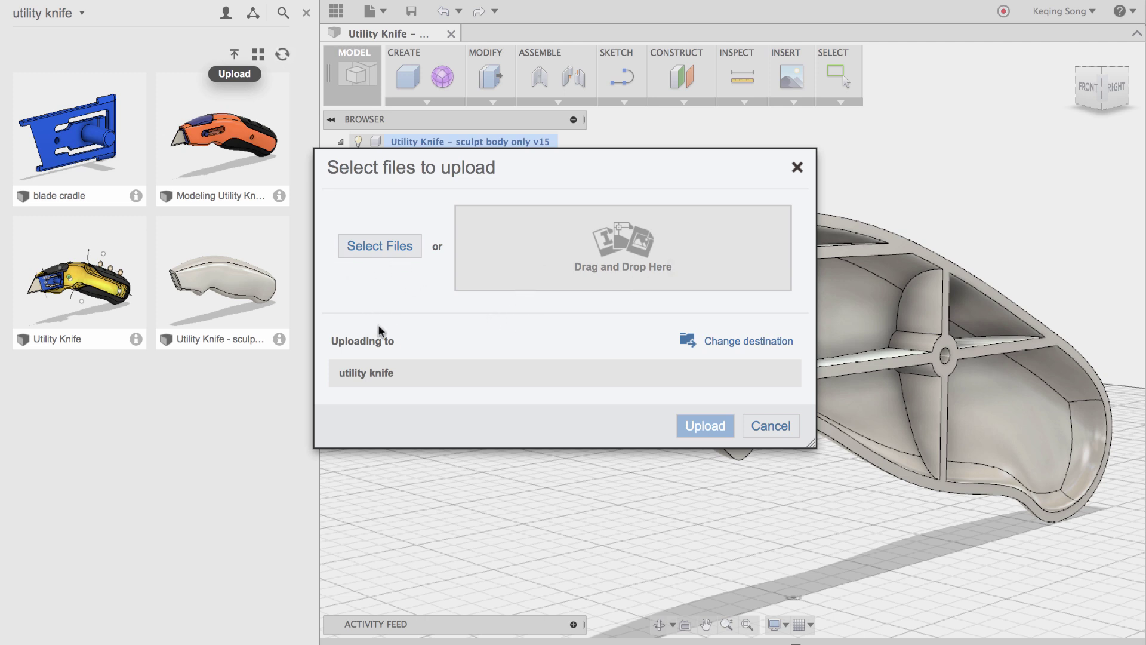
pyautogui.click(757, 430)
pyautogui.scroll(-5, 540, 568)
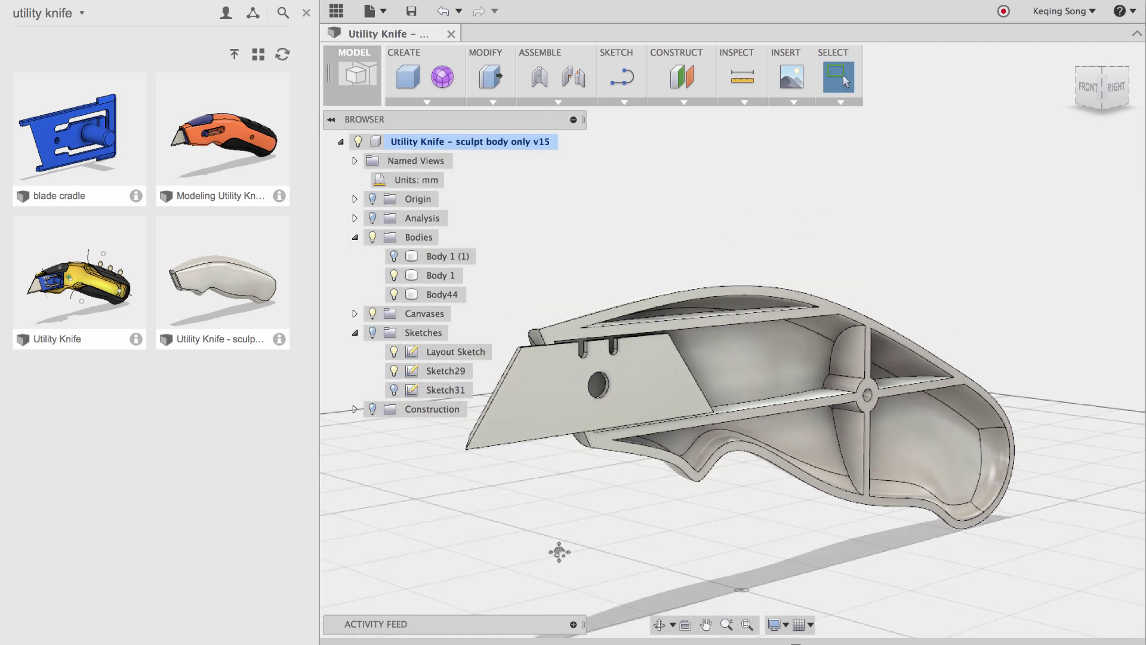
pyautogui.moveTo(584, 550); pyautogui.dragTo(611, 503, button='middle')
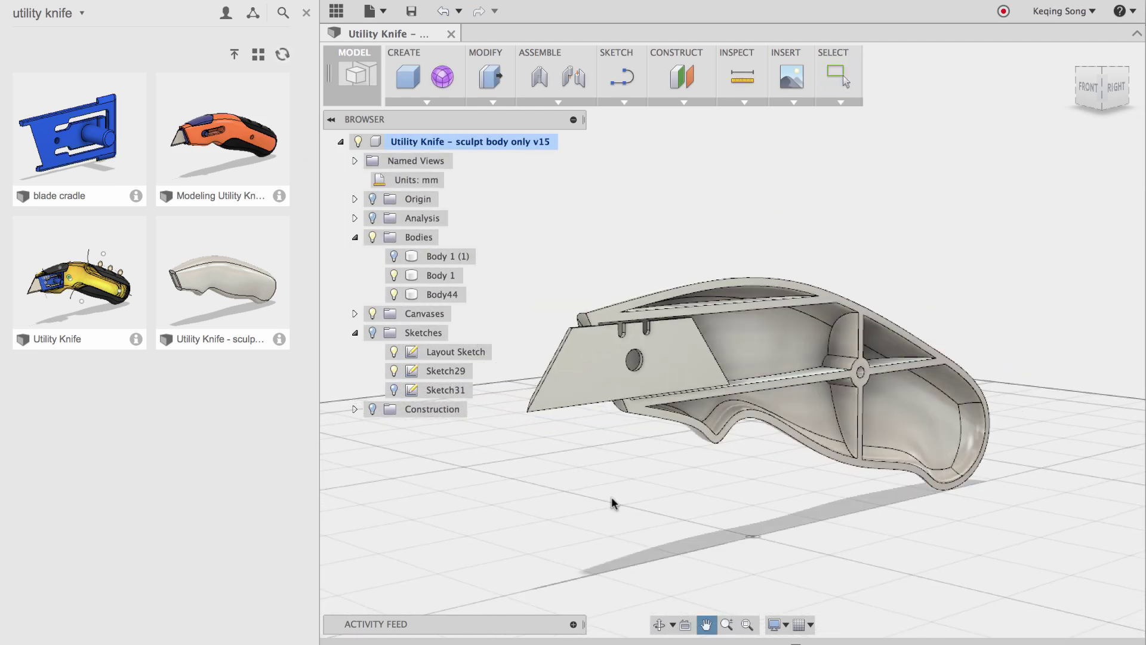
# - Insert the blade cradle from the Data Panel and accept its placement over the blade
pyautogui.rightClick(74, 145)
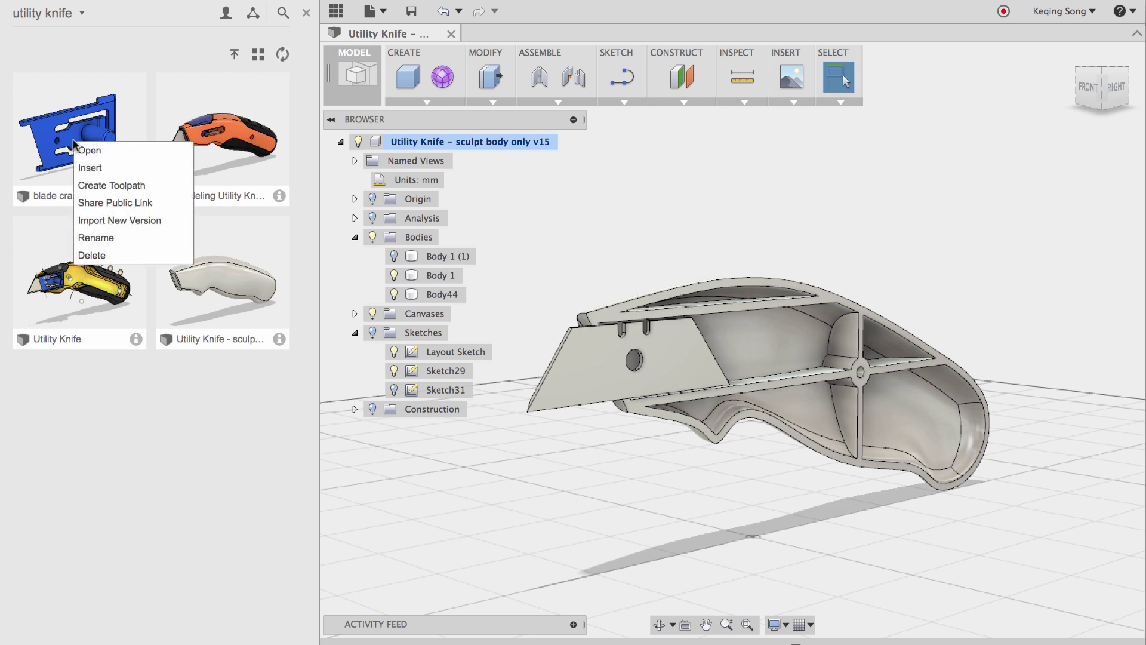
pyautogui.click(95, 170)
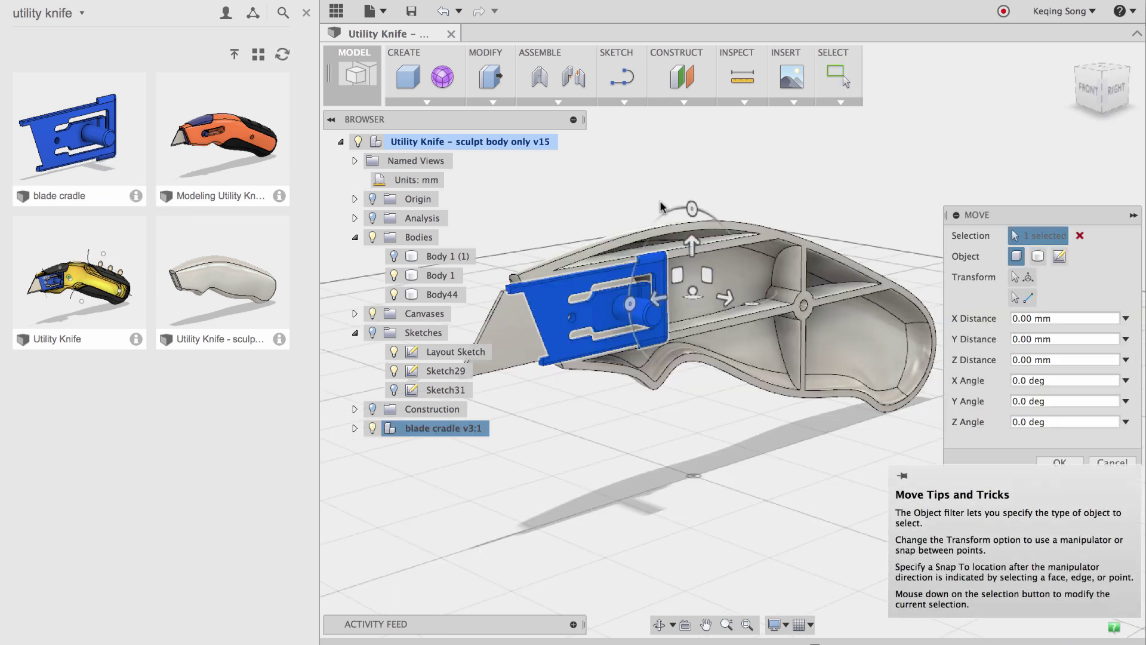
pyautogui.keyDown('shift'); pyautogui.moveTo(699, 464); pyautogui.dragTo(647, 476, button='middle'); pyautogui.keyUp('shift')
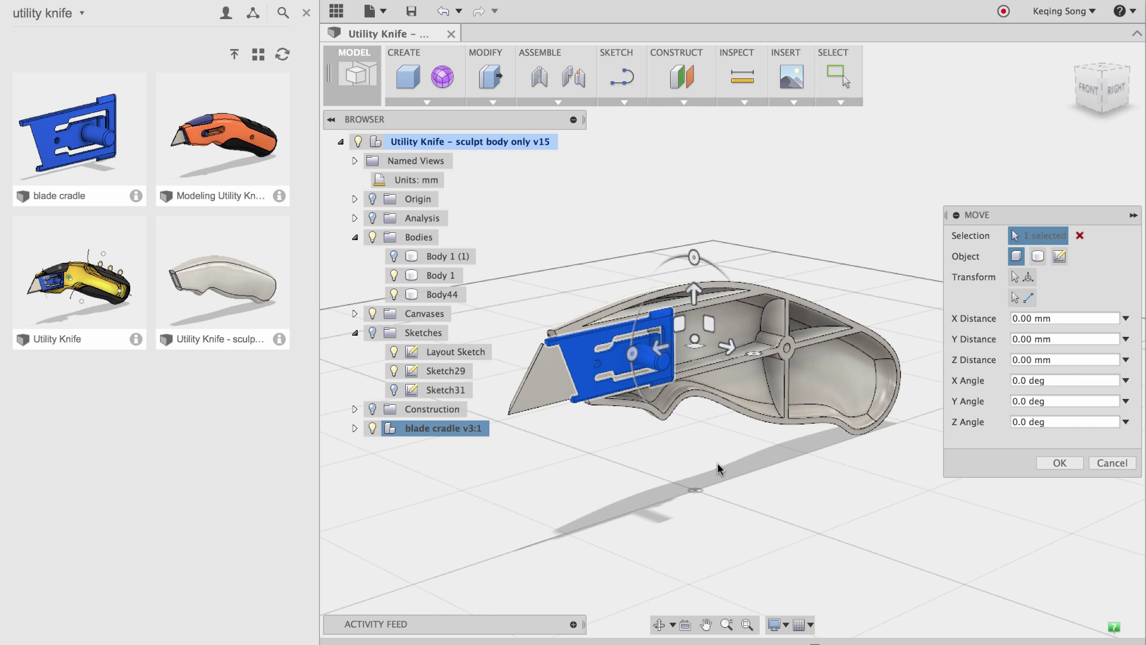
pyautogui.keyDown('shift'); pyautogui.moveTo(717, 462); pyautogui.dragTo(673, 458, button='middle'); pyautogui.keyUp('shift')
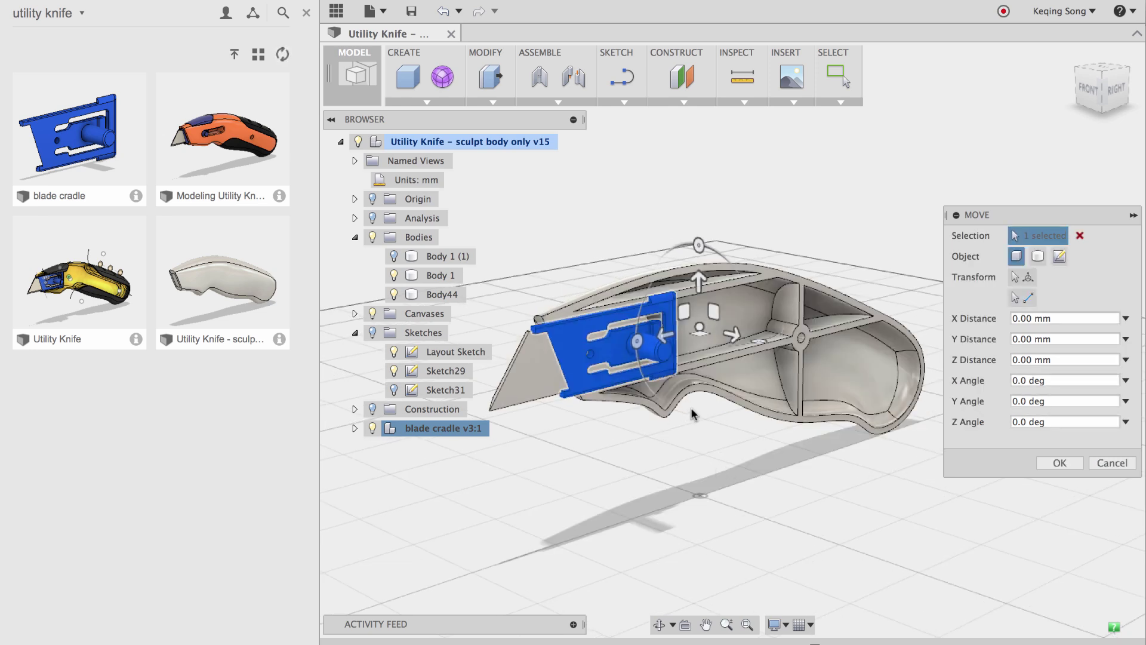
pyautogui.click(1053, 465)
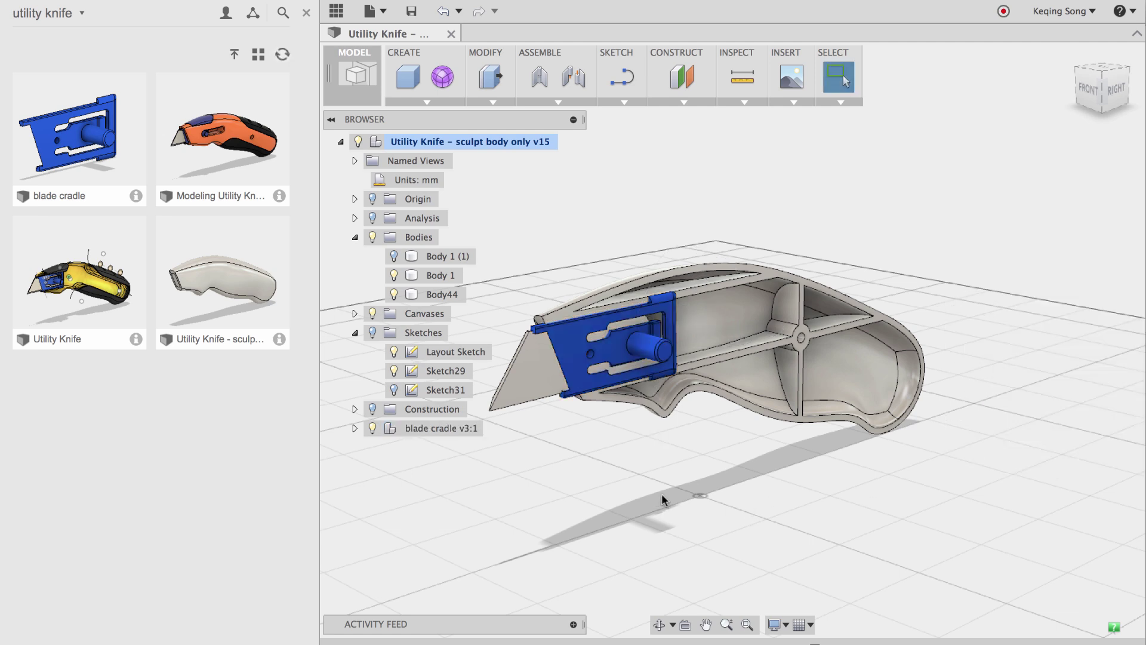
# - Toggle Body 1 (1)'s visibility so the closed handle surrounds the blade cradle
pyautogui.keyDown('shift'); pyautogui.moveTo(661, 493); pyautogui.dragTo(732, 463, button='middle'); pyautogui.keyUp('shift')
pyautogui.scroll(2, 691, 448)
pyautogui.scroll(1, 704, 450)
pyautogui.press('Escape')
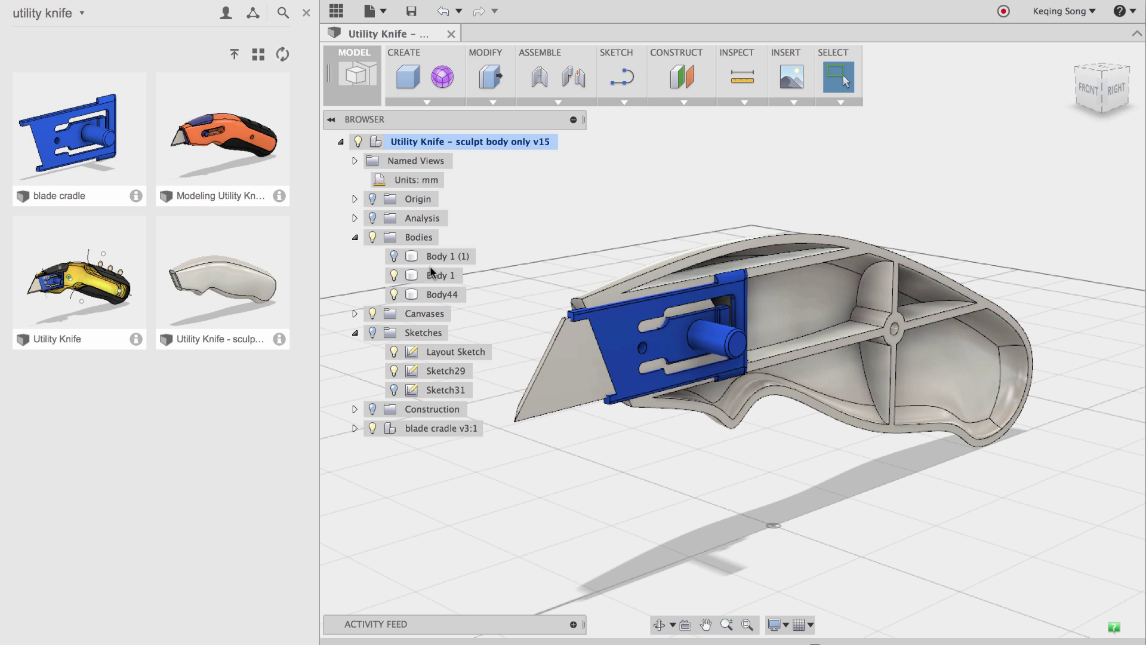
pyautogui.click(394, 257)
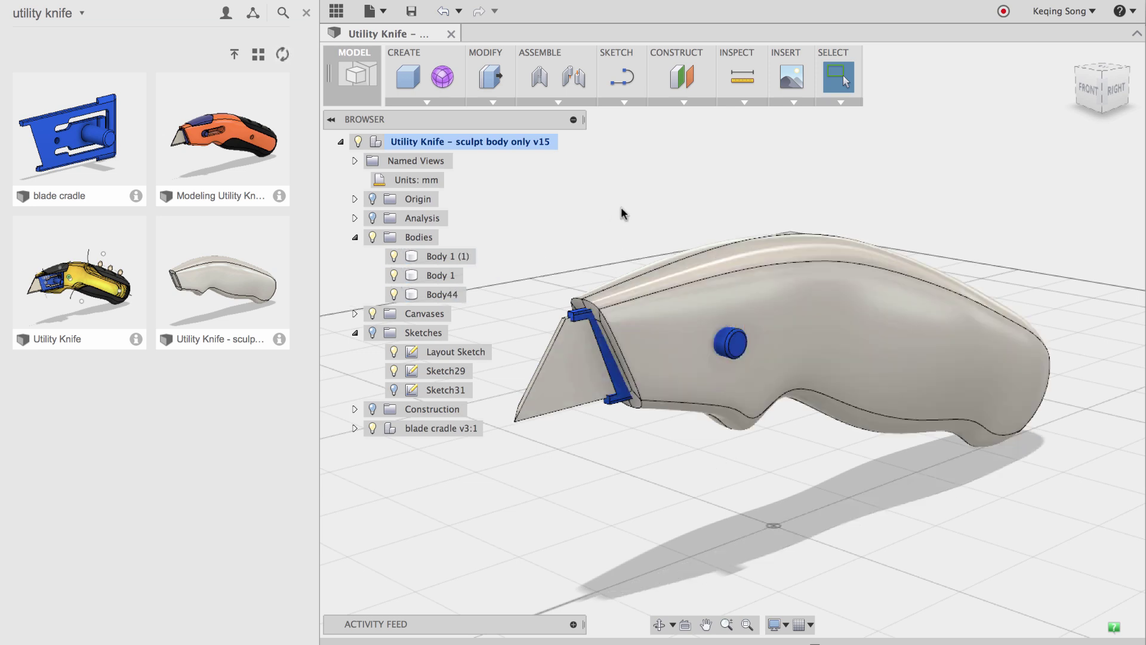
pyautogui.keyDown('shift'); pyautogui.moveTo(711, 497); pyautogui.dragTo(739, 494, button='middle'); pyautogui.keyUp('shift')
pyautogui.scroll(3, 739, 494)
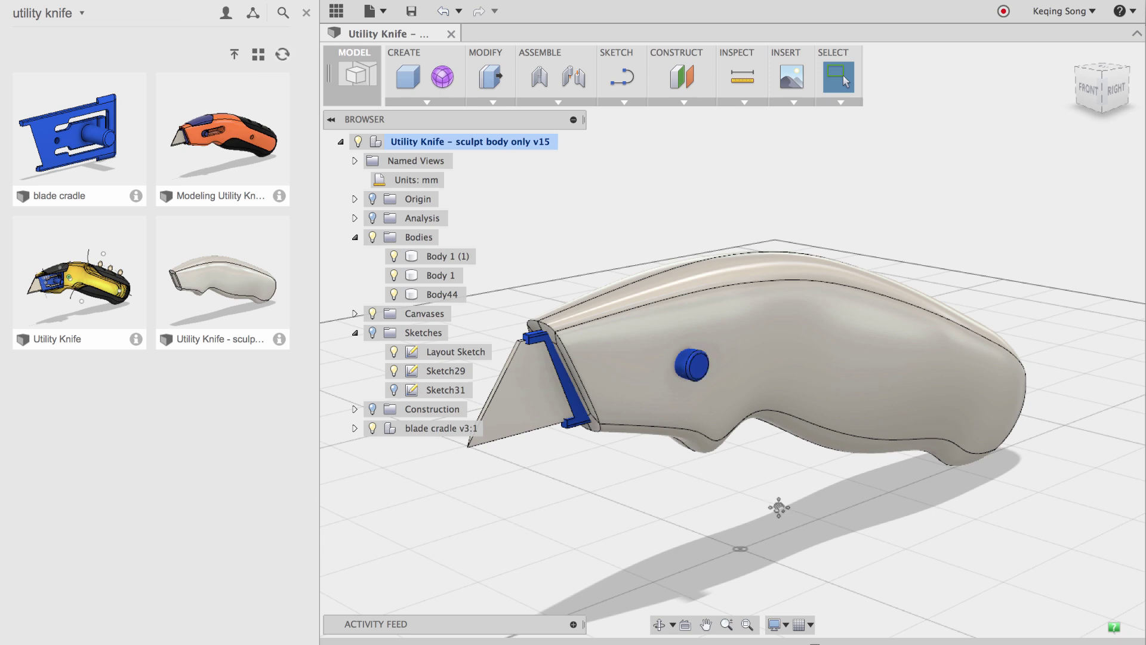
pyautogui.moveTo(777, 508)
pyautogui.keyDown('shift'); pyautogui.mouseDown(button='middle')
pyautogui.moveTo(788, 501)
pyautogui.moveTo(789, 517)
pyautogui.mouseUp(button='middle'); pyautogui.keyUp('shift')
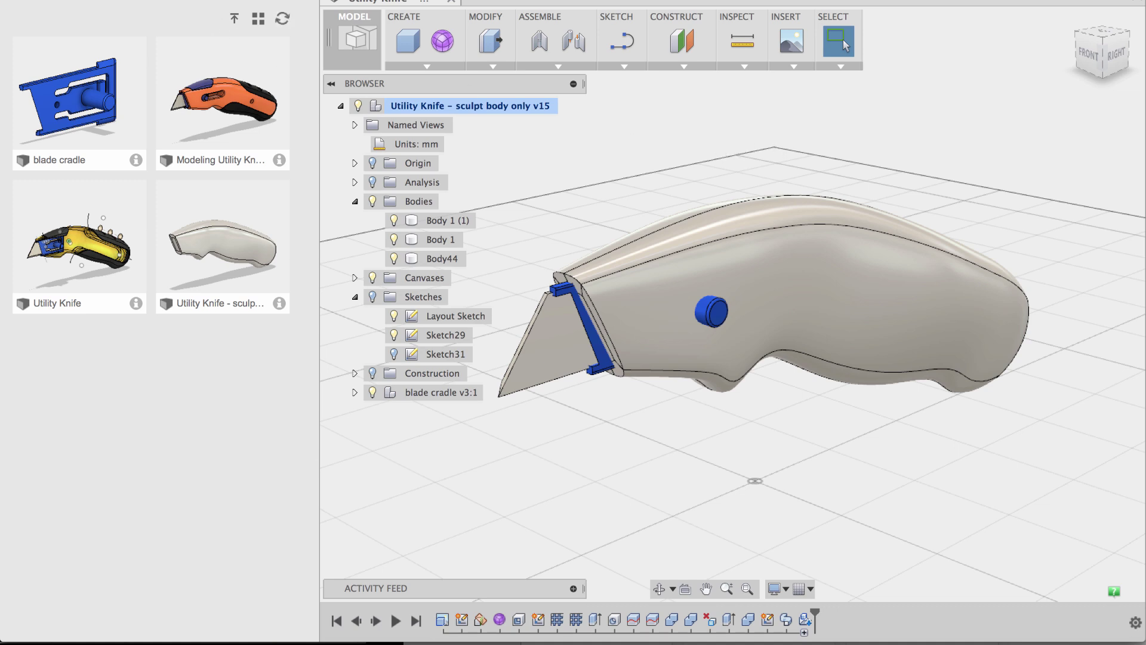
# - Close the Data Panel and convert Body 1 (1), Body 1 and Body44 into Component19:1–Component21:1
pyautogui.click(286, 3)
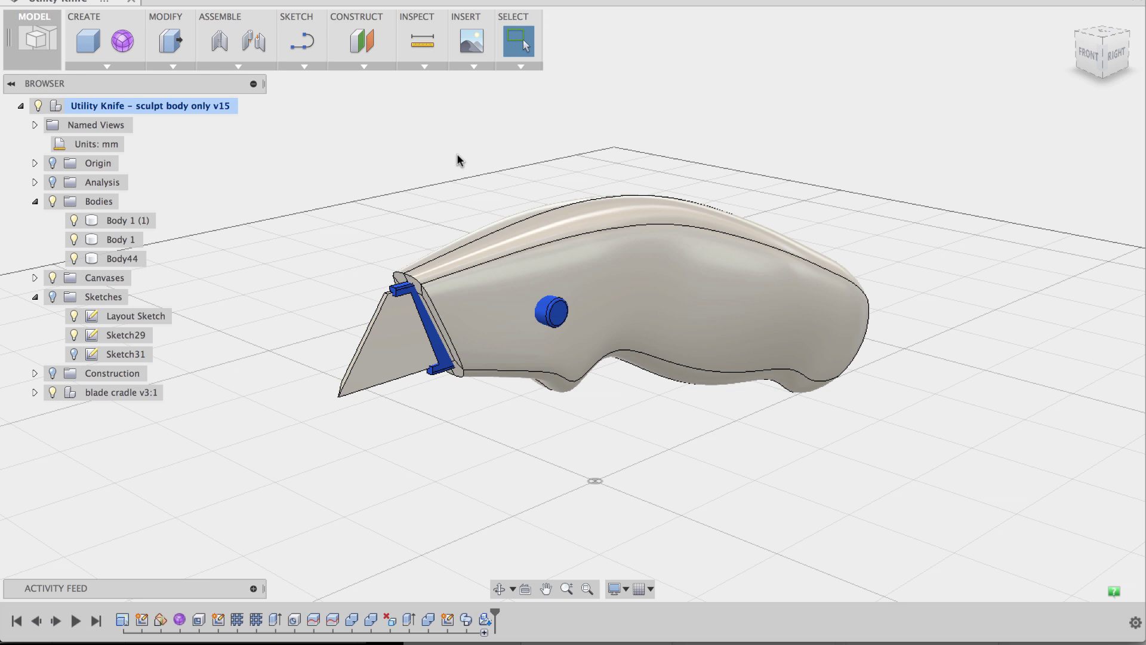
pyautogui.moveTo(491, 154)
pyautogui.mouseDown(button='middle')
pyautogui.moveTo(486, 169)
pyautogui.moveTo(481, 136)
pyautogui.moveTo(469, 153)
pyautogui.mouseUp(button='middle')
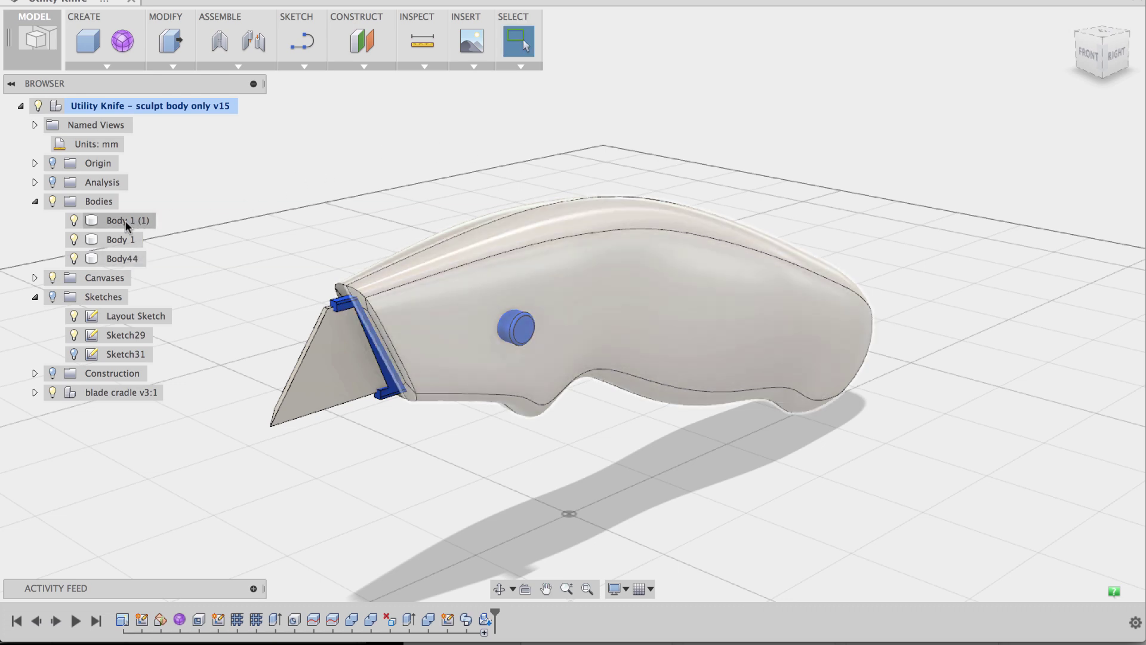
pyautogui.moveTo(125, 220); pyautogui.dragTo(122, 262)
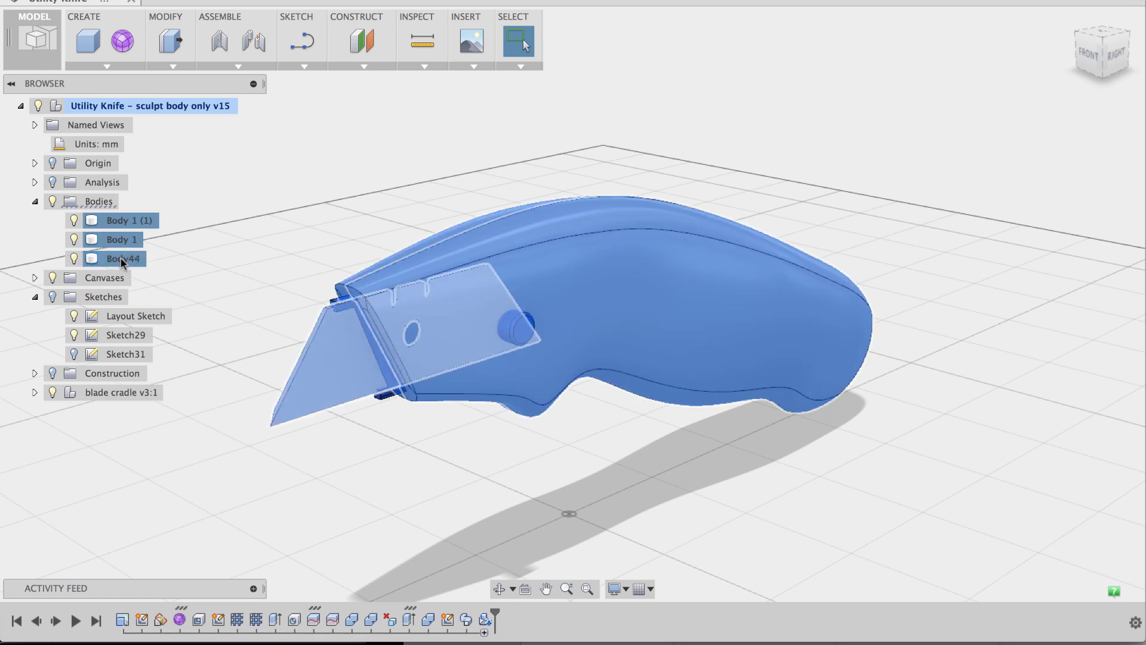
pyautogui.rightClick(121, 261)
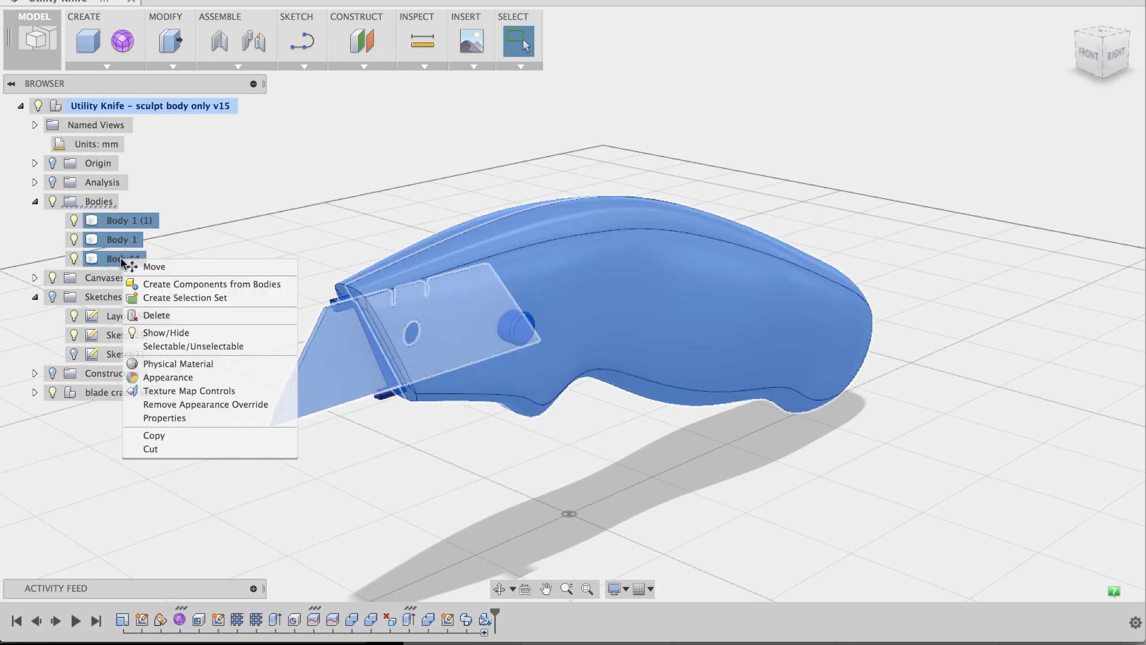
pyautogui.click(179, 284)
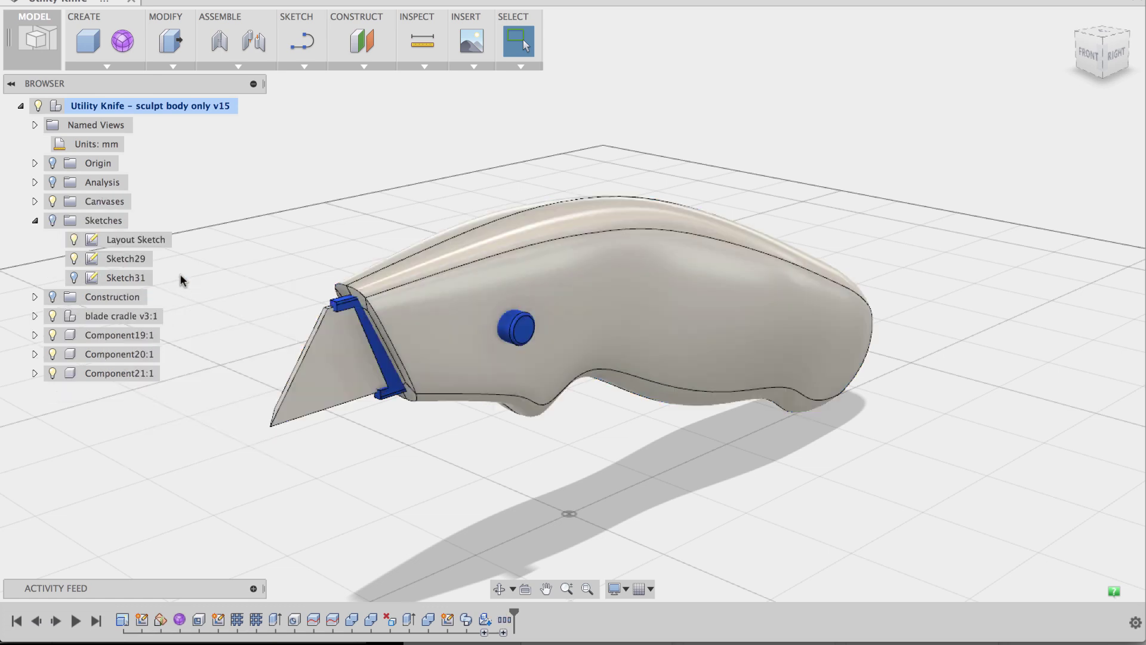
# - Identify Component19:1 as the right handle and rename it 'Right handle'
pyautogui.scroll(3, 256, 245)
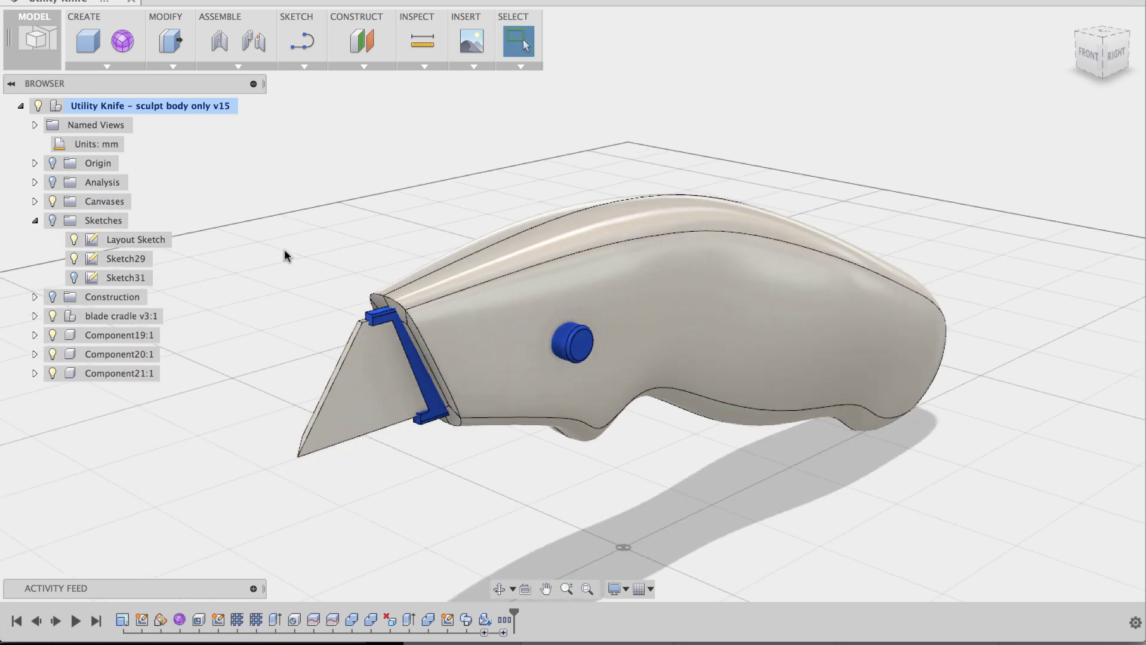
pyautogui.click(122, 336)
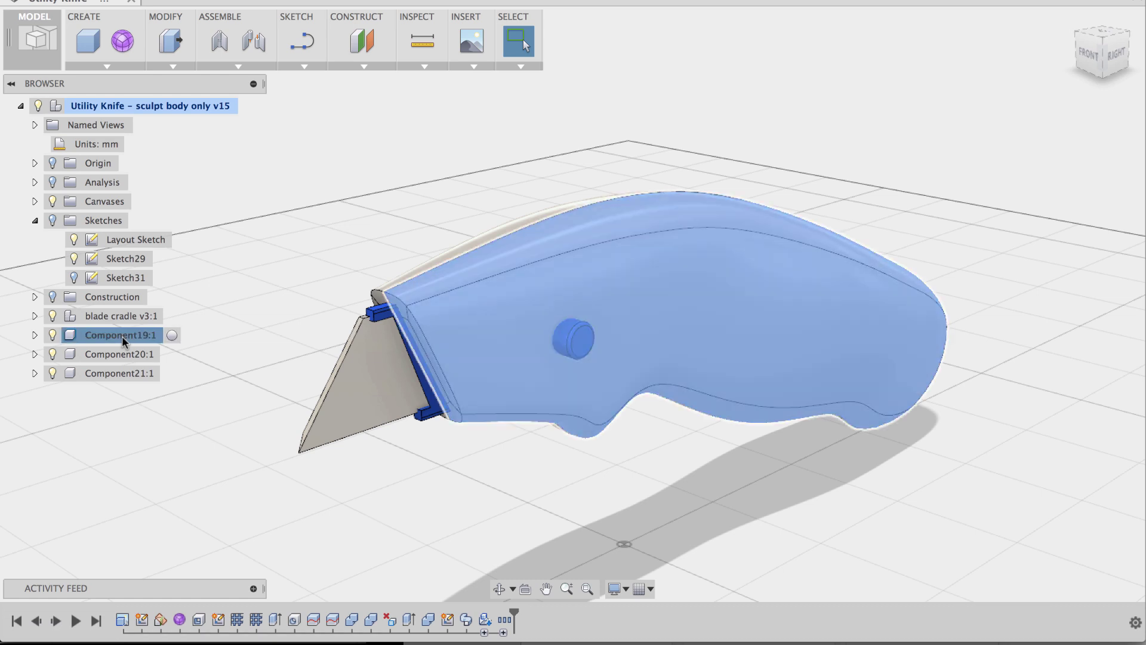
pyautogui.click(124, 313)
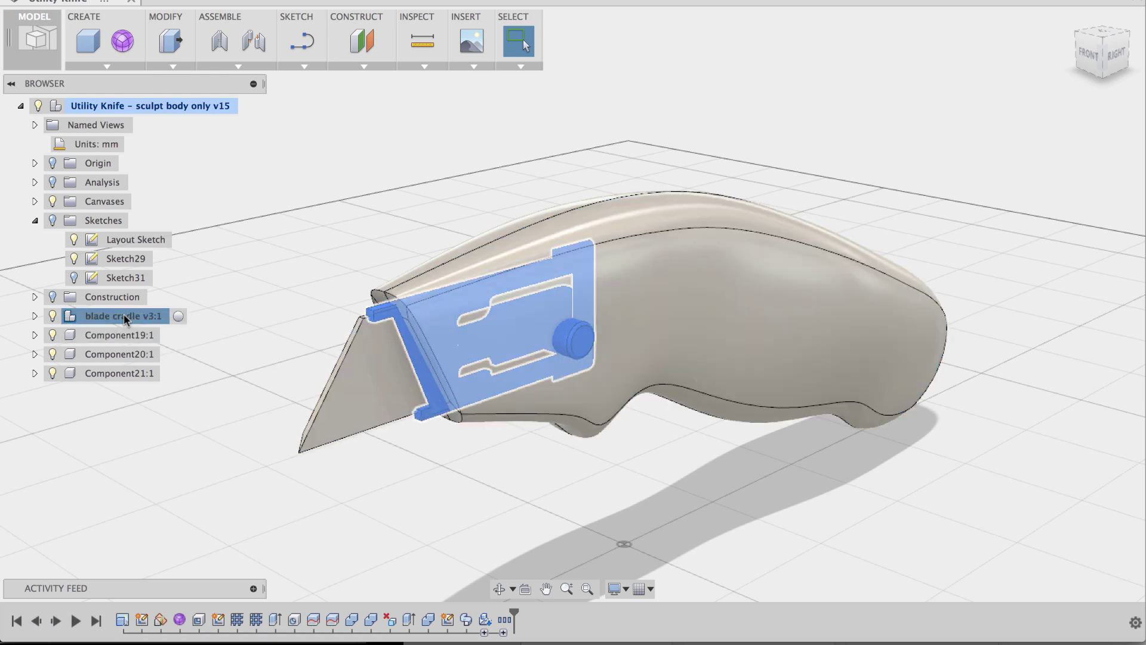
pyautogui.click(117, 336)
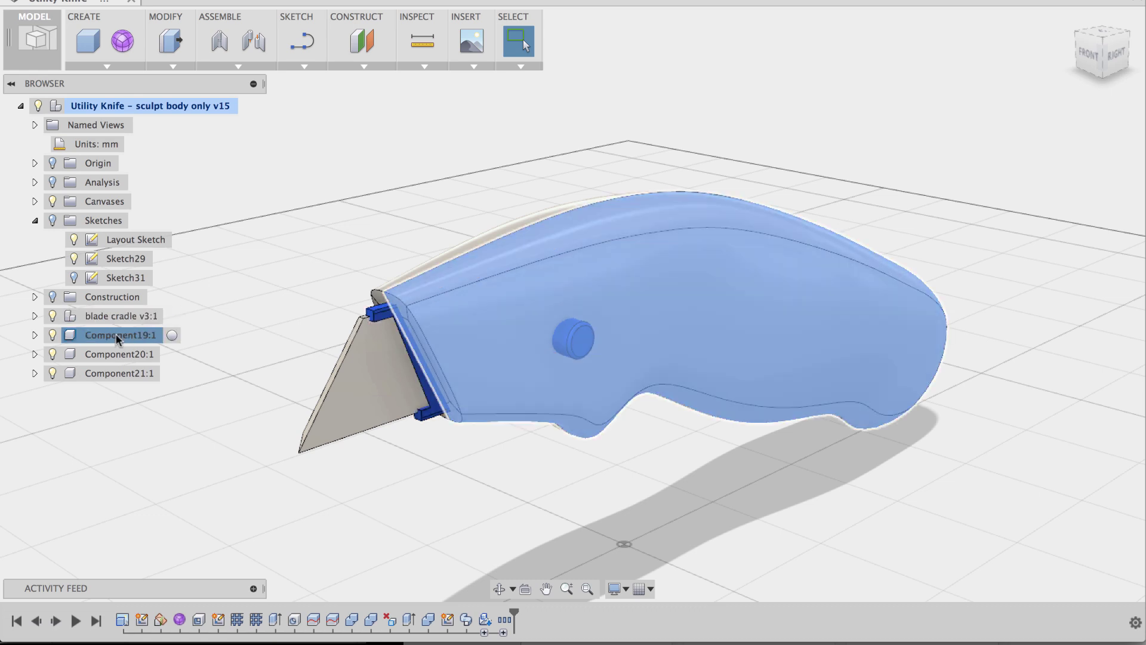
pyautogui.doubleClick(112, 333)
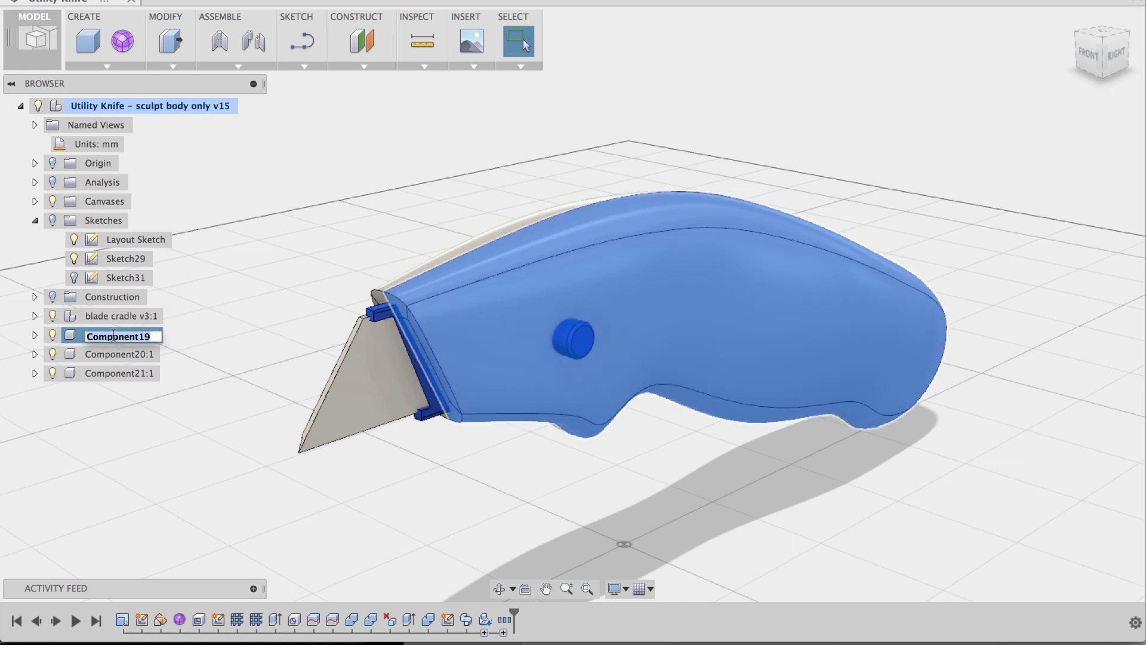
pyautogui.write('Right handle')
pyautogui.click(115, 355)
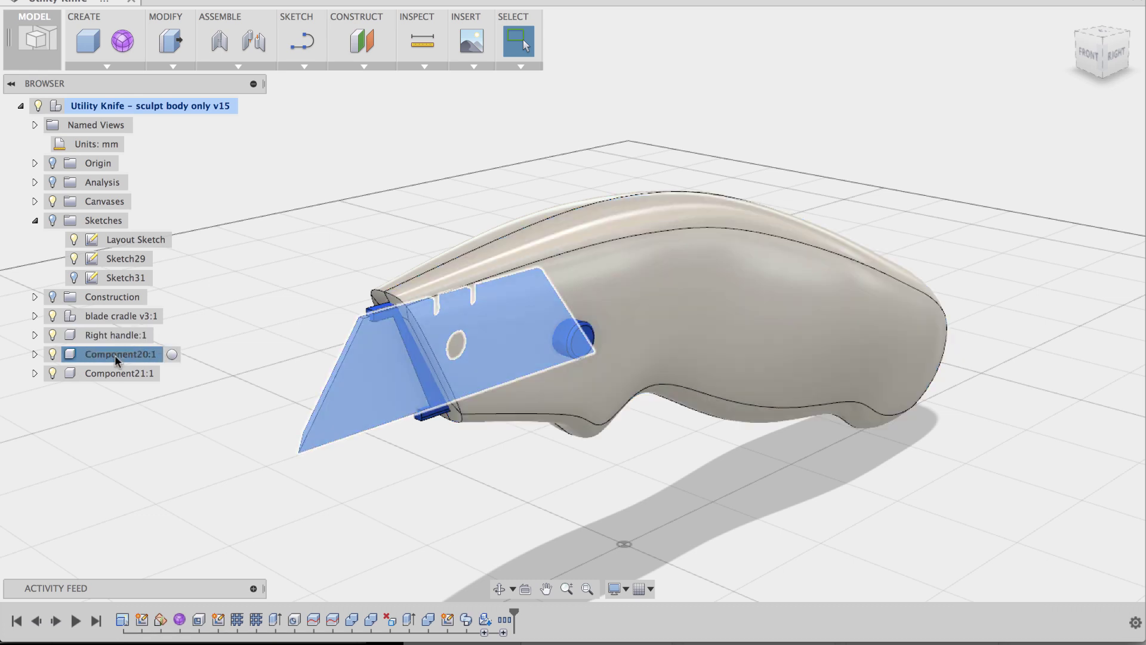
# - Rename Component20:1 to 'Blade' and Component21:1 to 'Left handle'
pyautogui.doubleClick(115, 354)
pyautogui.write('B')
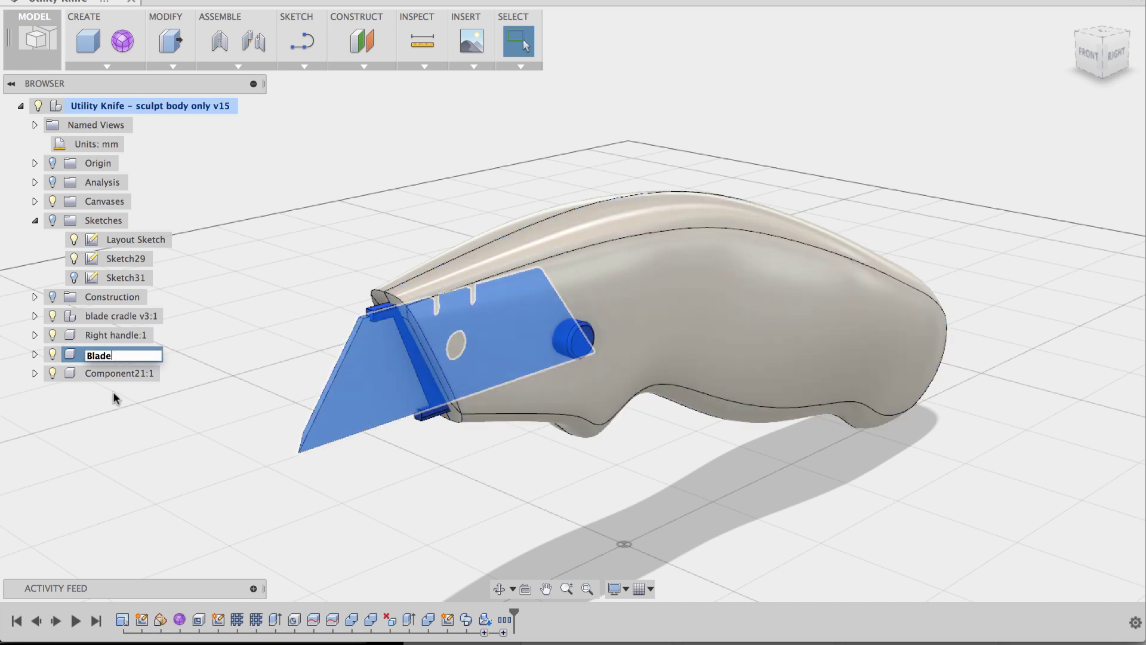
pyautogui.write('lade')
pyautogui.press('Return')
pyautogui.click(110, 373)
pyautogui.doubleClick(111, 373)
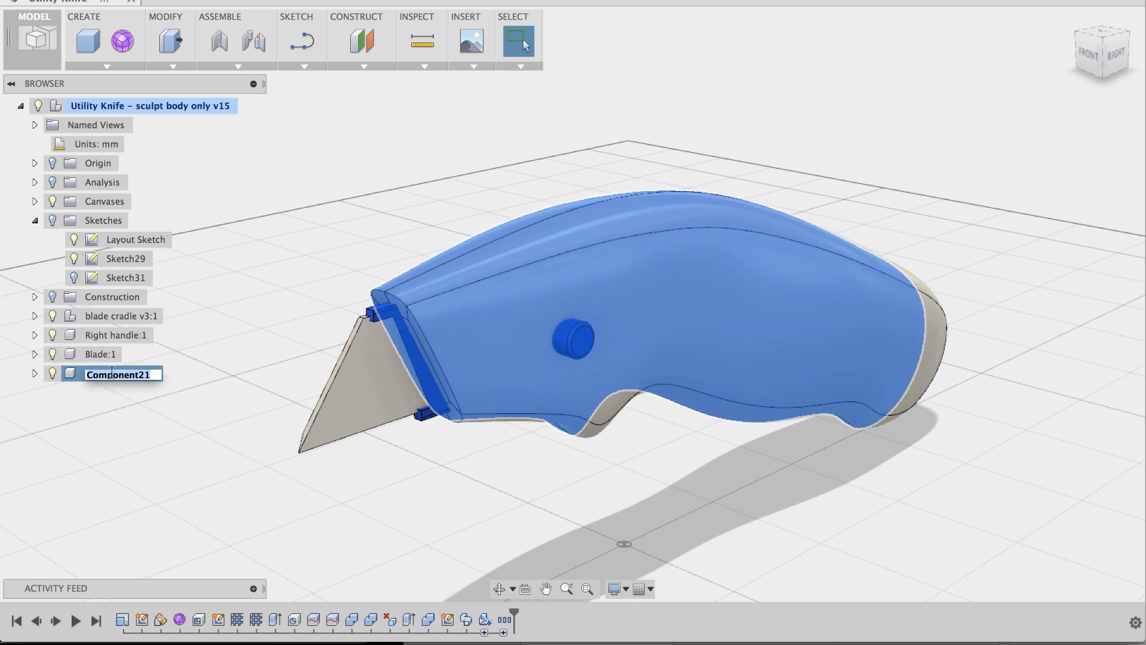
pyautogui.write('Left handle')
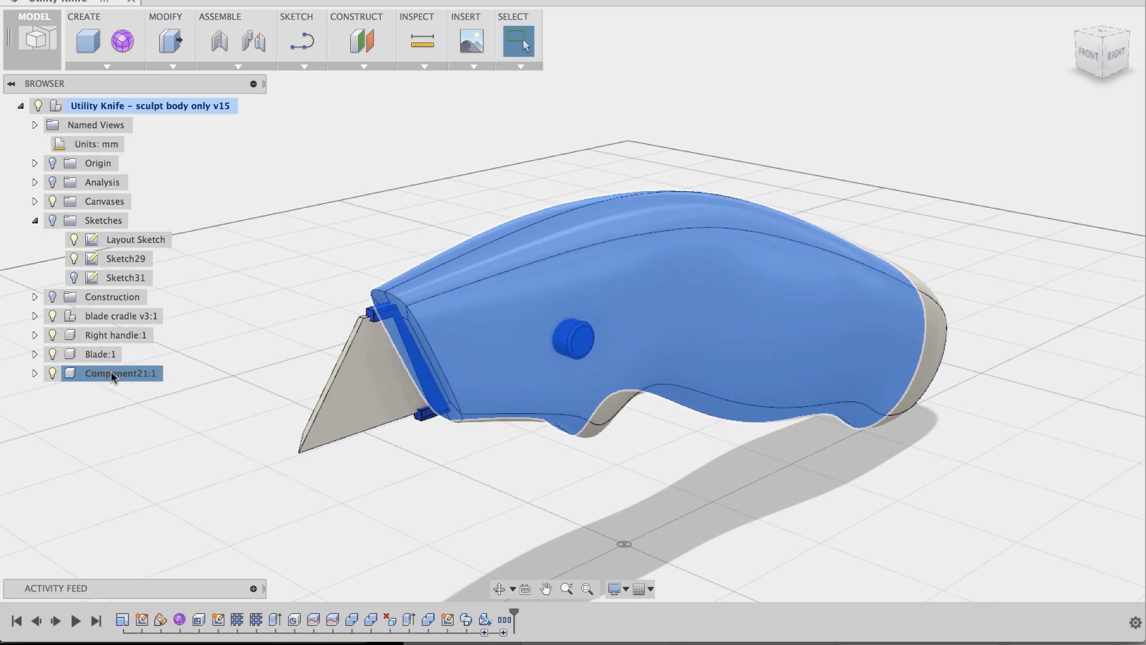
pyautogui.press('Return')
# - Hide Left handle:1 and orbit to inspect the blade cradle inside the right handle
pyautogui.click(539, 500)
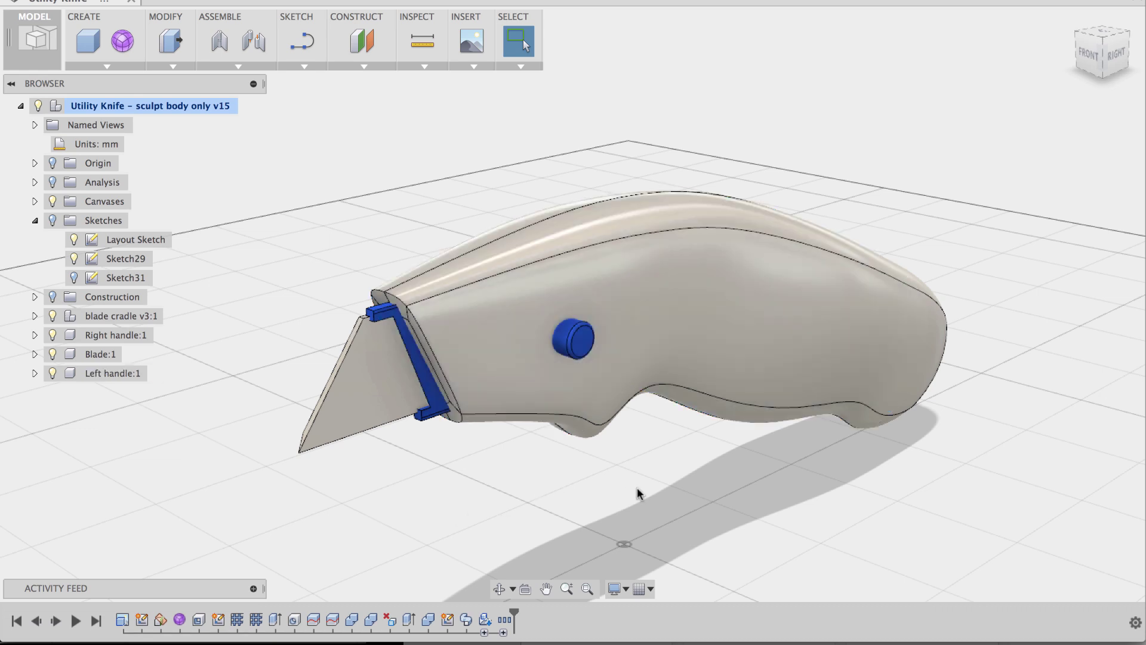
pyautogui.moveTo(638, 494); pyautogui.dragTo(645, 479, button='middle')
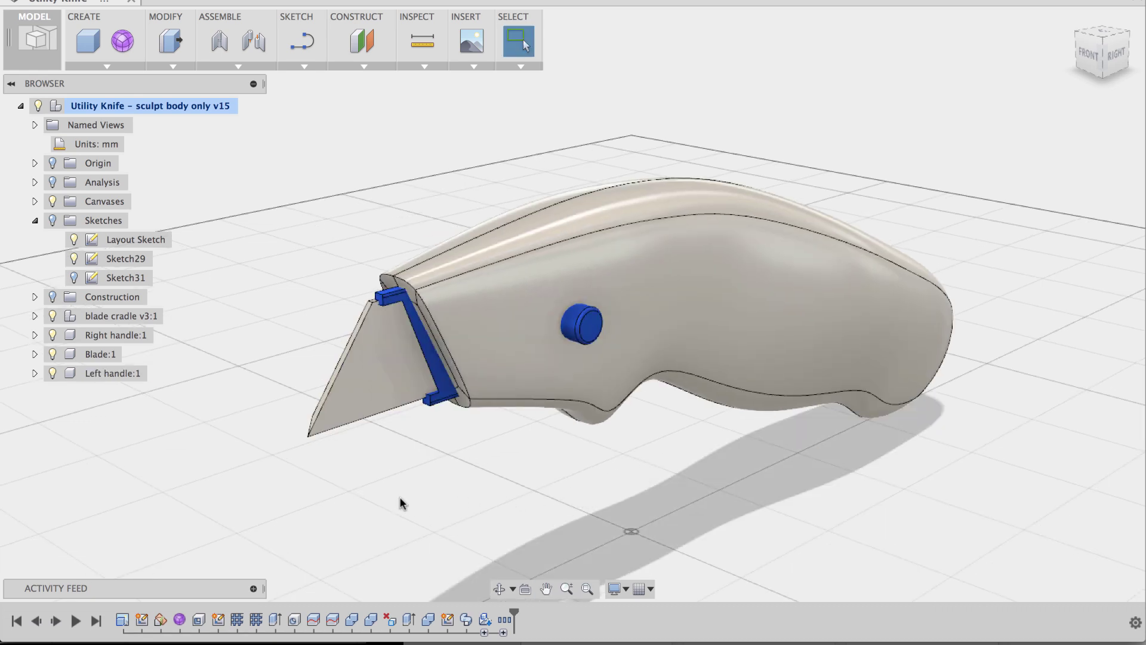
pyautogui.click(52, 373)
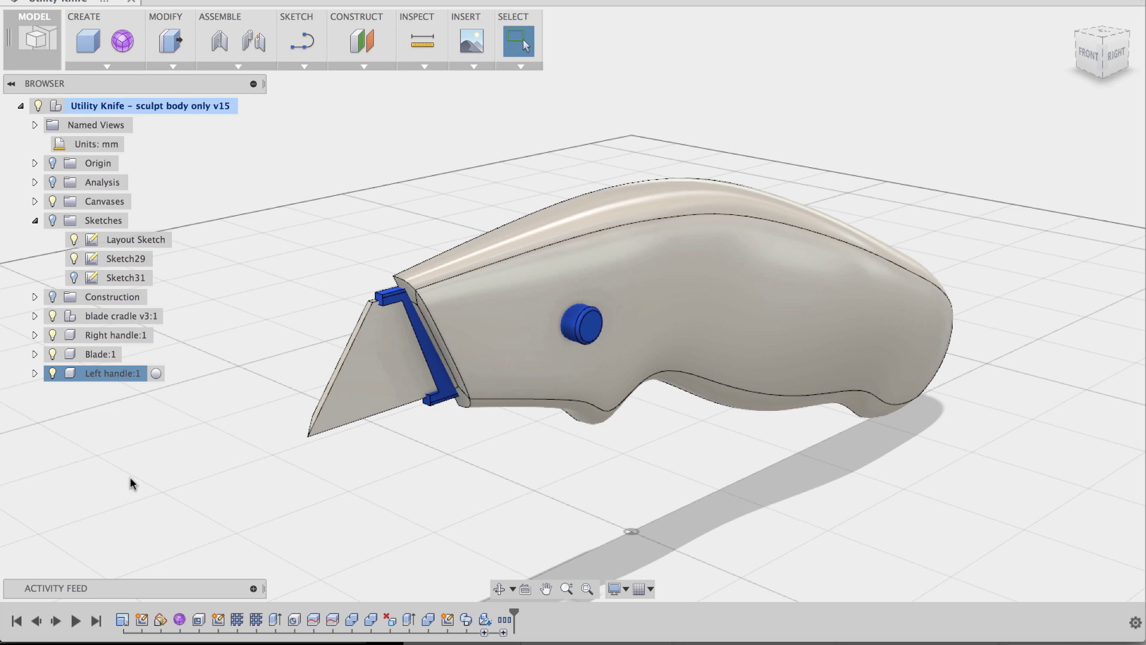
pyautogui.keyDown('shift'); pyautogui.moveTo(572, 527); pyautogui.dragTo(736, 435, button='middle'); pyautogui.keyUp('shift')
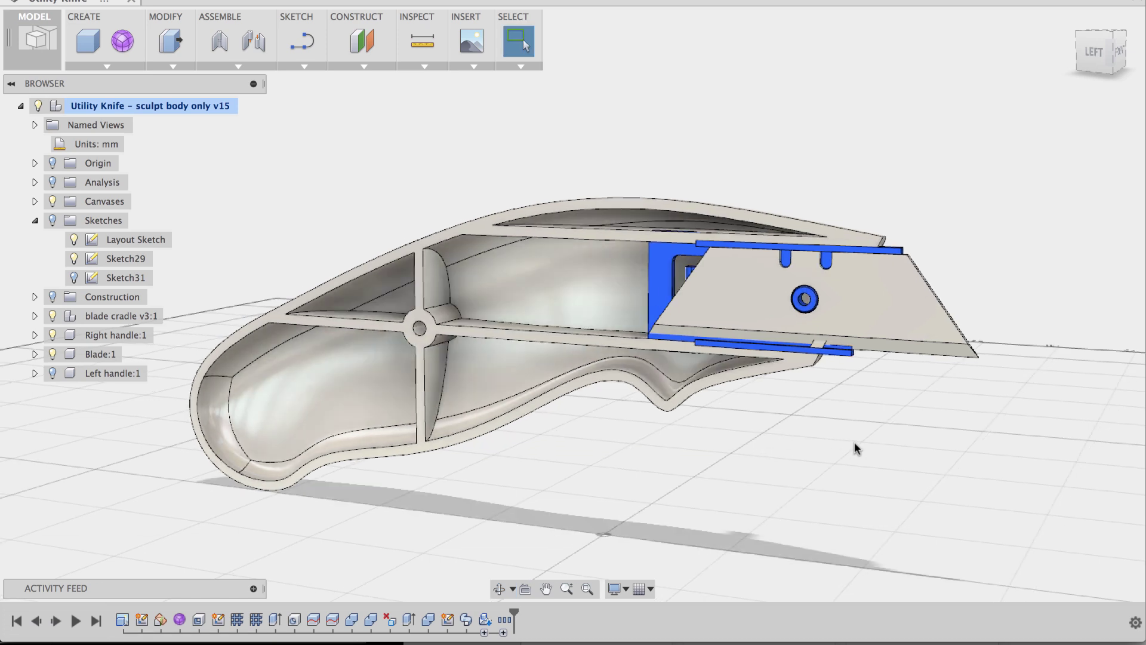
pyautogui.keyDown('shift'); pyautogui.moveTo(917, 445); pyautogui.dragTo(647, 493, button='middle'); pyautogui.keyUp('shift')
# - Create an Axis Through Cylinder/Cone/Torus on the blue slider button
pyautogui.click(375, 67)
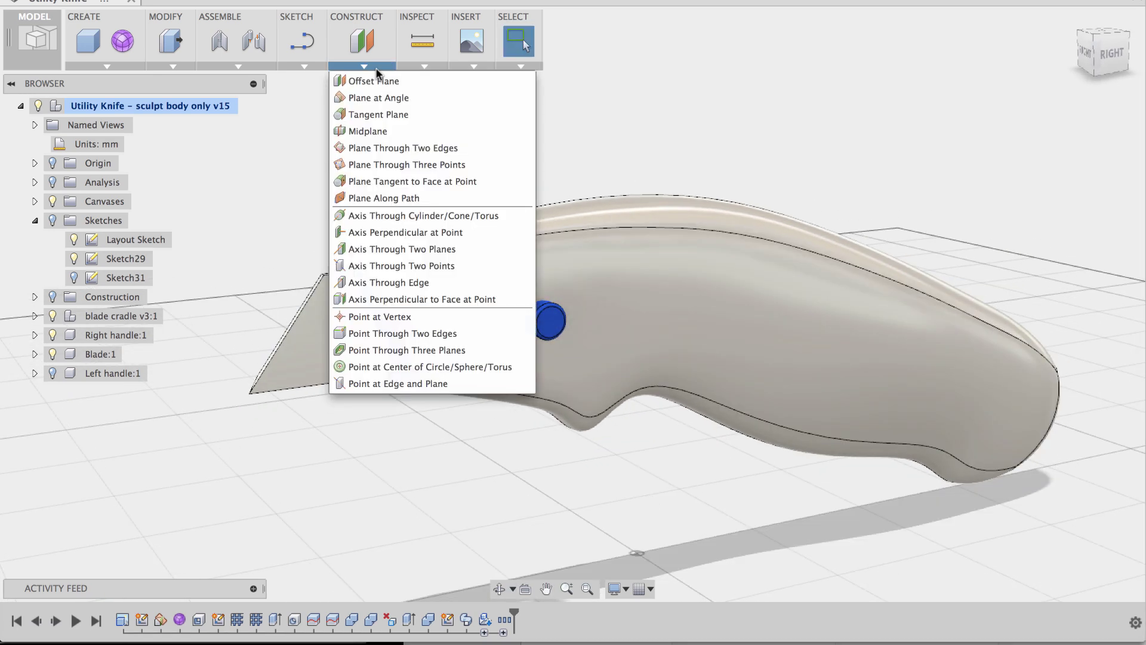
pyautogui.click(386, 215)
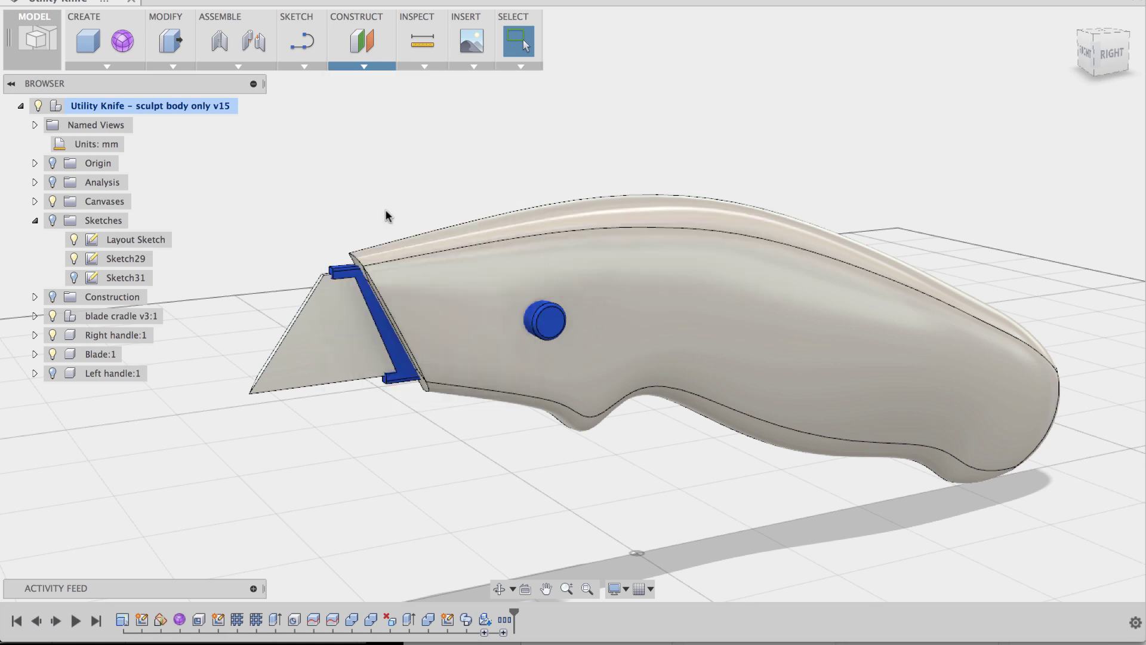
pyautogui.click(550, 324)
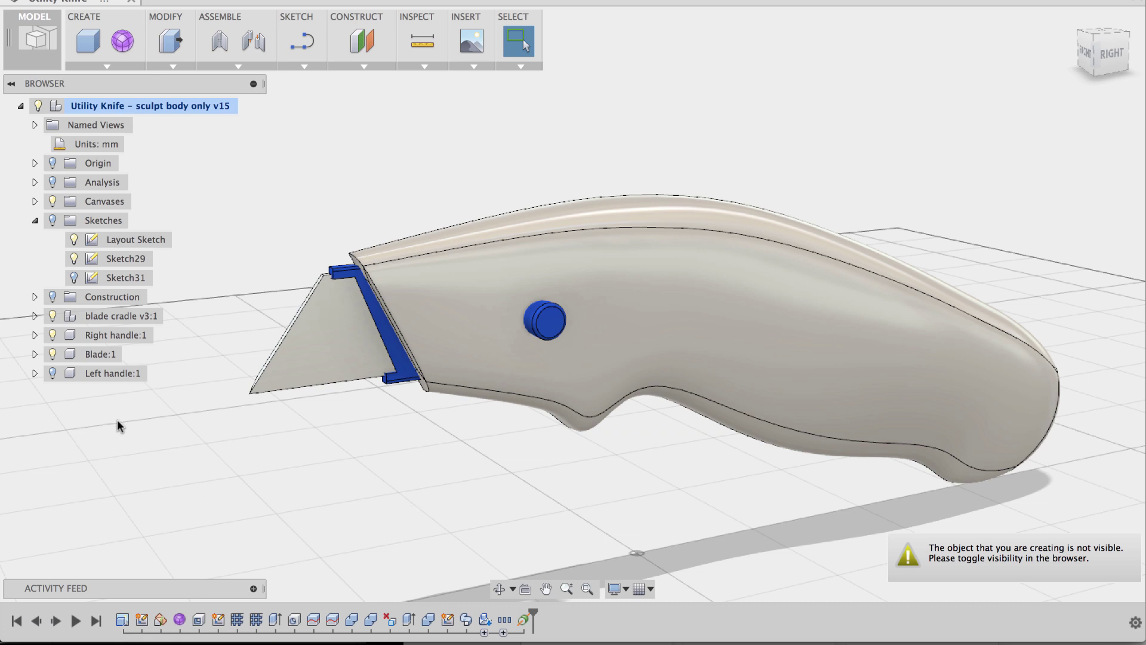
# - Turn on the Construction folder to display the construction plane and axes
pyautogui.click(52, 297)
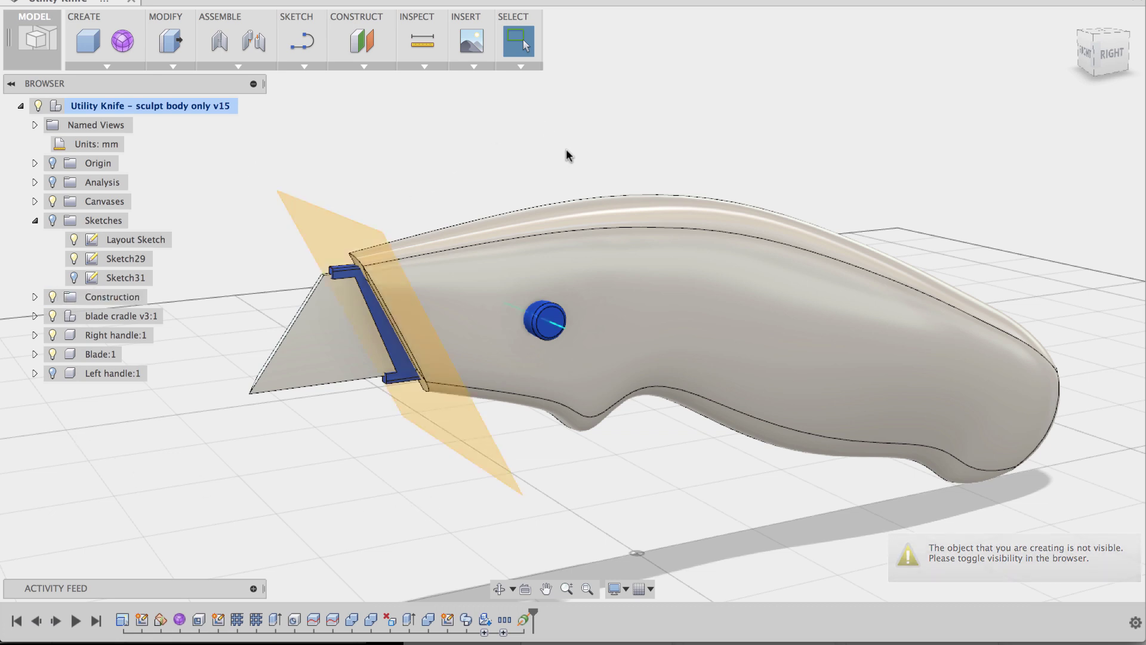
pyautogui.keyDown('shift'); pyautogui.moveTo(552, 135); pyautogui.dragTo(557, 153, button='middle'); pyautogui.keyUp('shift')
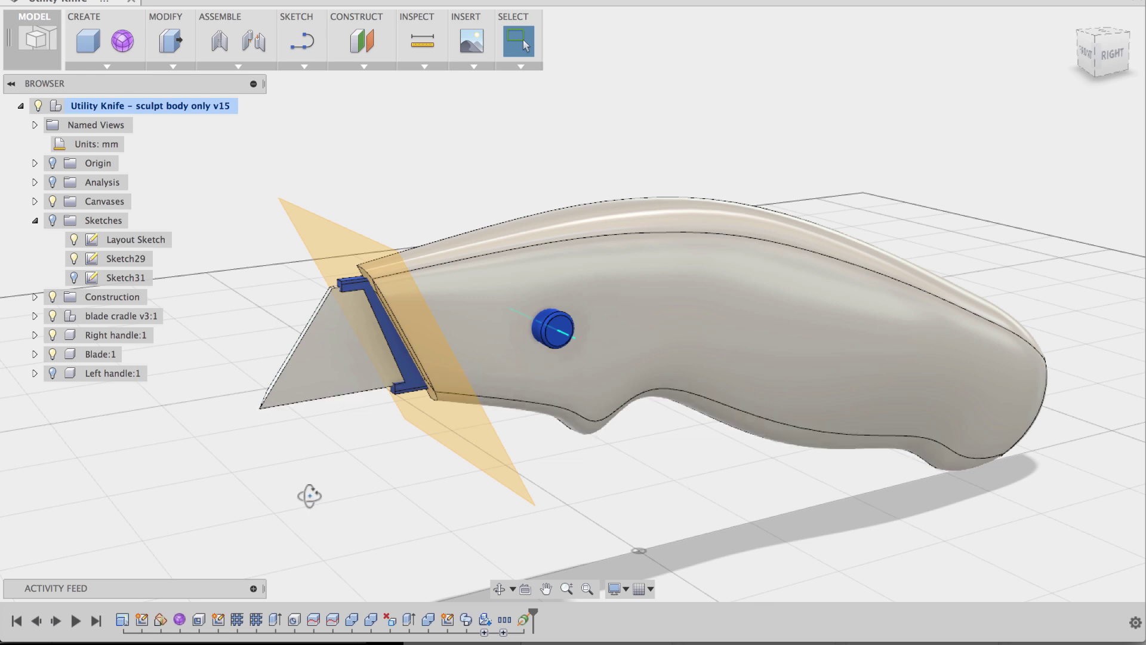
pyautogui.keyDown('shift'); pyautogui.moveTo(309, 495); pyautogui.dragTo(345, 503, button='middle'); pyautogui.keyUp('shift')
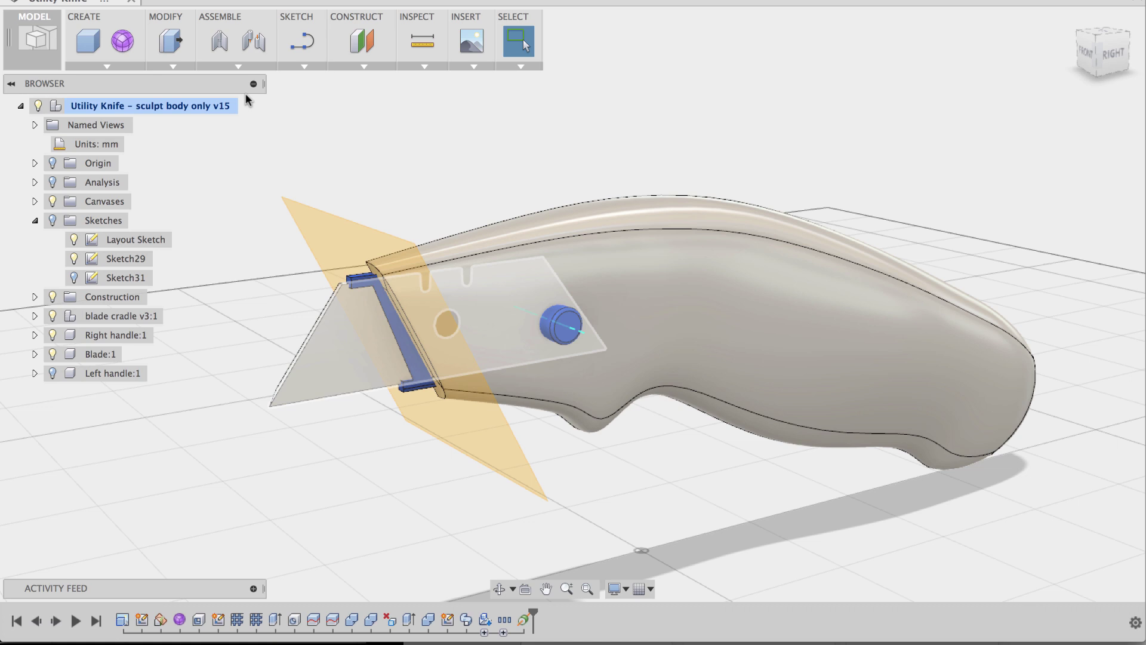
# - Add as-built joint Rigid6 locking Blade:1 to the blade cradle
pyautogui.click(218, 45)
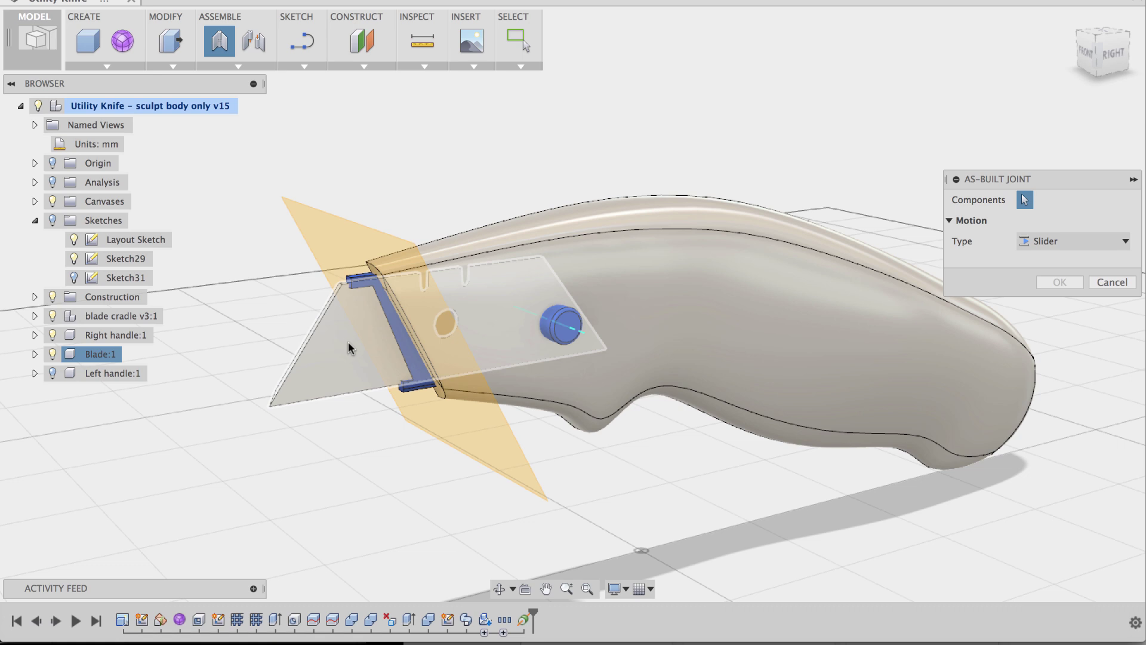
pyautogui.click(408, 355)
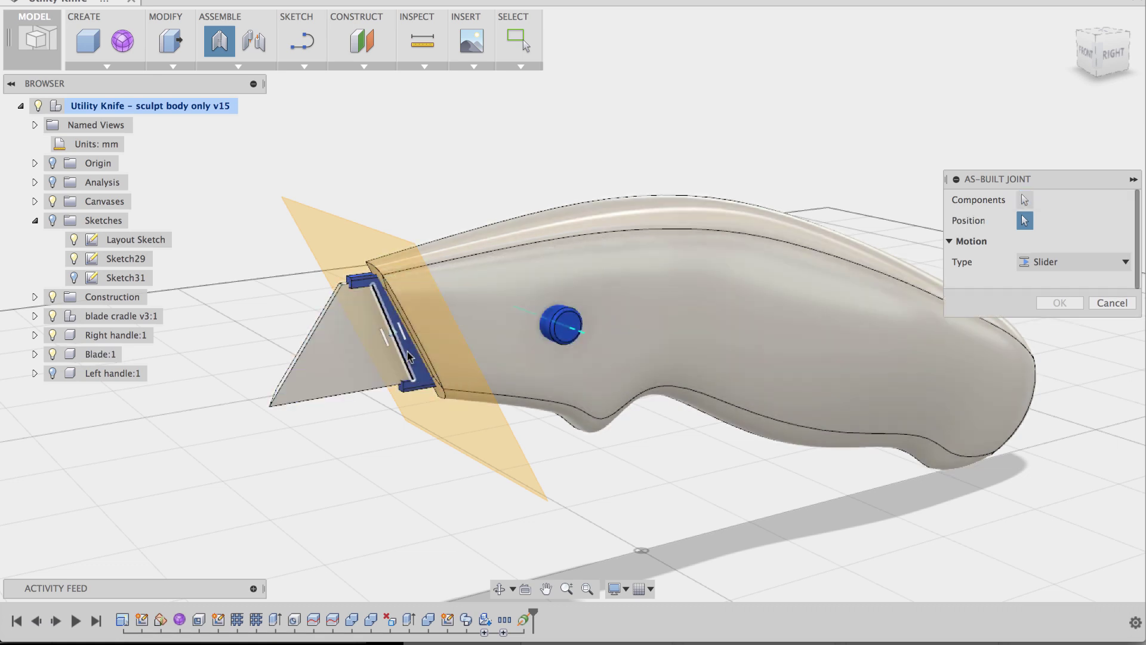
pyautogui.click(1057, 260)
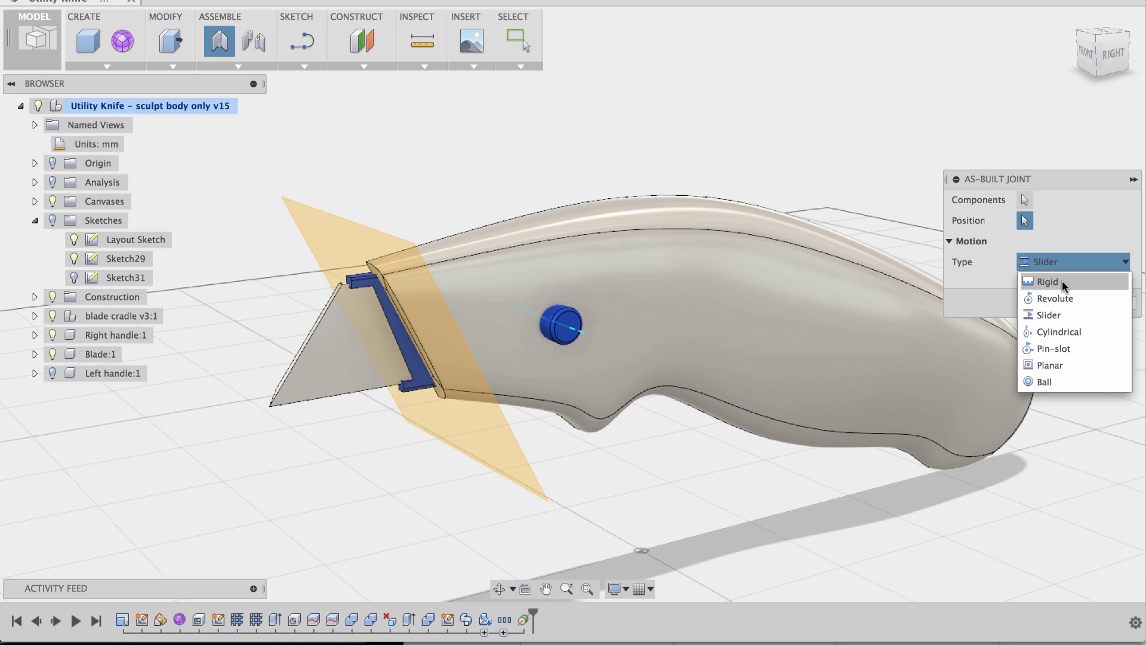
pyautogui.click(1062, 281)
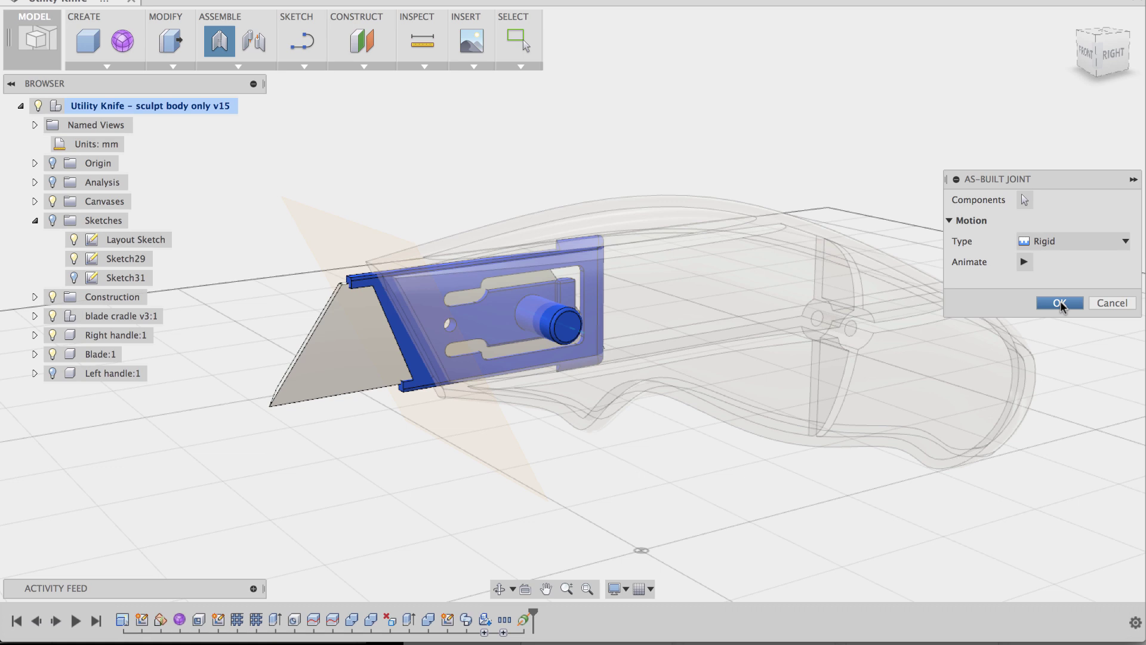
pyautogui.click(1060, 303)
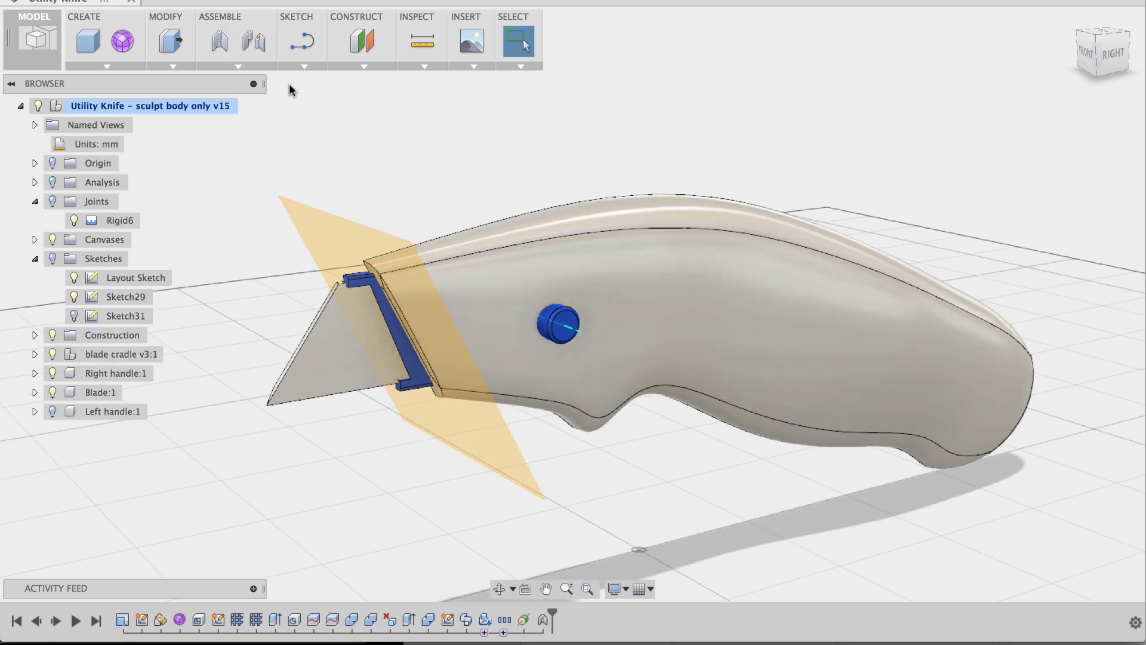
# - Add as-built slider joint Slider7 between the blade cradle and Right handle:1, positioned on the handle's inner edge
pyautogui.click(219, 44)
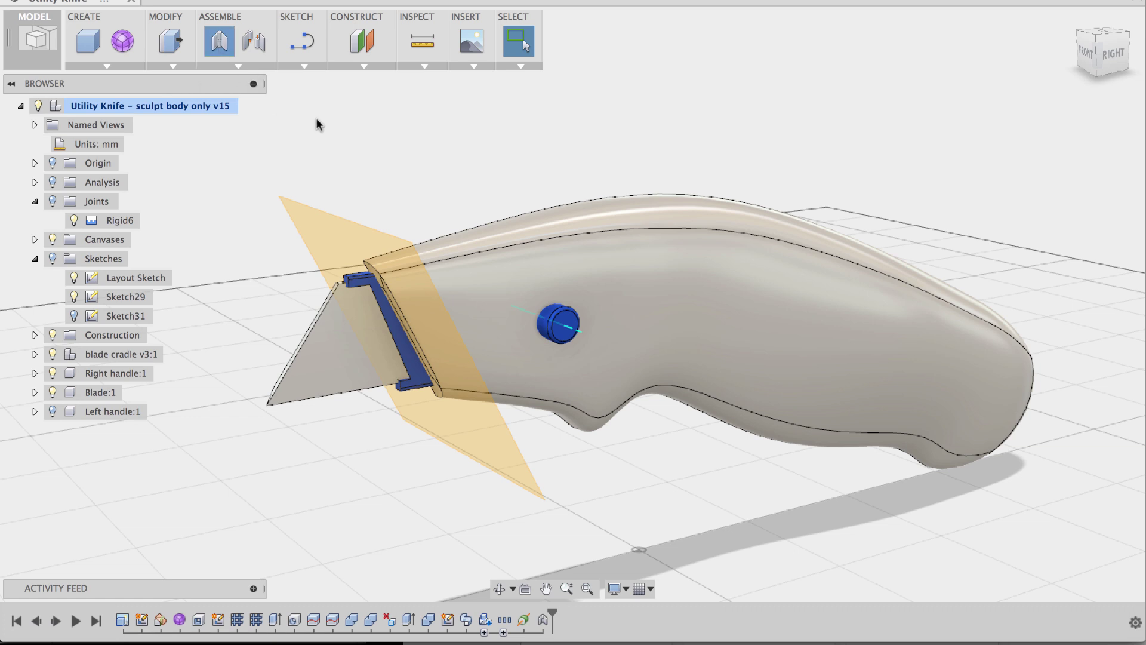
pyautogui.keyDown('shift'); pyautogui.moveTo(420, 151); pyautogui.dragTo(634, 120, button='middle'); pyautogui.keyUp('shift')
pyautogui.click(638, 251)
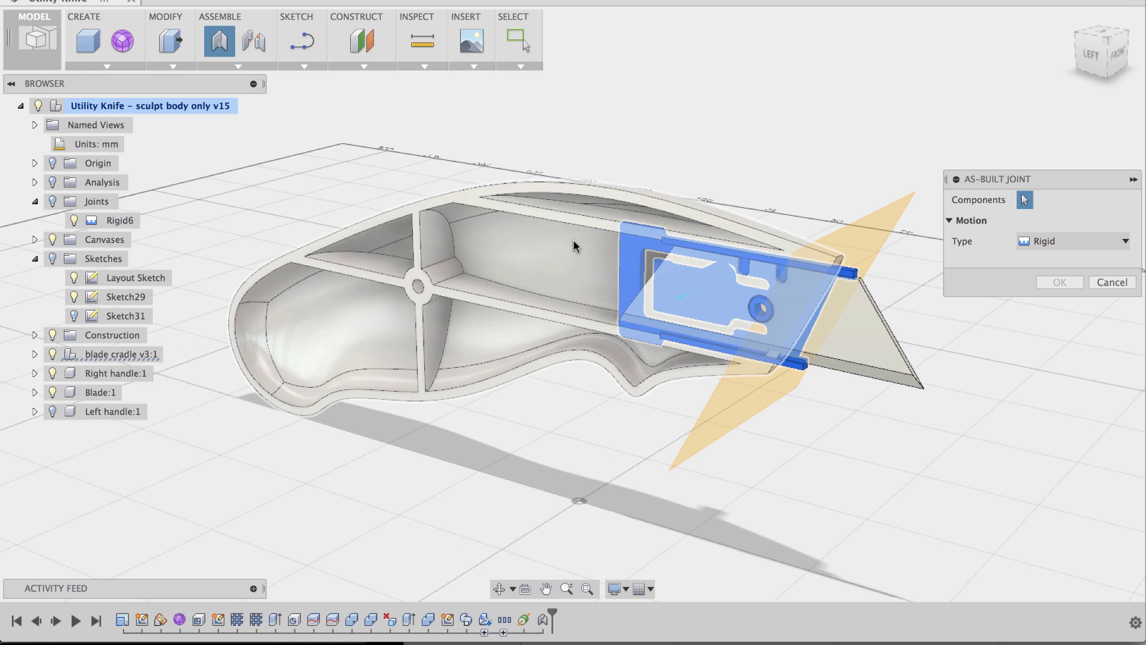
pyautogui.click(573, 245)
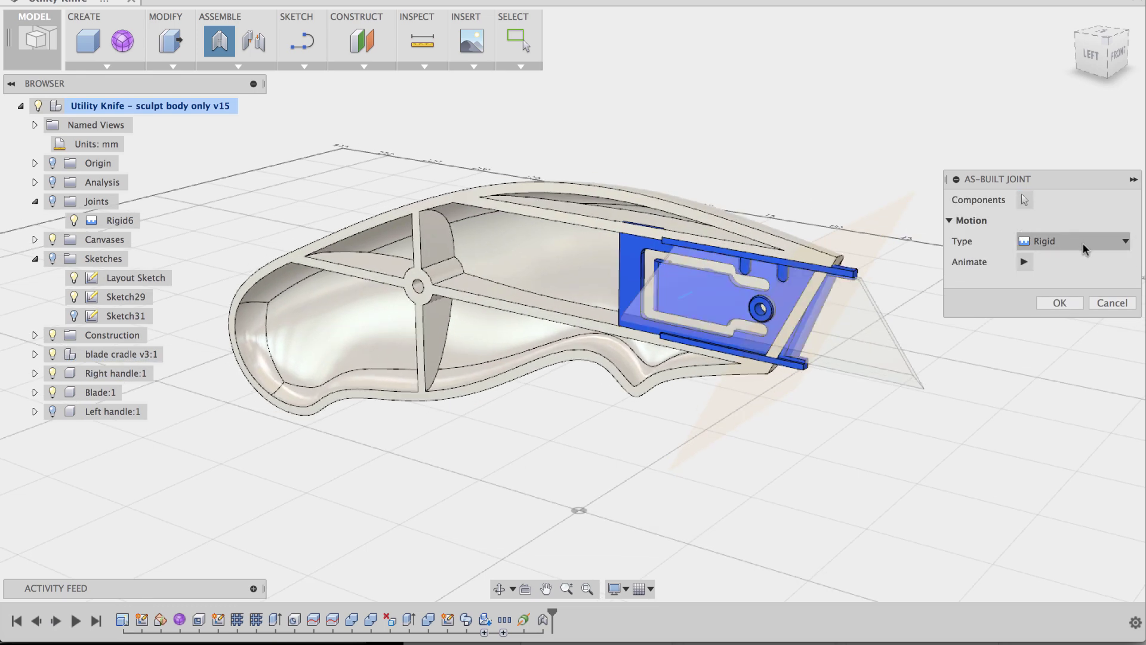
pyautogui.click(1085, 248)
pyautogui.click(1068, 291)
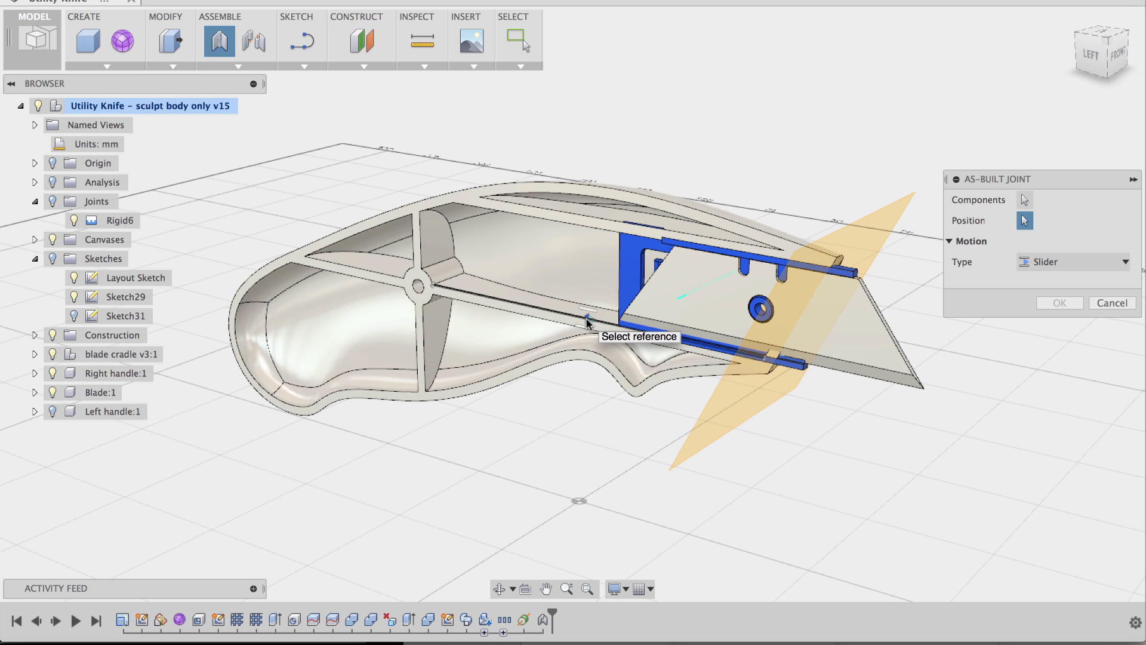
pyautogui.click(587, 323)
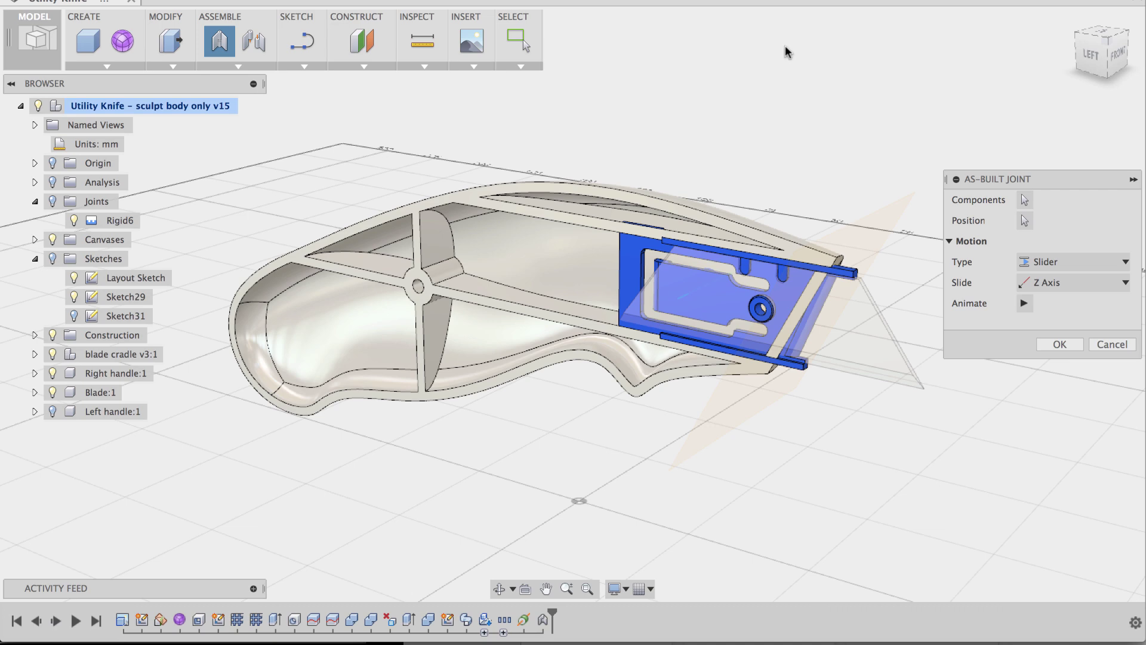
pyautogui.click(1046, 349)
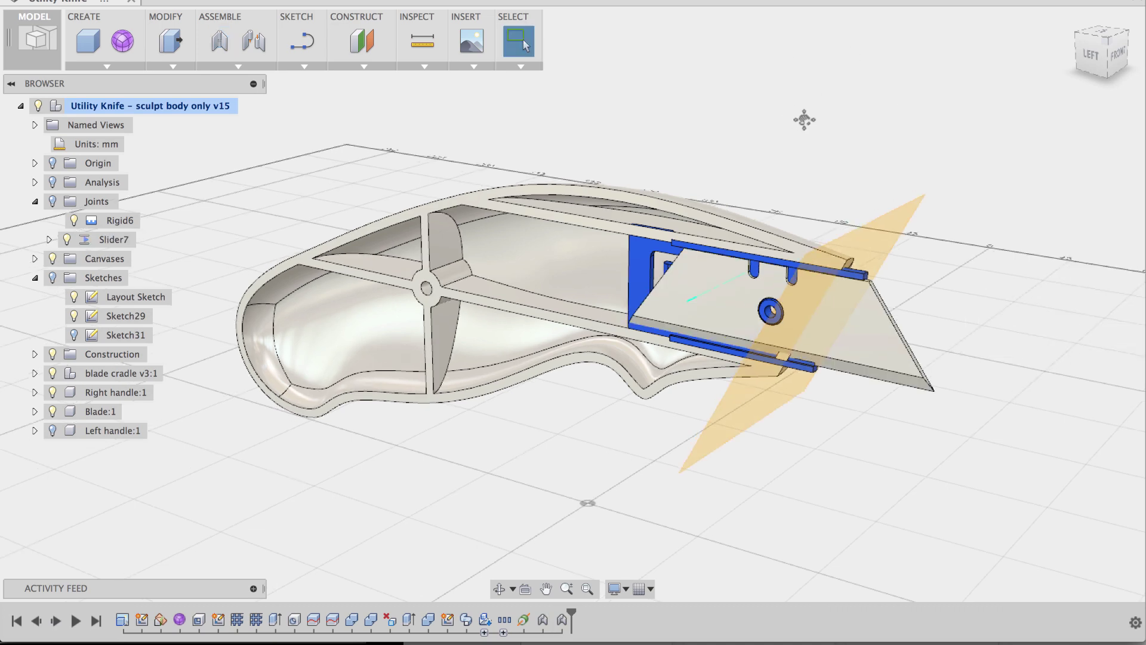
# - Ground Right handle:1 from its Browser context menu
pyautogui.keyDown('shift'); pyautogui.moveTo(844, 142); pyautogui.dragTo(800, 115, button='middle'); pyautogui.keyUp('shift')
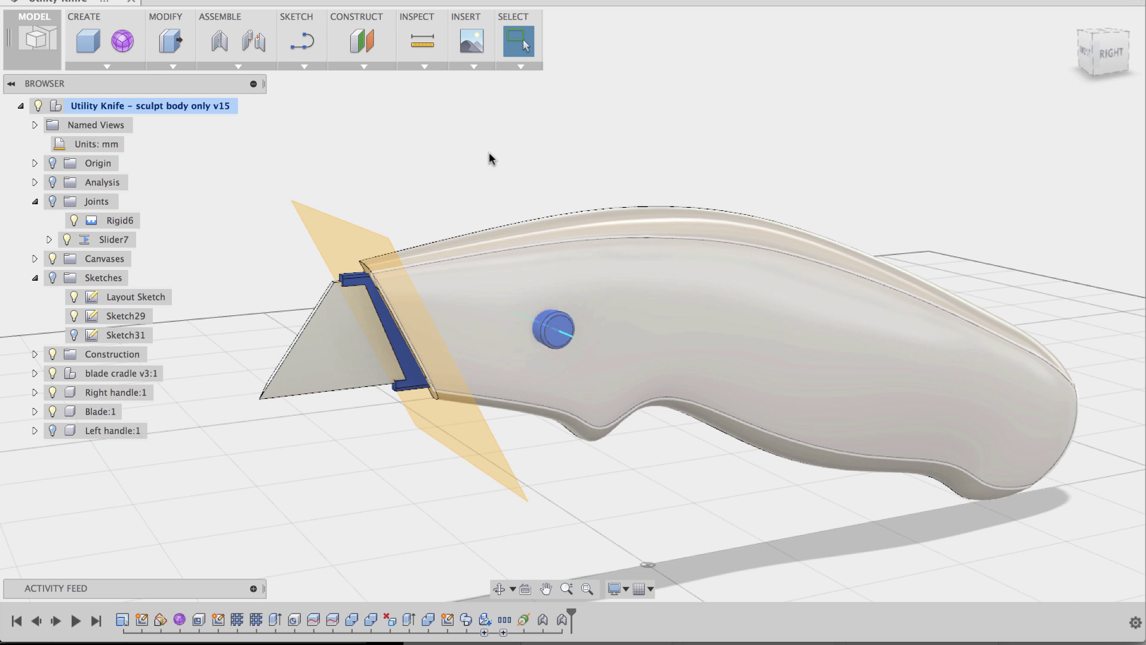
pyautogui.moveTo(489, 158)
pyautogui.keyDown('shift'); pyautogui.mouseDown(button='middle')
pyautogui.moveTo(496, 149)
pyautogui.moveTo(489, 159)
pyautogui.moveTo(506, 171)
pyautogui.mouseUp(button='middle'); pyautogui.keyUp('shift')
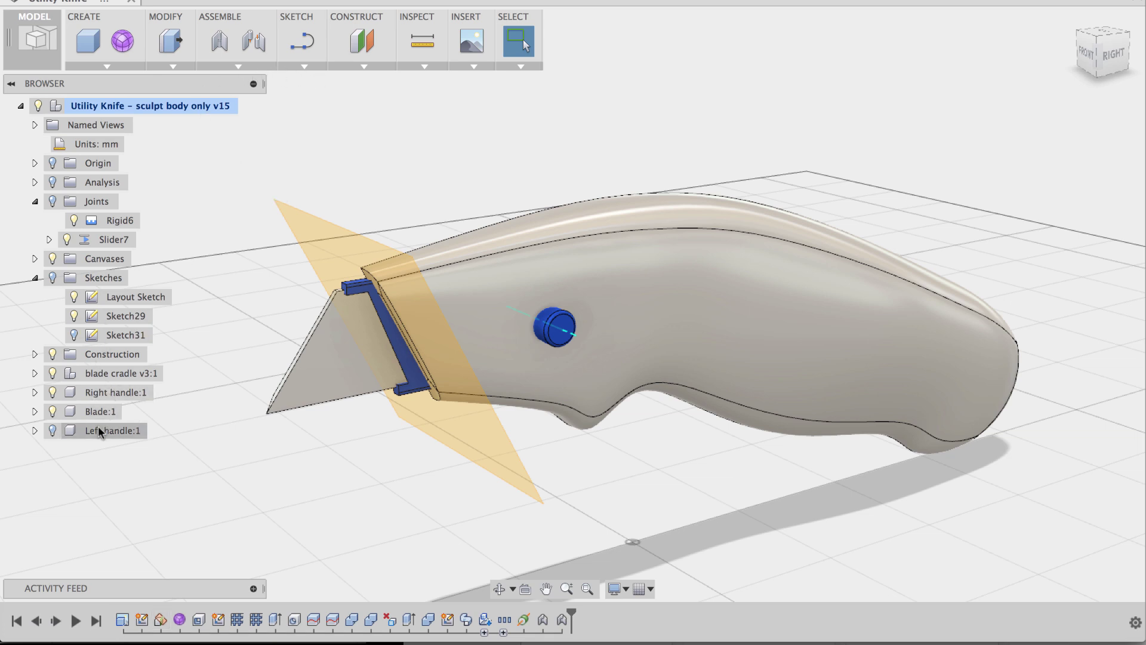
pyautogui.click(102, 393)
pyautogui.rightClick(102, 392)
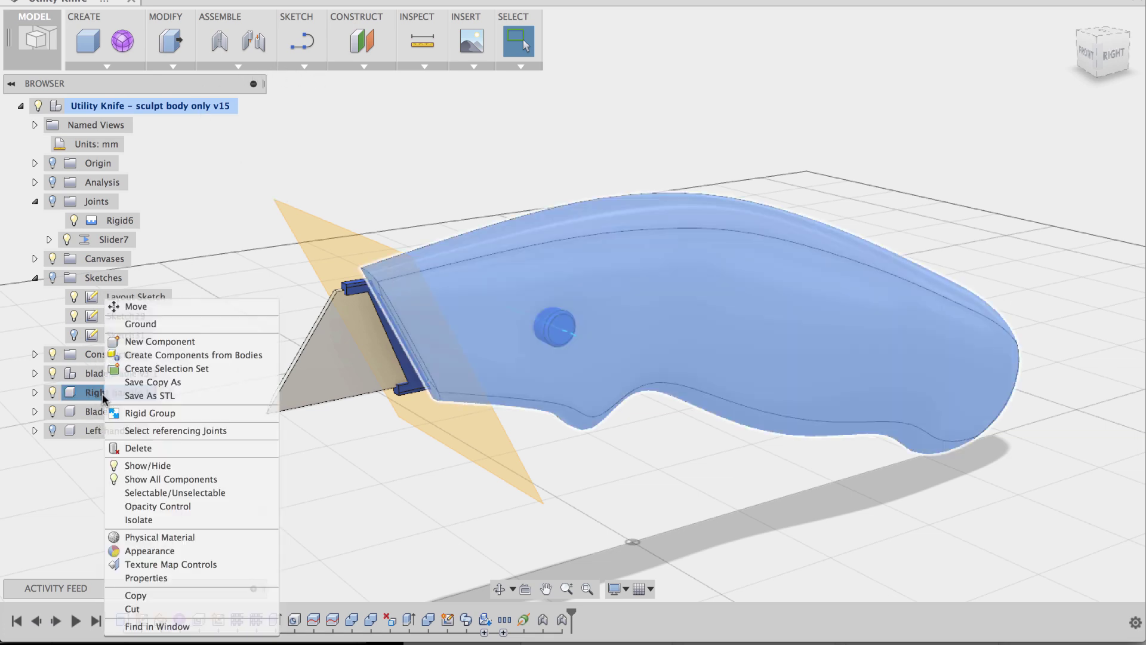
pyautogui.click(153, 322)
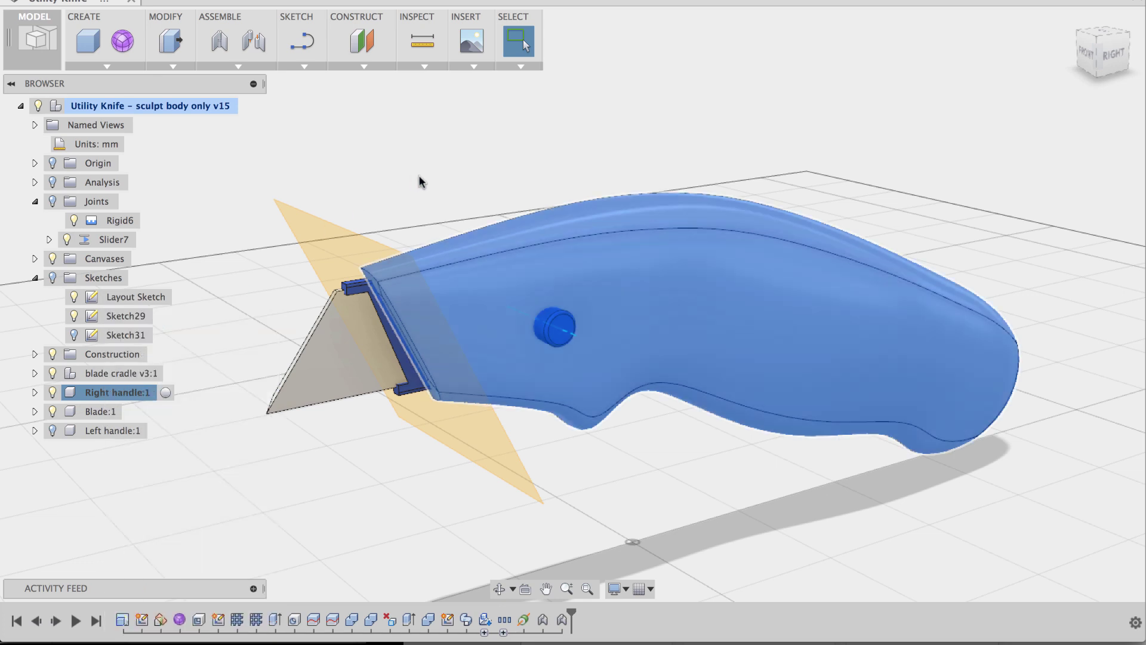
pyautogui.moveTo(468, 177); pyautogui.dragTo(473, 307, button='middle')
# - Drag the blue slider button back and forth to test the cradle's travel along Slider7
pyautogui.click(509, 315)
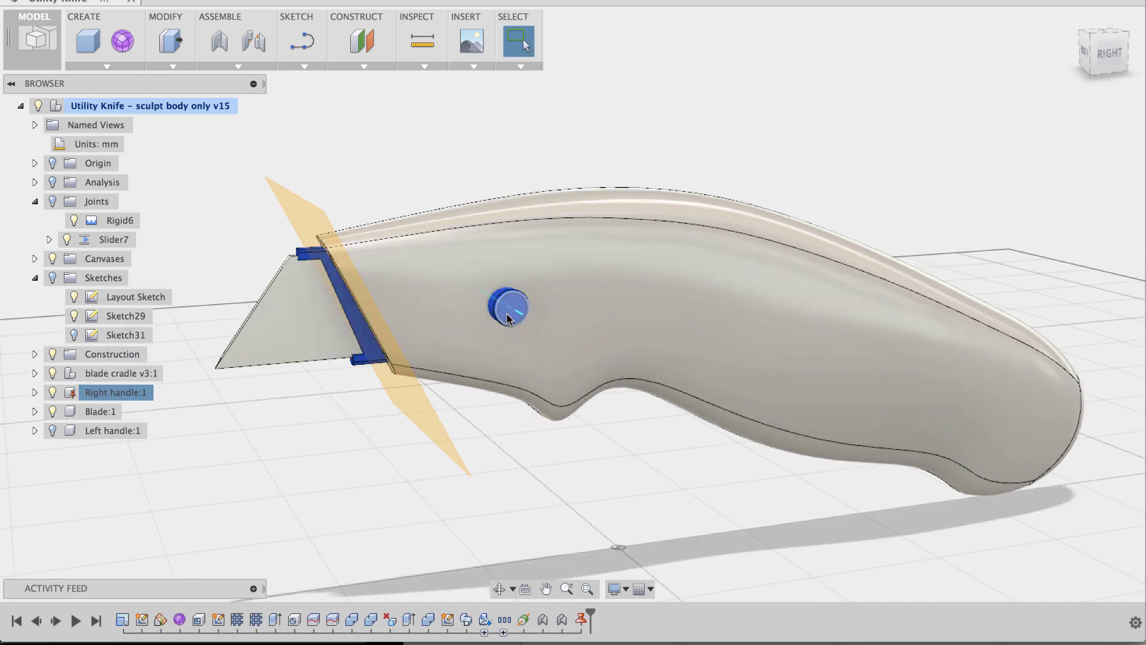
pyautogui.moveTo(509, 315); pyautogui.dragTo(384, 455)
pyautogui.keyDown('shift'); pyautogui.moveTo(384, 456); pyautogui.dragTo(511, 463, button='middle'); pyautogui.keyUp('shift')
pyautogui.scroll(3, 512, 463)
pyautogui.moveTo(619, 463); pyautogui.dragTo(639, 481, button='middle')
pyautogui.press('Escape')
# - Slide the blade cradle fully back into the handle and orbit to check the retraction
pyautogui.moveTo(669, 275); pyautogui.dragTo(550, 276)
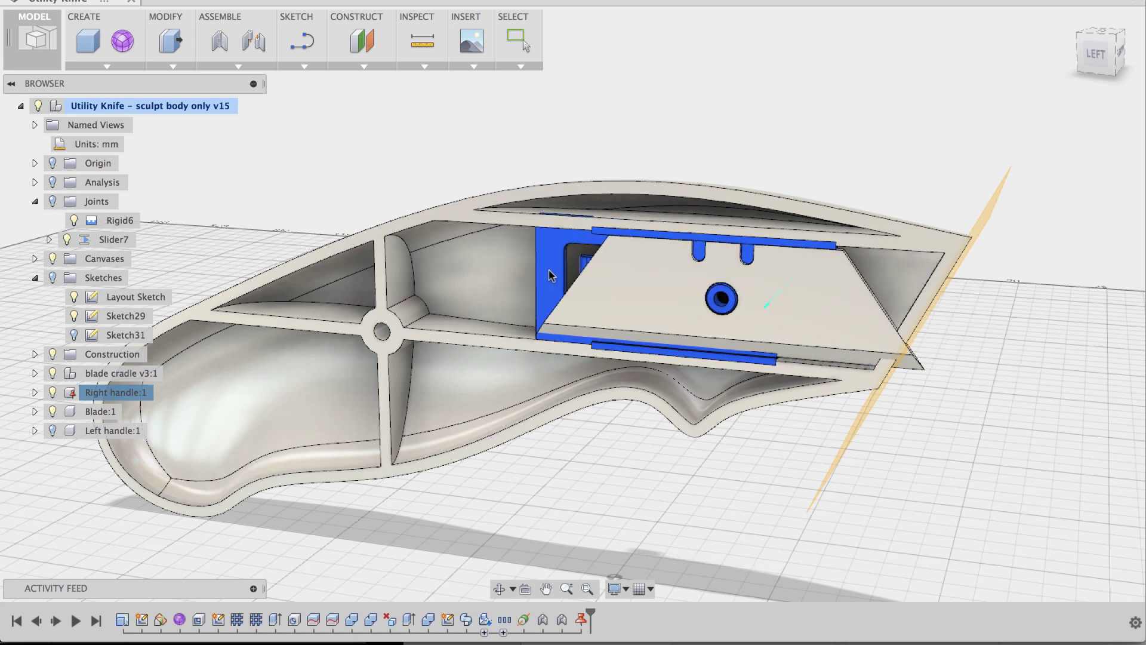
pyautogui.moveTo(550, 276); pyautogui.dragTo(511, 278)
pyautogui.scroll(-6, 616, 453)
pyautogui.keyDown('shift'); pyautogui.moveTo(634, 435); pyautogui.dragTo(667, 463, button='middle'); pyautogui.keyUp('shift')
pyautogui.keyDown('shift'); pyautogui.moveTo(851, 468); pyautogui.dragTo(640, 475, button='middle'); pyautogui.keyUp('shift')
pyautogui.press('Escape')
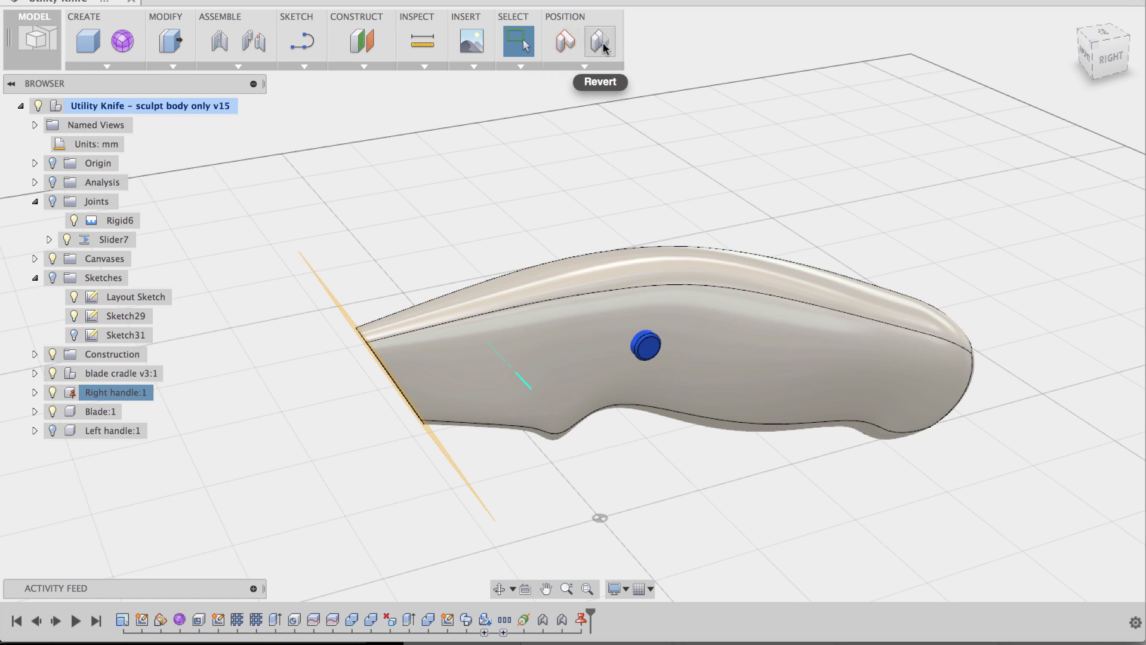
# - Take a Position snapshot of the retracted blade cradle
pyautogui.click(565, 42)
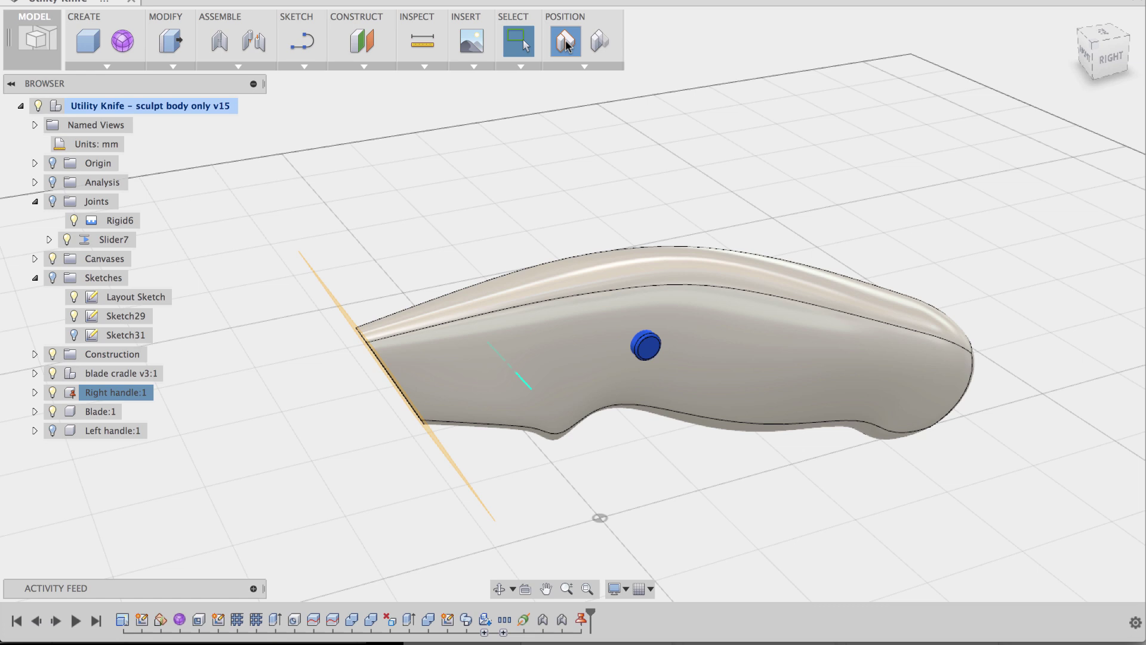
pyautogui.moveTo(708, 179)
pyautogui.keyDown('shift'); pyautogui.mouseDown(button='middle')
pyautogui.moveTo(673, 185)
pyautogui.moveTo(688, 193)
pyautogui.moveTo(680, 185)
pyautogui.moveTo(705, 168)
pyautogui.mouseUp(button='middle'); pyautogui.keyUp('shift')
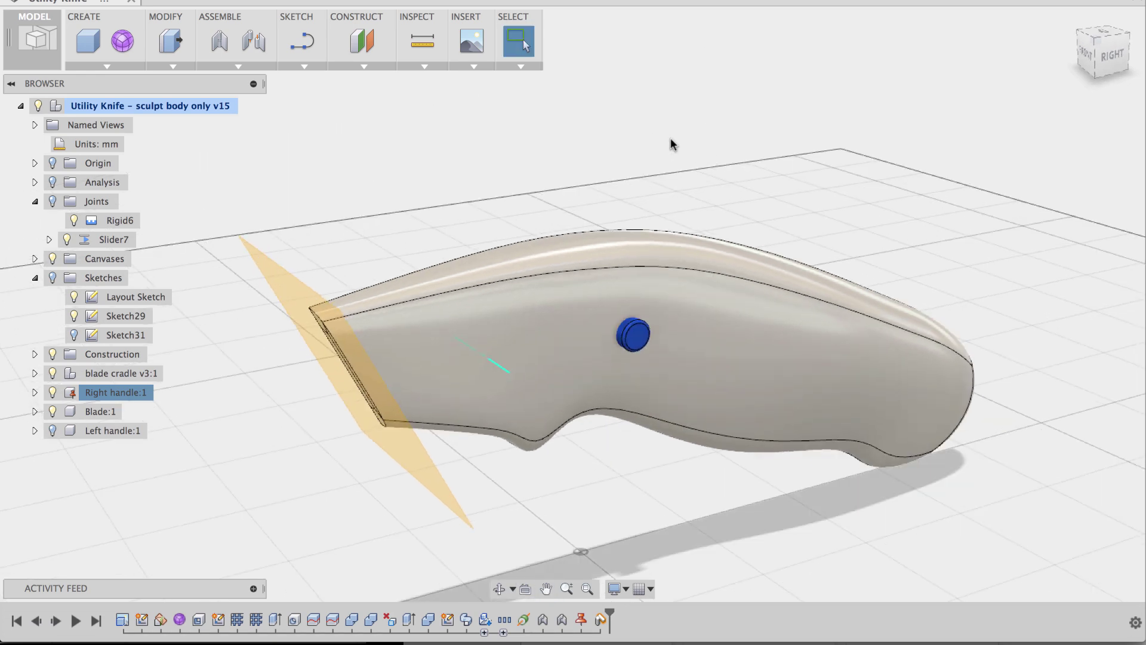
pyautogui.click(358, 66)
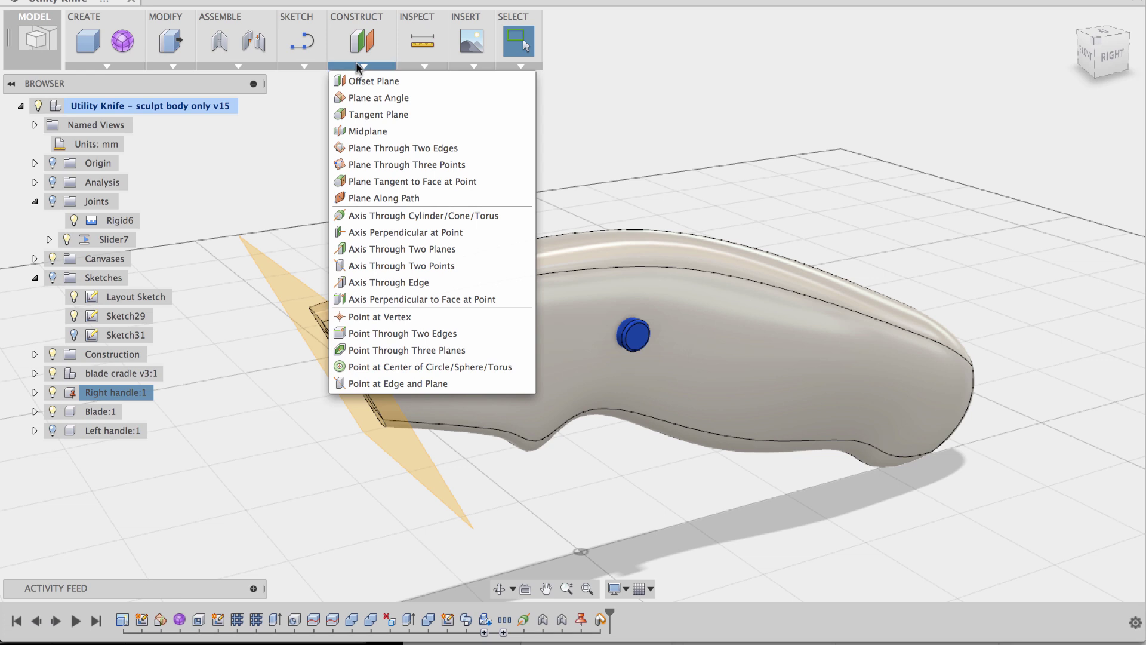
pyautogui.click(408, 216)
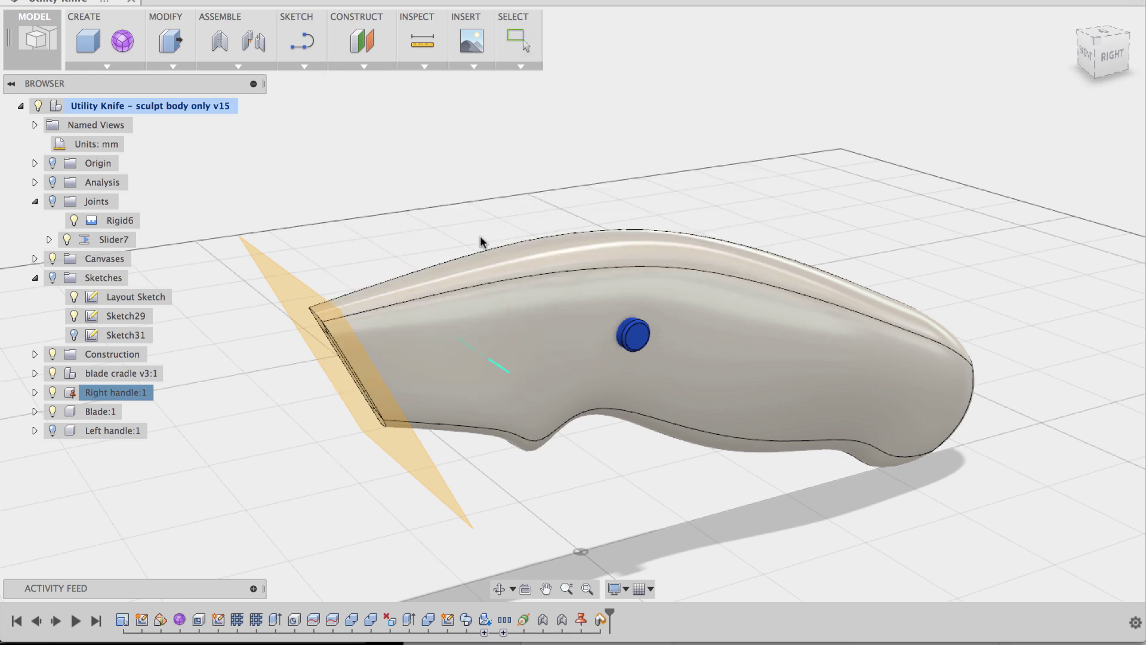
pyautogui.click(635, 340)
pyautogui.keyDown('shift'); pyautogui.moveTo(716, 133); pyautogui.dragTo(683, 128, button='middle'); pyautogui.keyUp('shift')
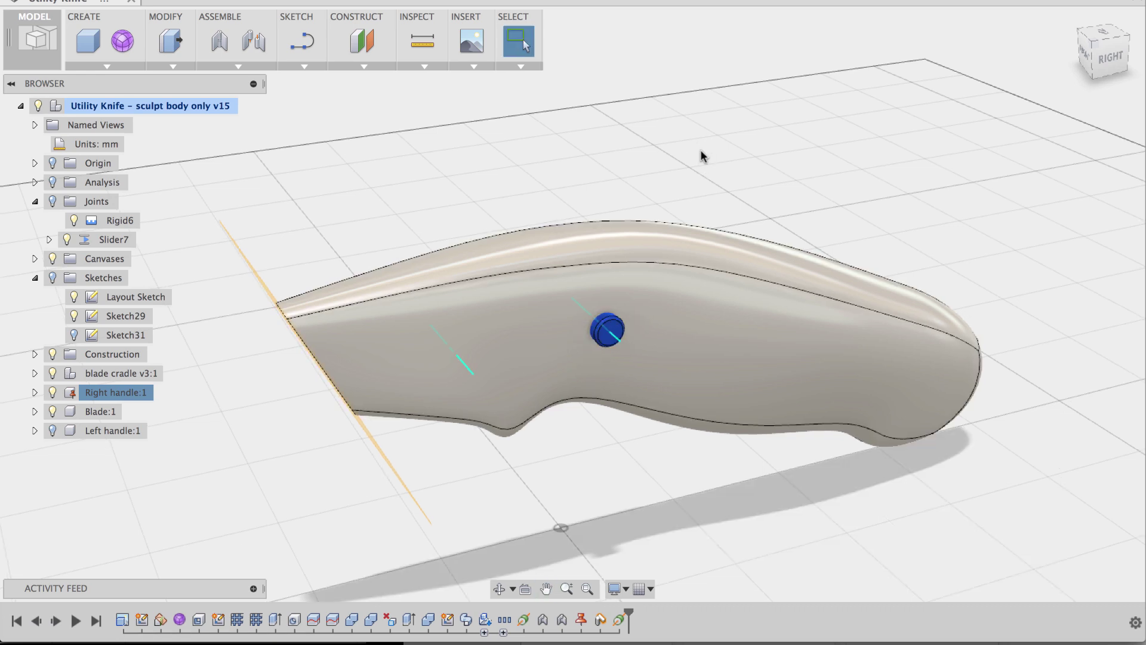
pyautogui.keyDown('shift'); pyautogui.moveTo(693, 145); pyautogui.dragTo(703, 124, button='middle'); pyautogui.keyUp('shift')
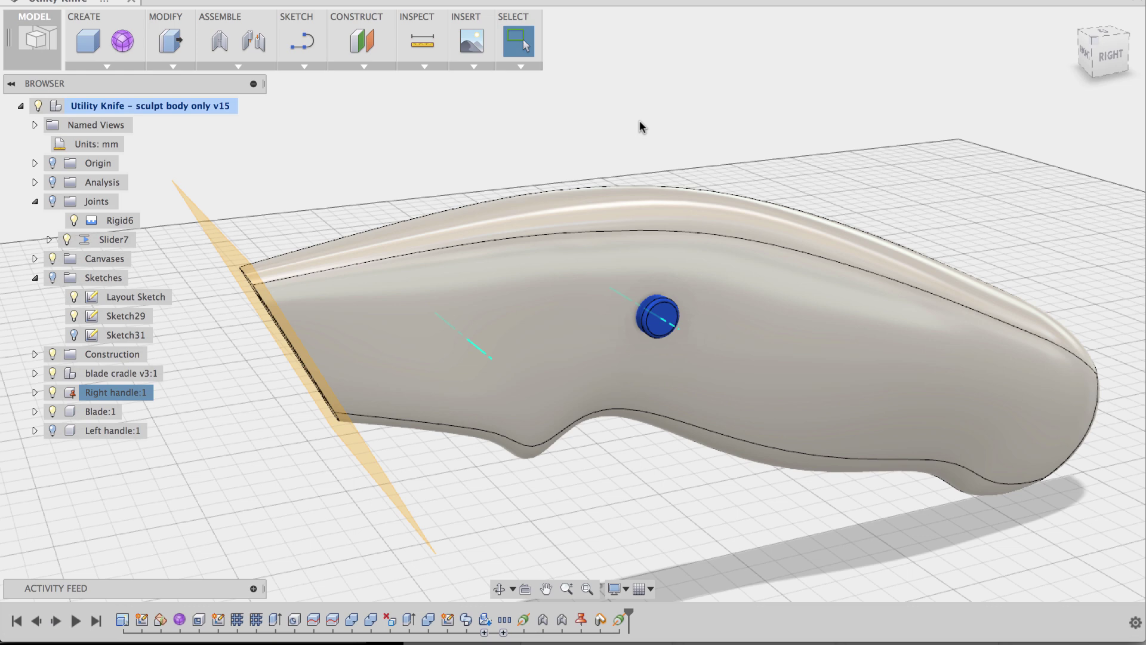
pyautogui.moveTo(637, 120); pyautogui.dragTo(640, 127, button='middle')
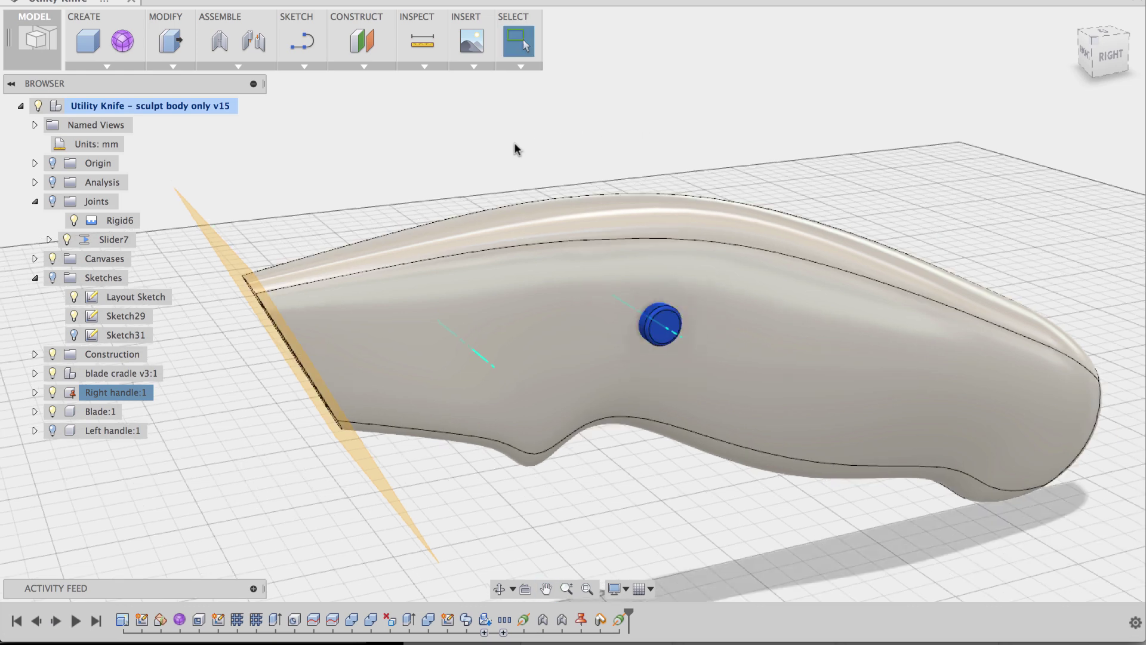
pyautogui.moveTo(432, 144)
pyautogui.keyDown('shift'); pyautogui.mouseDown(button='middle')
pyautogui.moveTo(447, 143)
pyautogui.moveTo(452, 157)
pyautogui.moveTo(443, 121)
pyautogui.mouseUp(button='middle'); pyautogui.keyUp('shift')
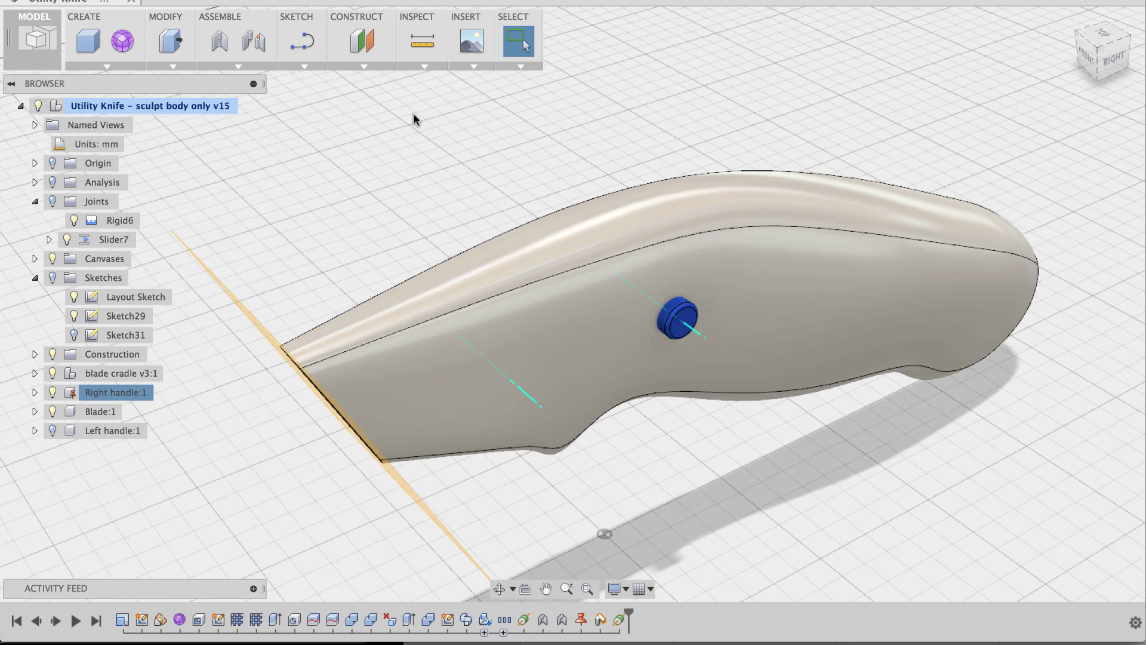
# - Start the Sketch > Project / Include > Project command
pyautogui.click(309, 64)
pyautogui.moveTo(391, 405)
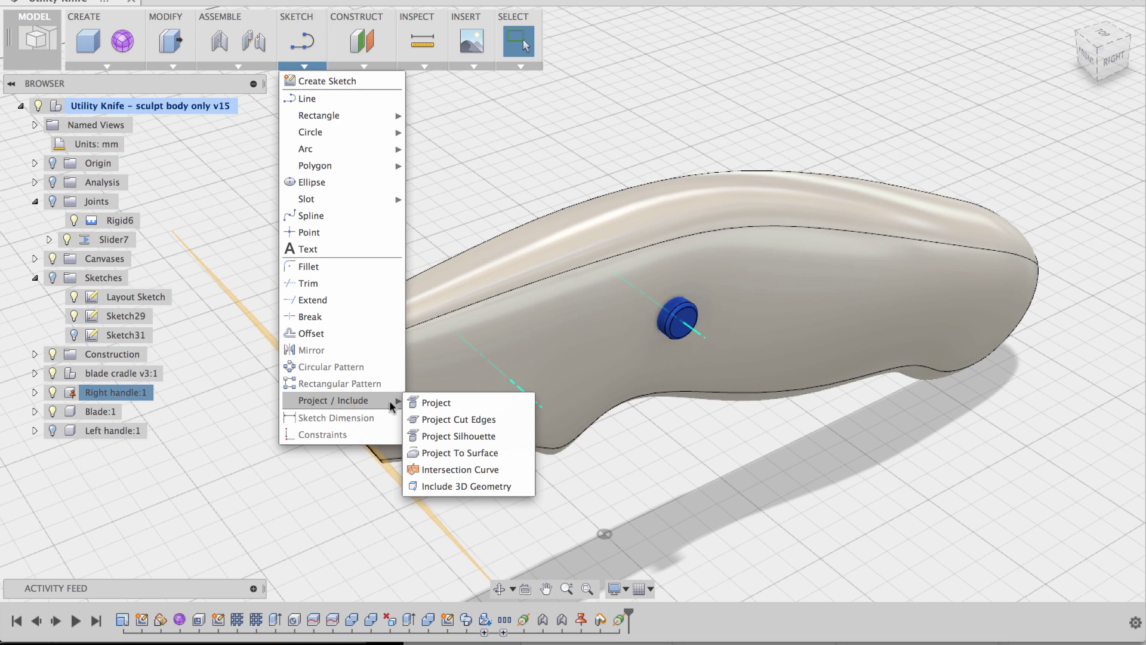
pyautogui.click(437, 404)
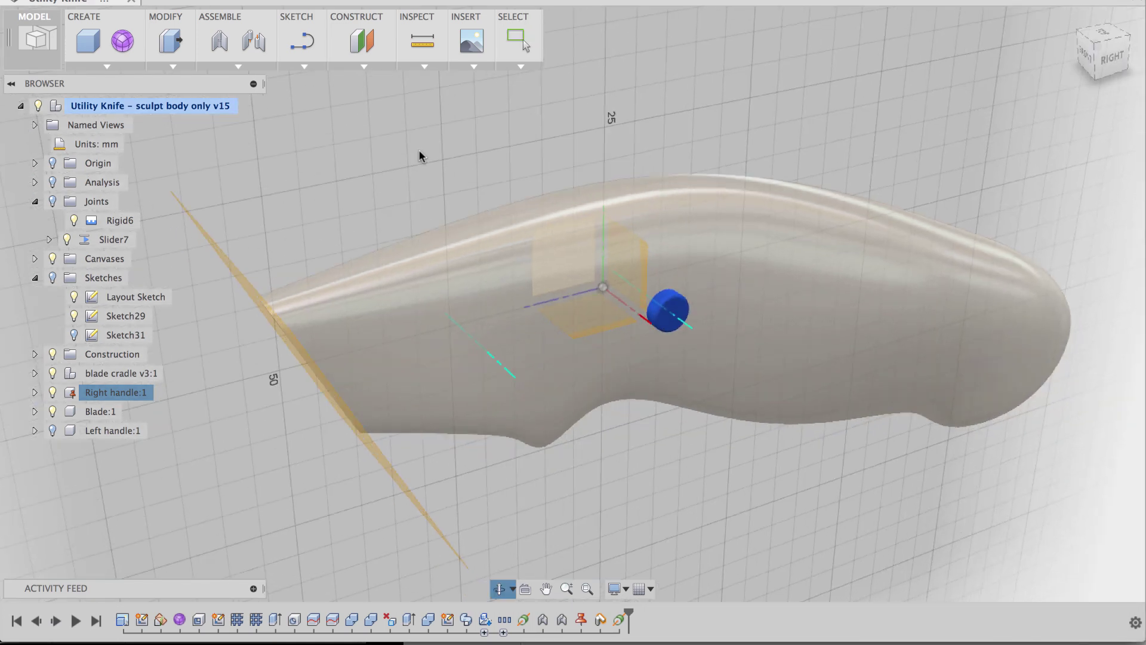
# - Hide Right handle:1 and Left handle:1, leaving only the blade and blade cradle visible
pyautogui.scroll(3, 419, 157)
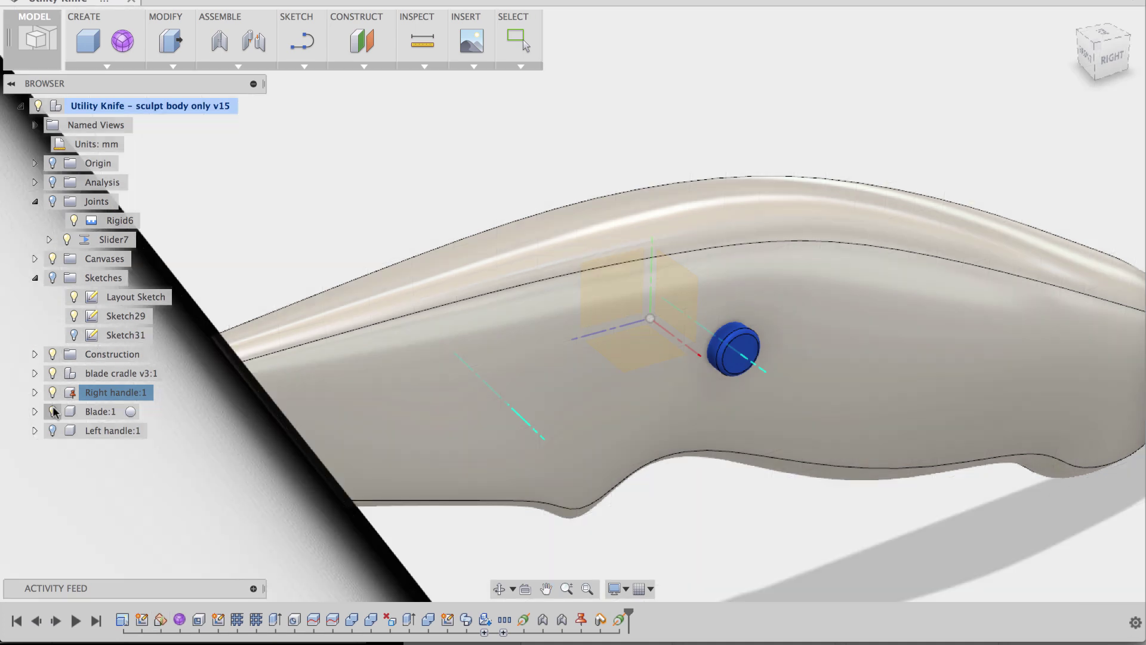
pyautogui.click(52, 393)
pyautogui.click(50, 428)
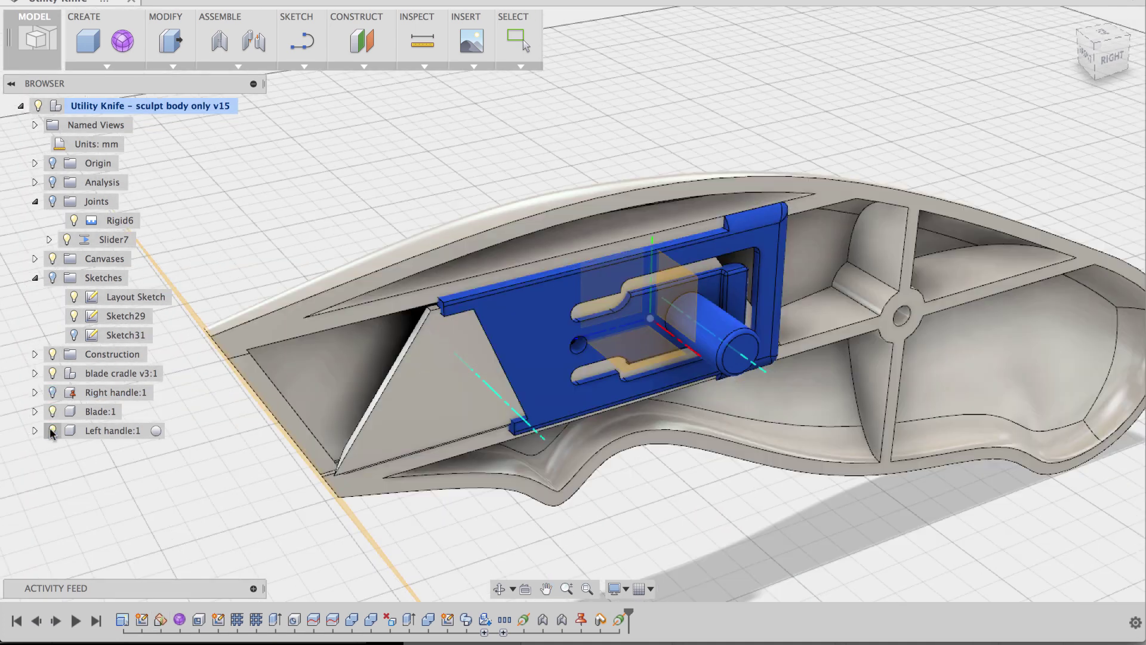
pyautogui.keyDown('shift'); pyautogui.moveTo(457, 257); pyautogui.dragTo(477, 143, button='middle'); pyautogui.keyUp('shift')
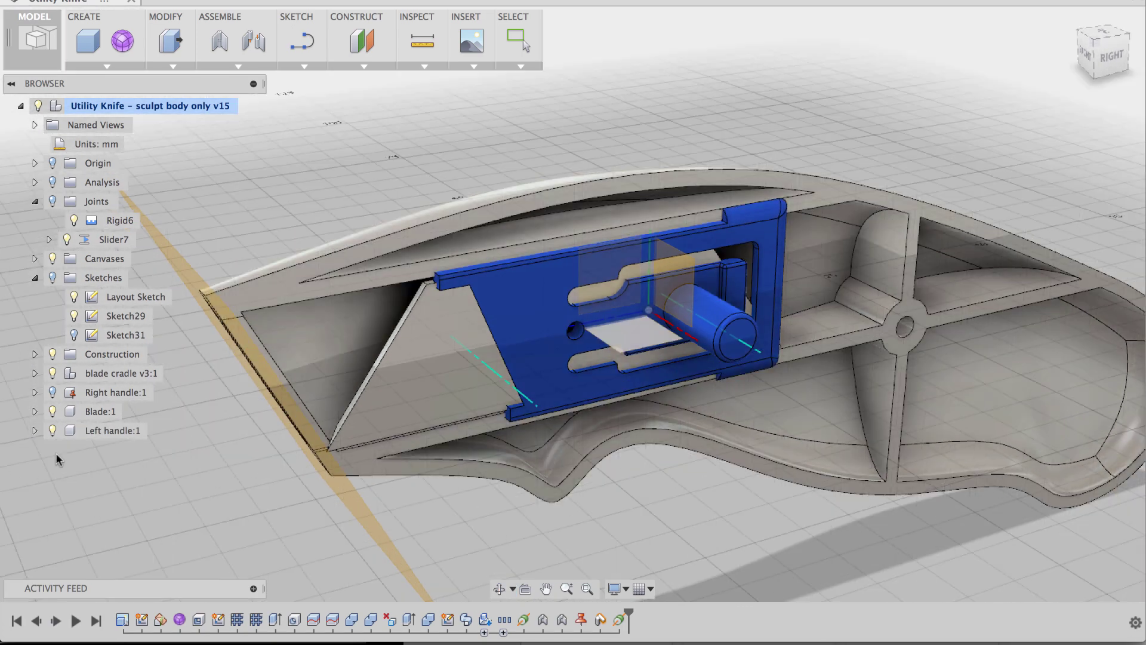
pyautogui.click(51, 429)
pyautogui.keyDown('shift'); pyautogui.moveTo(587, 210); pyautogui.dragTo(604, 187, button='middle'); pyautogui.keyUp('shift')
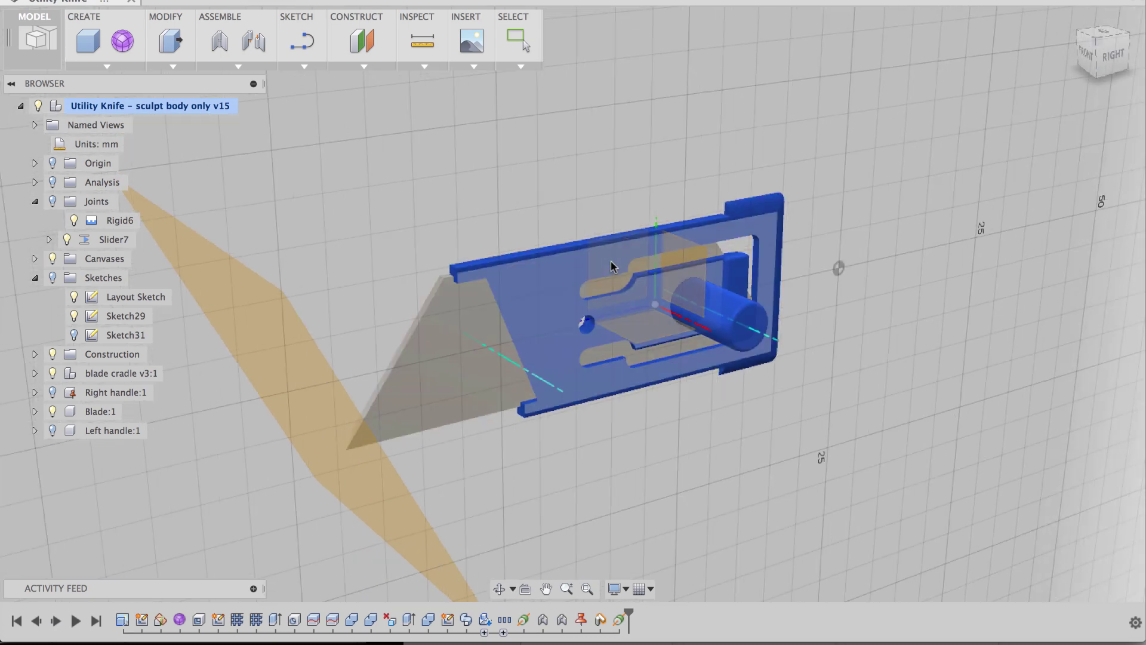
pyautogui.moveTo(611, 265)
pyautogui.keyDown('shift'); pyautogui.mouseDown(button='middle')
pyautogui.moveTo(575, 205)
pyautogui.moveTo(611, 264)
pyautogui.mouseUp(button='middle'); pyautogui.keyUp('shift')
pyautogui.scroll(5, 621, 267)
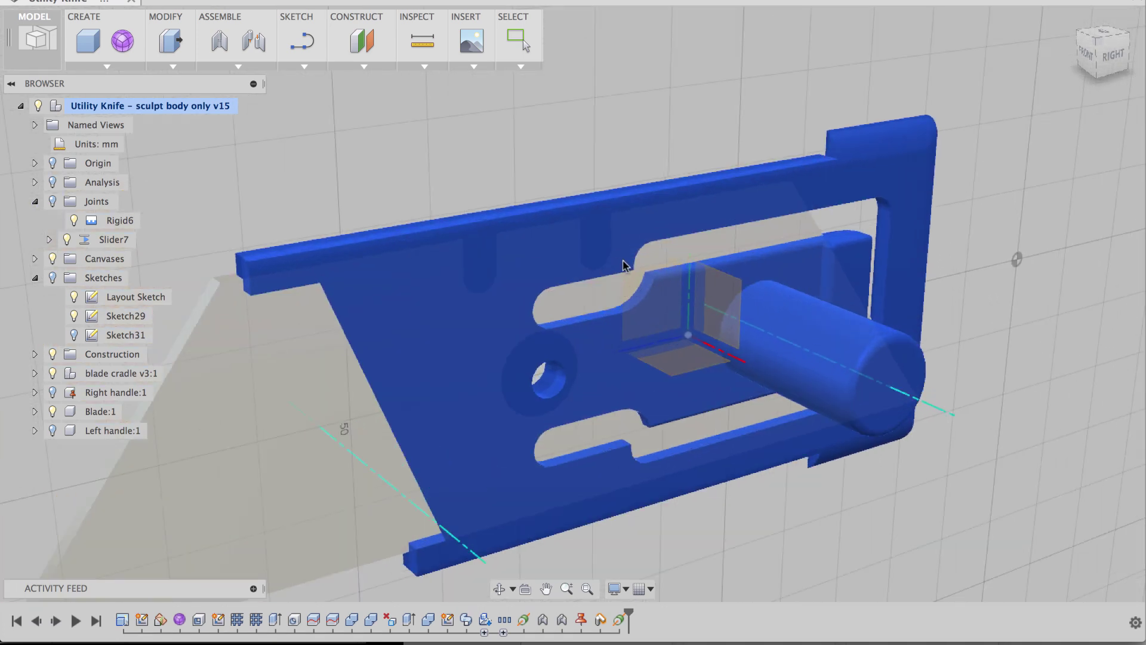
pyautogui.scroll(-8, 622, 261)
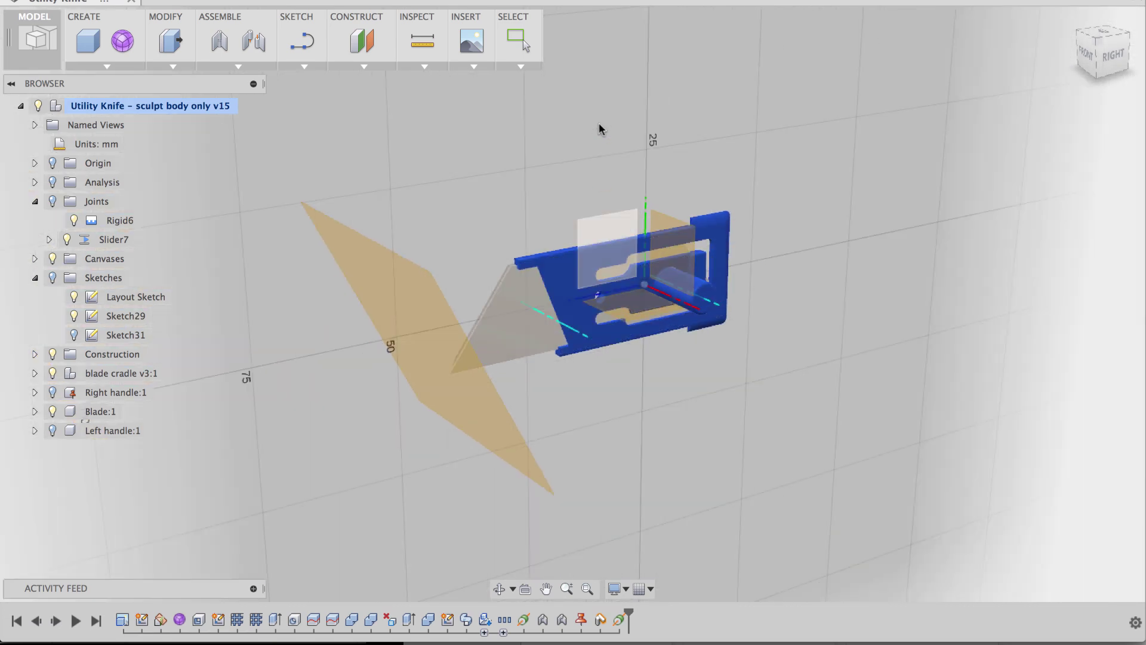
# - Start Sketch32 on the plane and project the blade's joint axis as a line through the cradle
pyautogui.press('p')
pyautogui.click(587, 227)
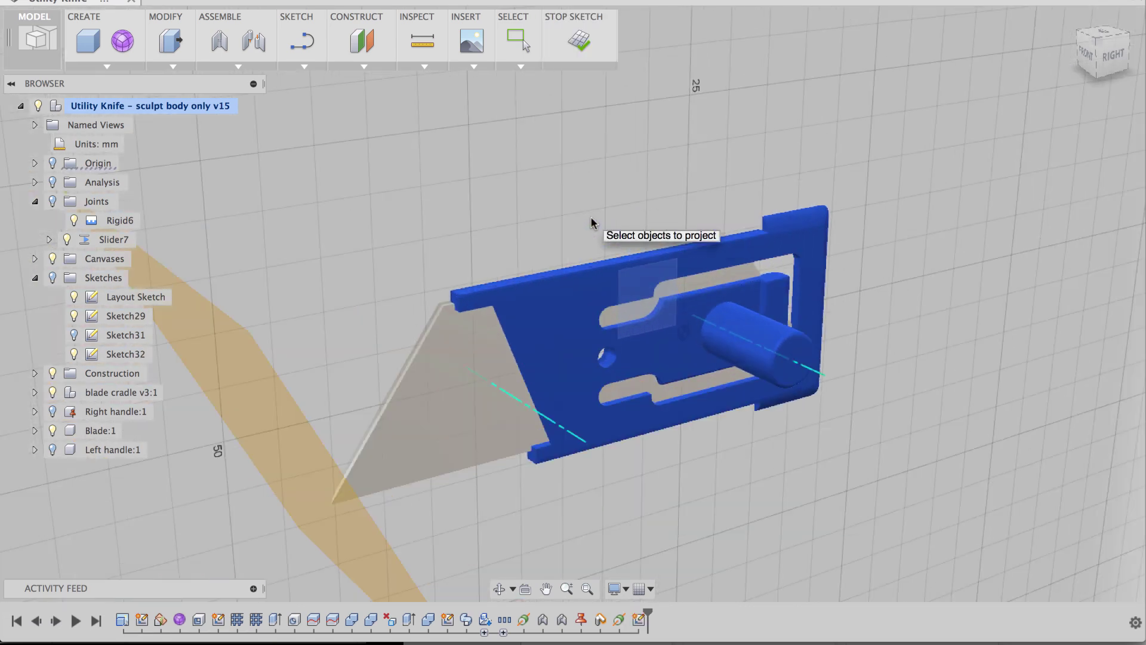
pyautogui.moveTo(591, 222); pyautogui.dragTo(603, 187, button='middle')
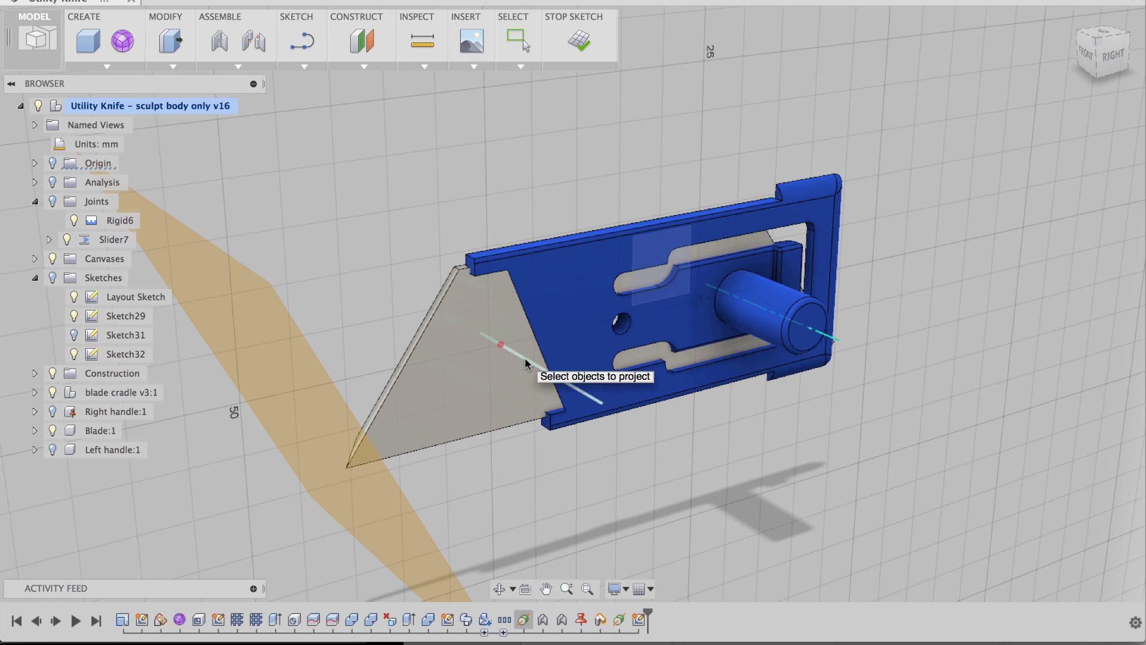
pyautogui.click(525, 363)
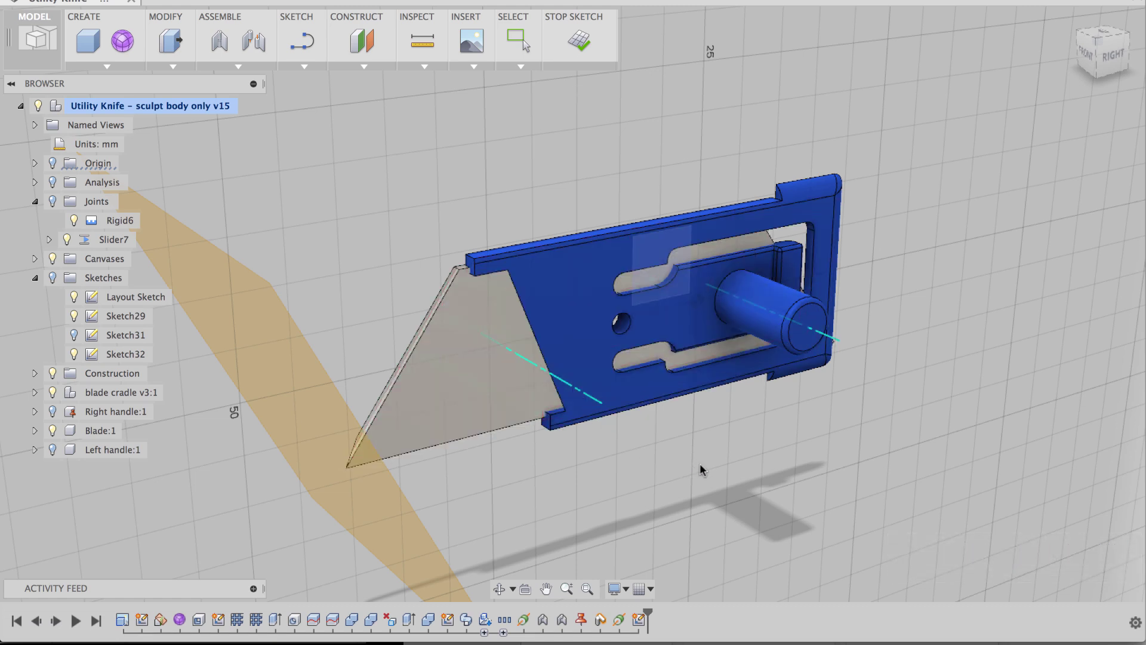
pyautogui.scroll(-3, 700, 468)
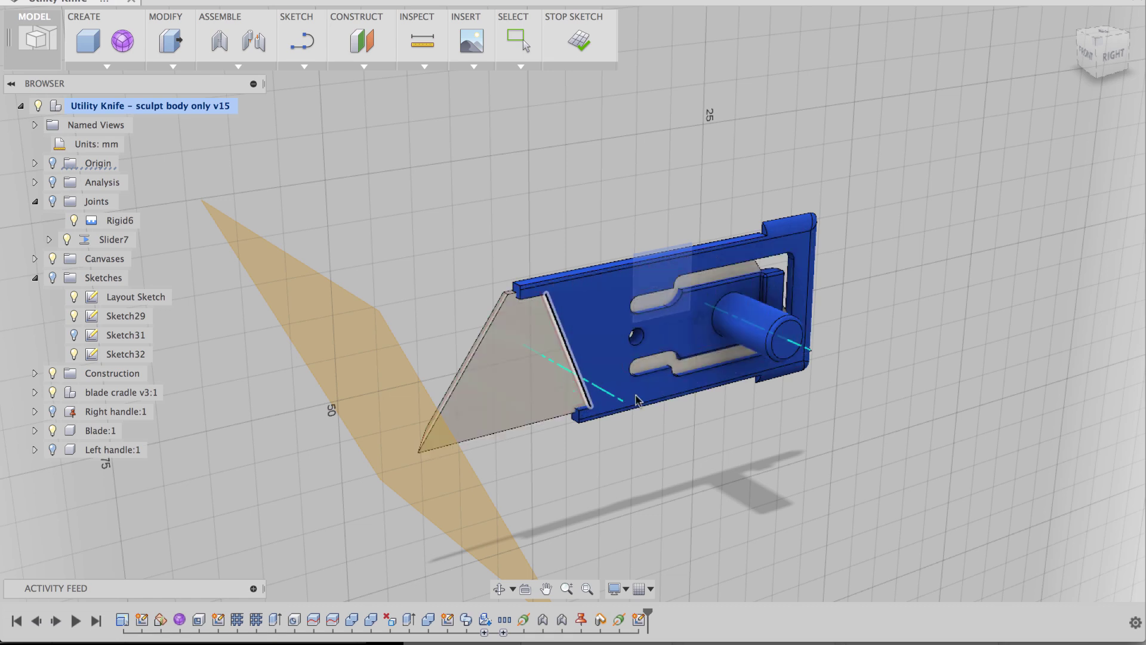
pyautogui.moveTo(688, 210); pyautogui.dragTo(486, 198, button='right')
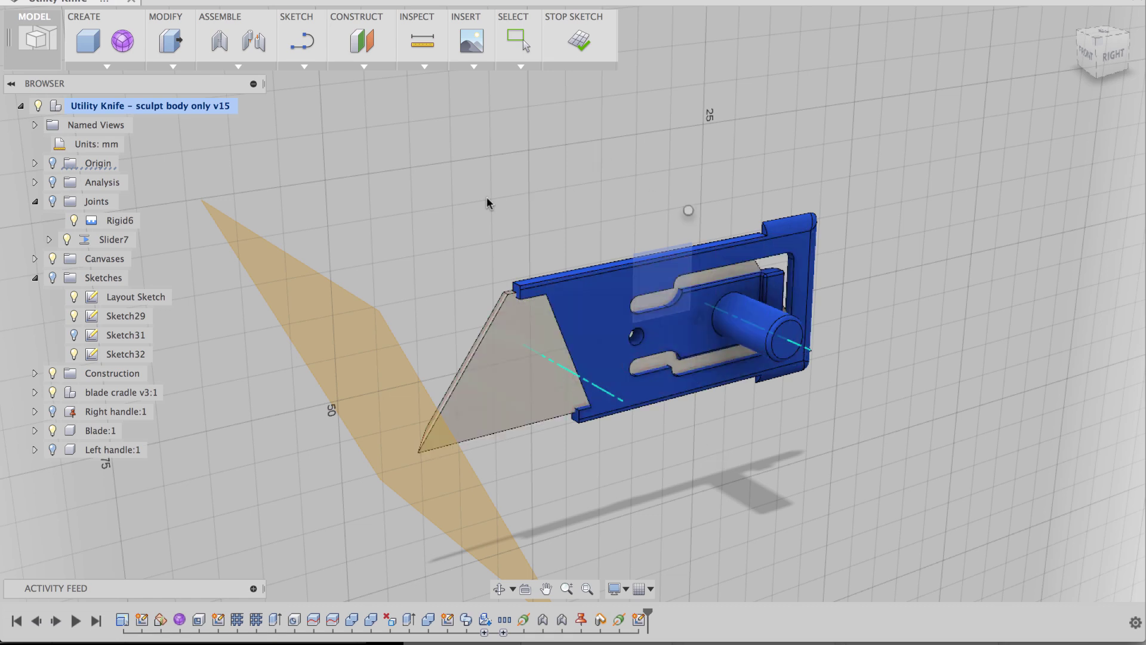
# - Finish Sketch32, then start Sketch33 on the plane with the axis line projected into it
pyautogui.click(579, 43)
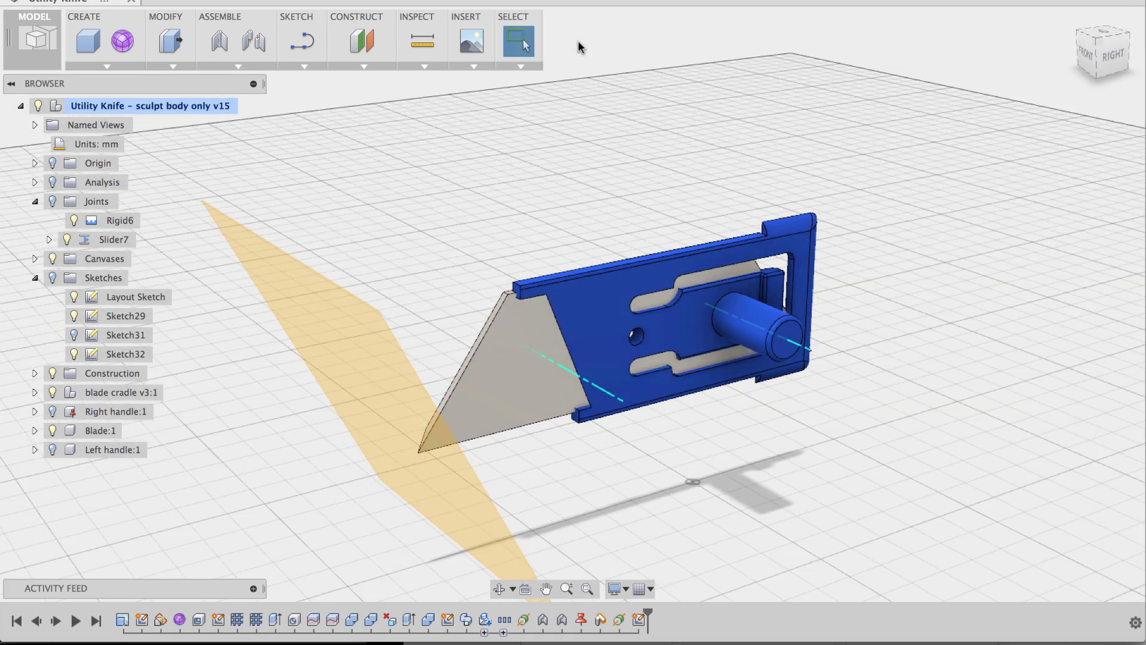
pyautogui.click(321, 65)
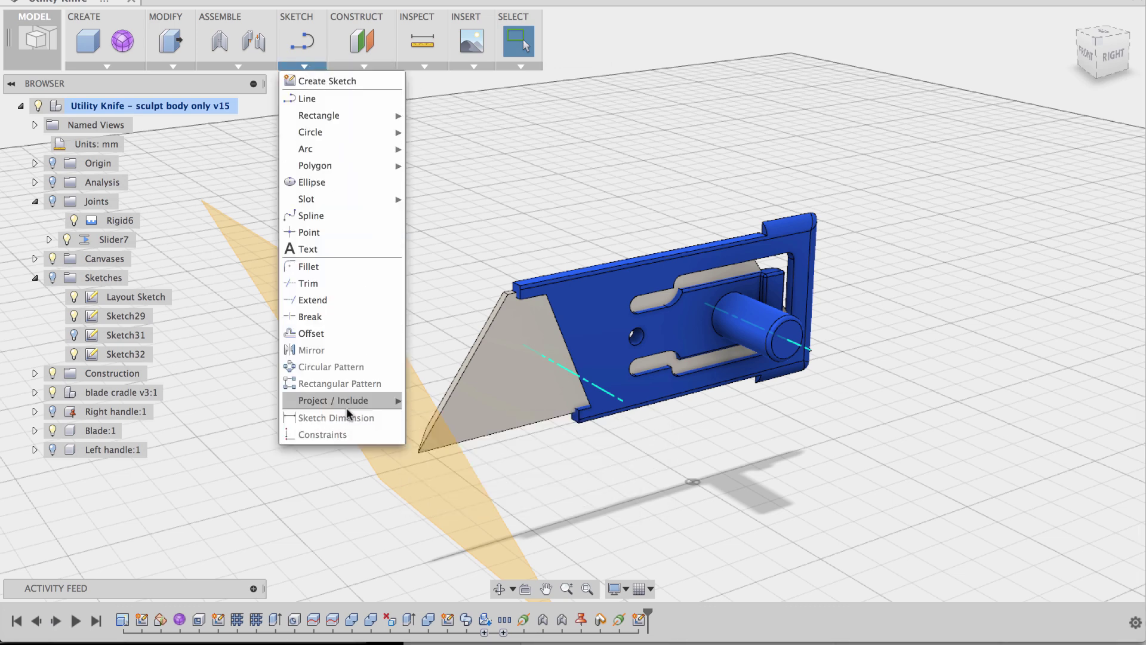
pyautogui.moveTo(359, 401)
pyautogui.click(426, 405)
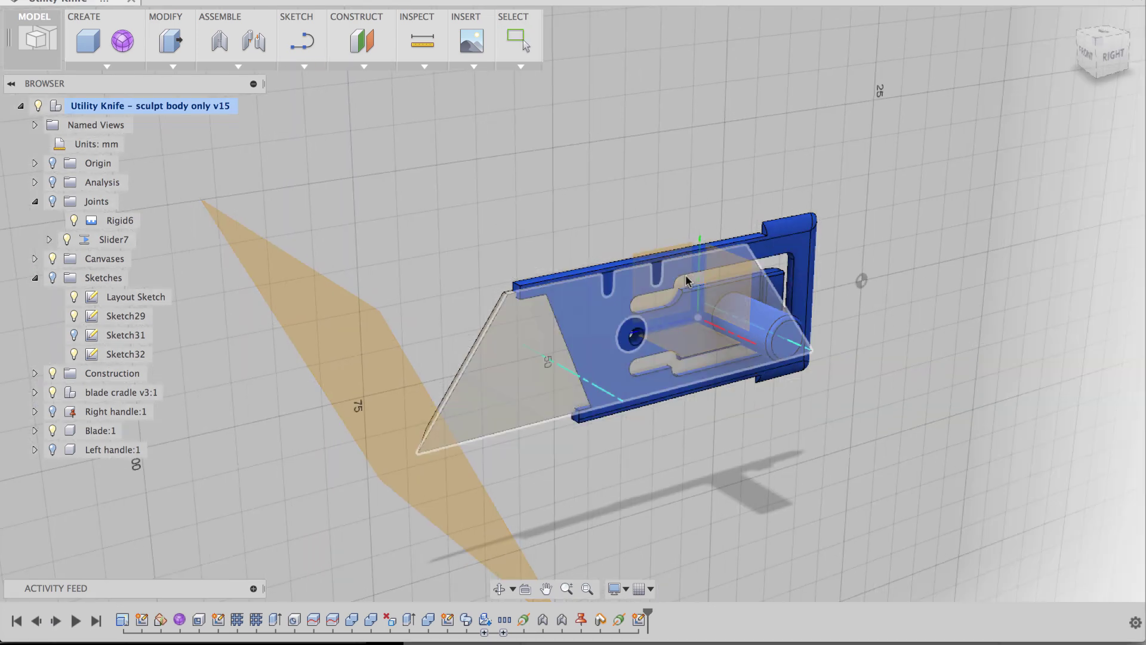
pyautogui.click(659, 250)
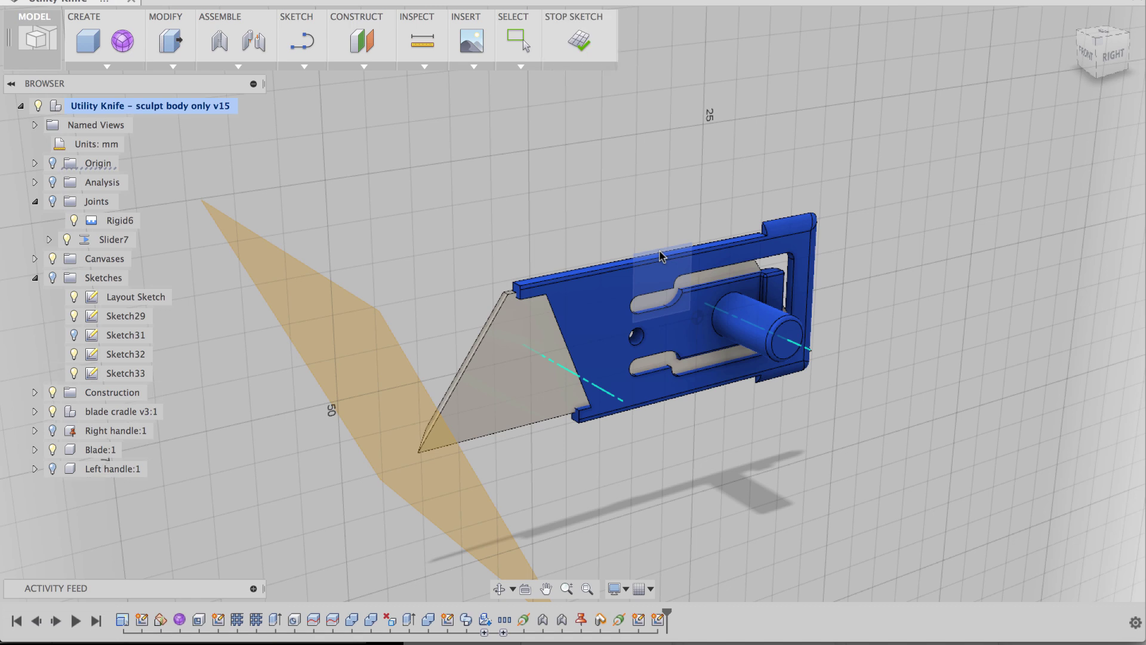
pyautogui.click(563, 365)
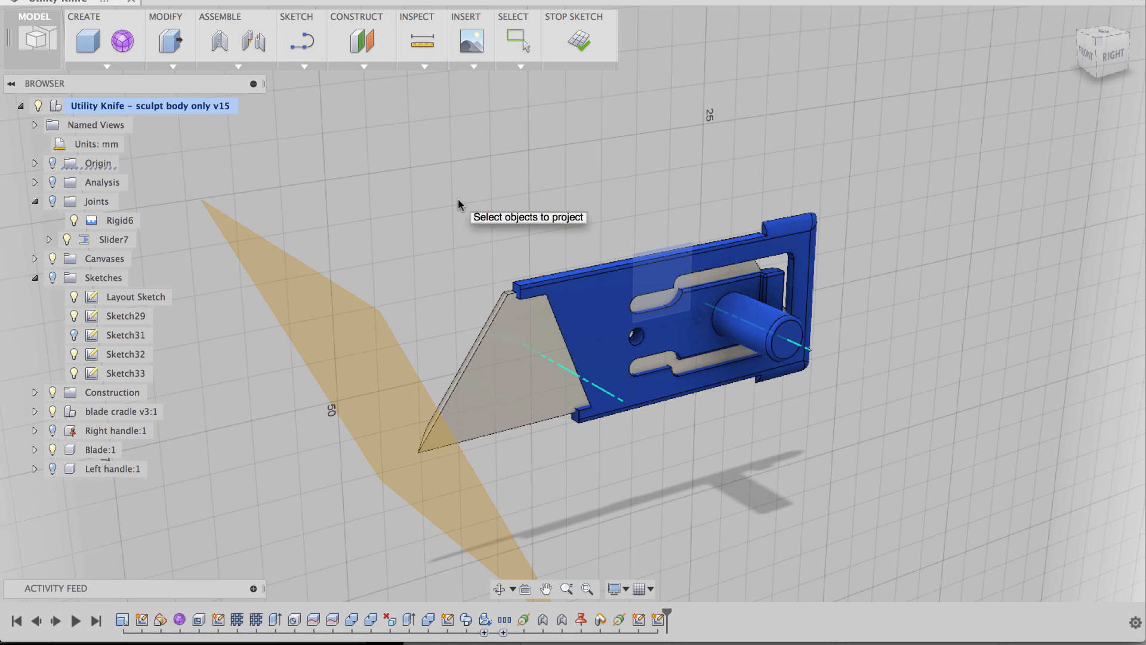
# - Turn on the Sketches folder so all sketch geometry is visible again
pyautogui.click(35, 393)
pyautogui.click(35, 392)
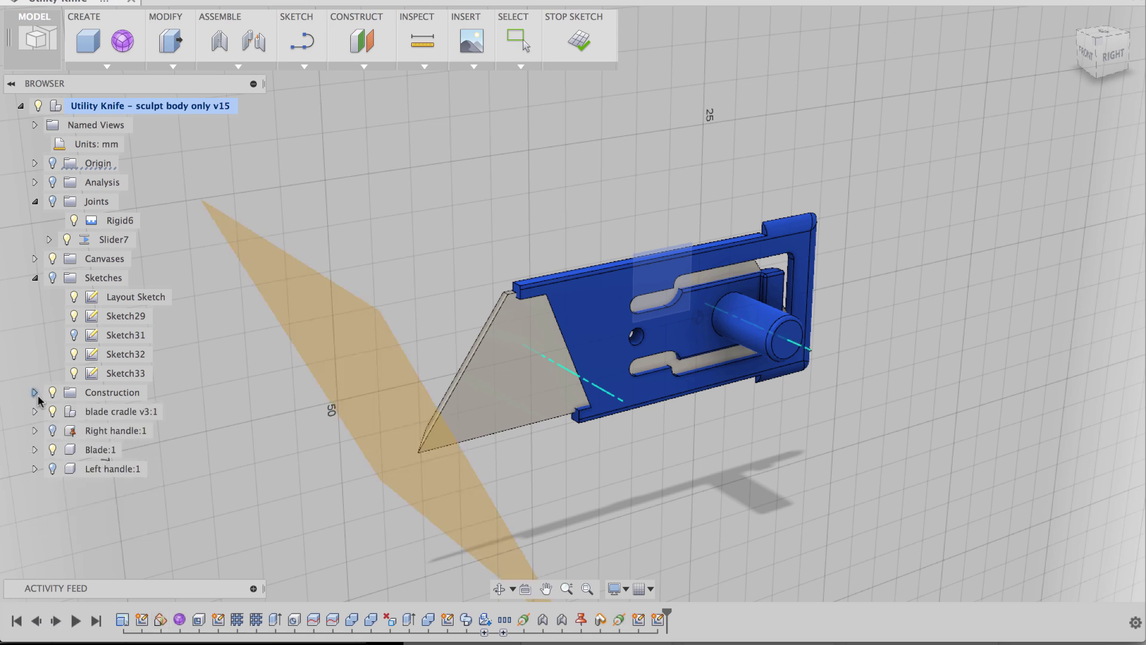
pyautogui.click(53, 278)
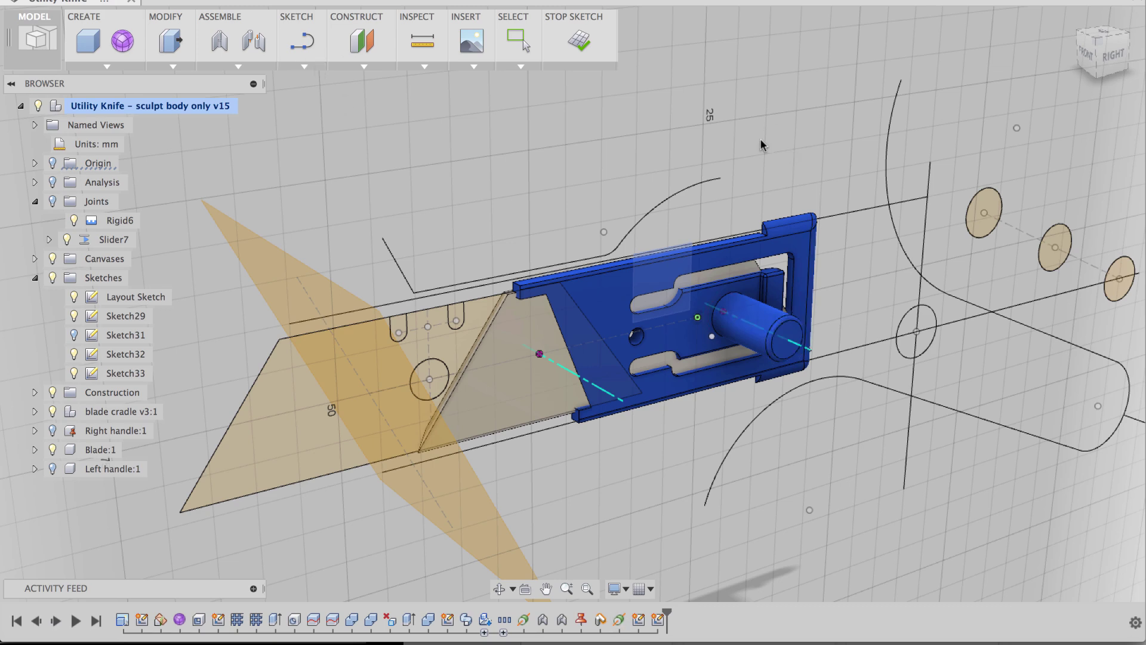
pyautogui.keyDown('shift'); pyautogui.moveTo(774, 160); pyautogui.dragTo(890, 134, button='middle'); pyautogui.keyUp('shift')
# - From a right-side view, draw a 6.2 mm diameter circle on the right sketch point
pyautogui.click(1109, 53)
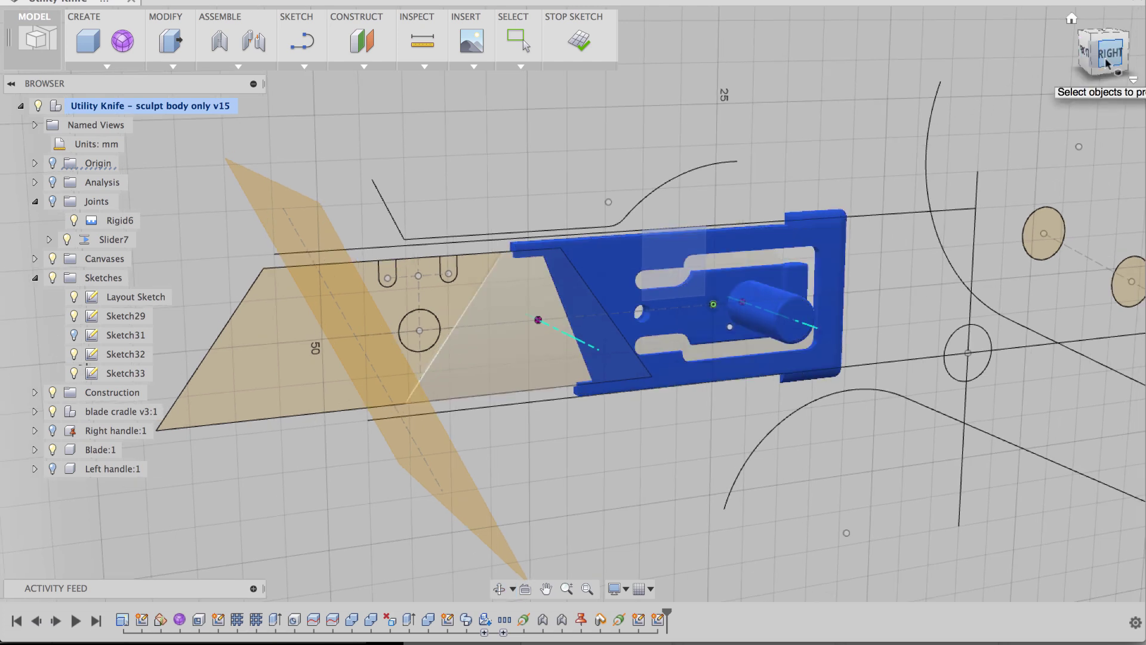
pyautogui.moveTo(539, 152); pyautogui.dragTo(563, 208, button='middle')
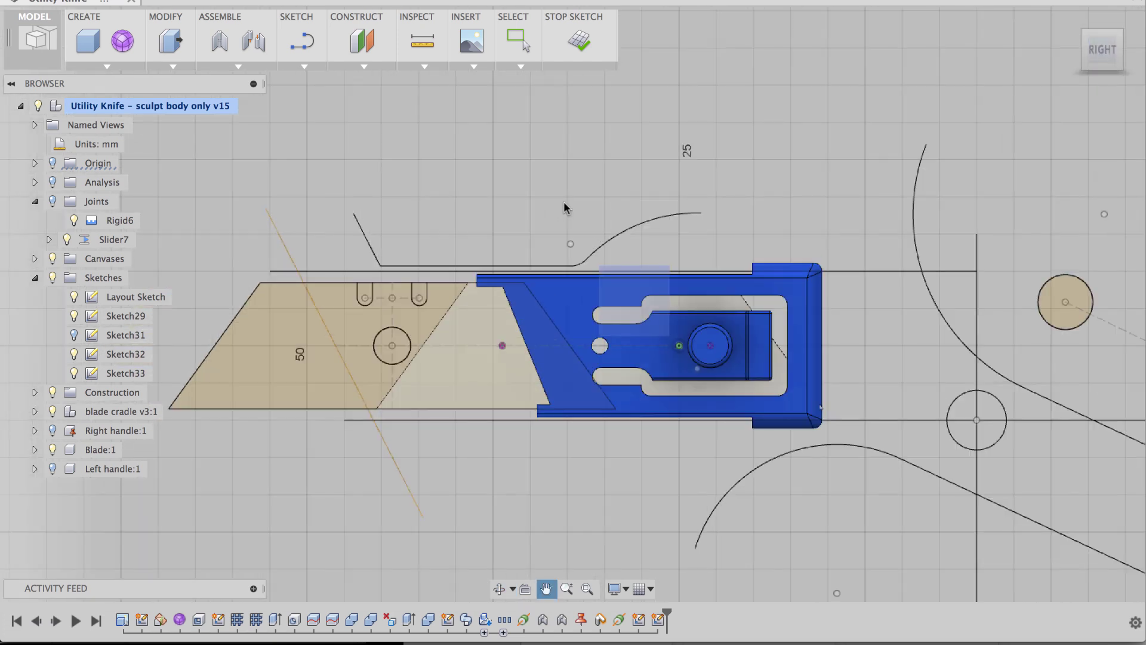
pyautogui.scroll(2, 531, 328)
pyautogui.scroll(2, 535, 181)
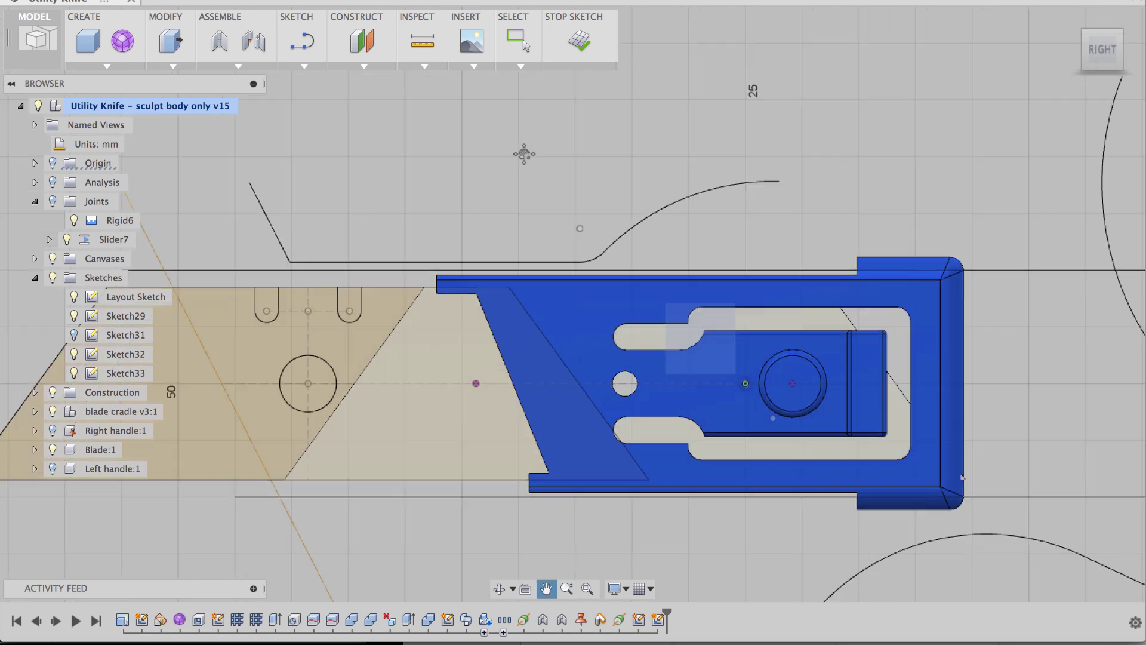
pyautogui.moveTo(524, 153); pyautogui.dragTo(494, 120, button='middle')
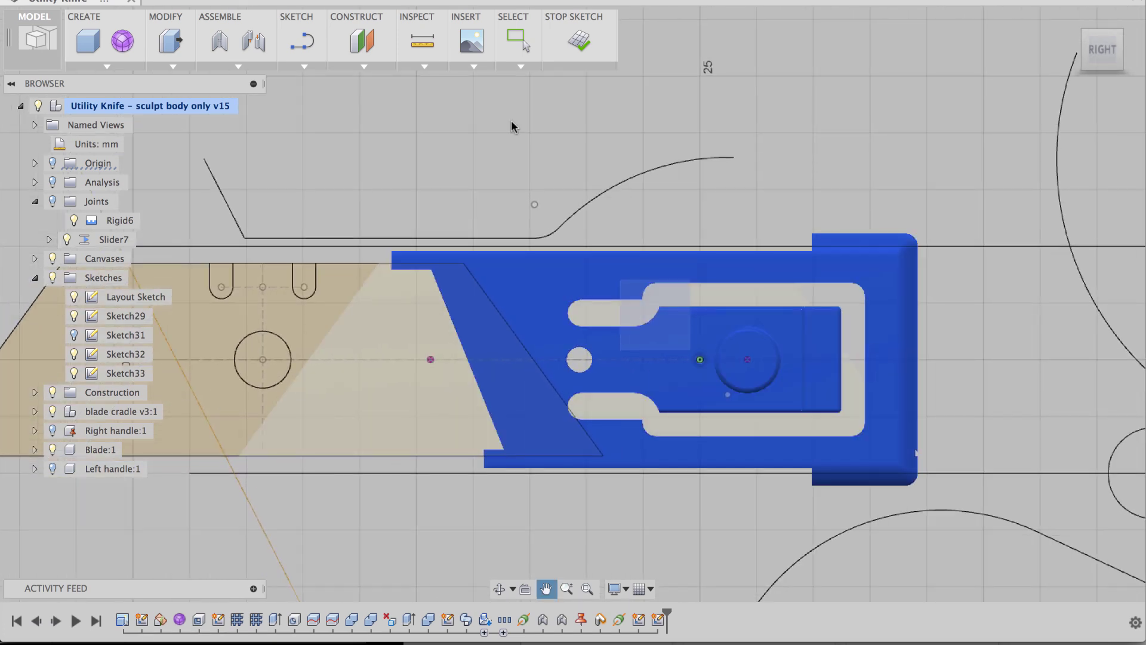
pyautogui.click(299, 66)
pyautogui.moveTo(349, 131)
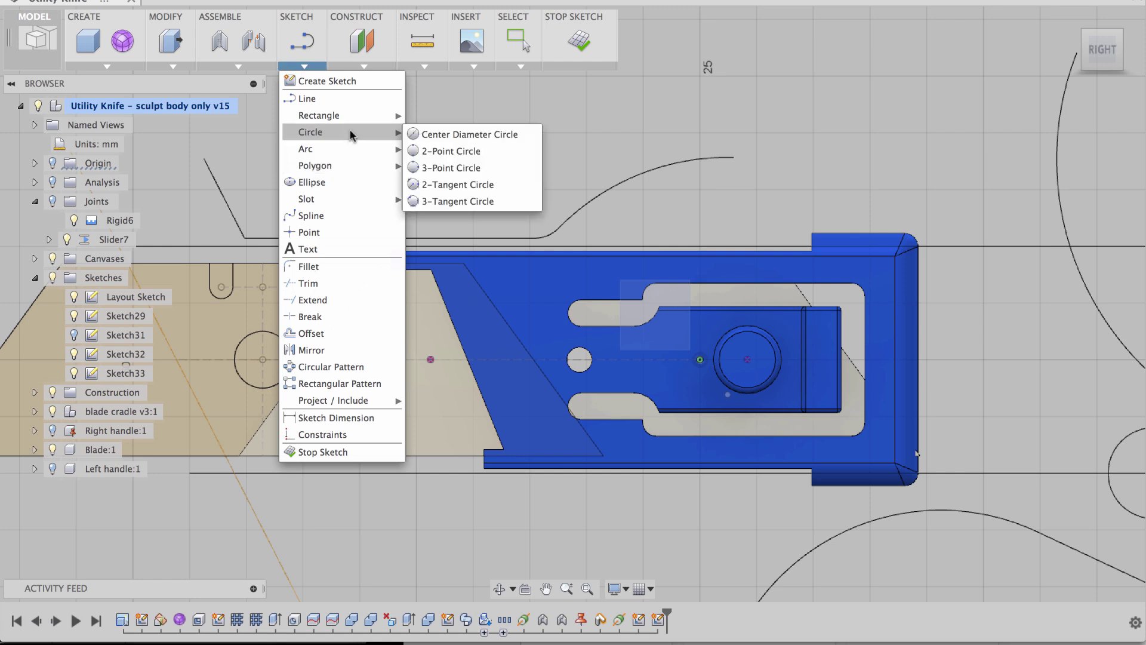
pyautogui.click(469, 135)
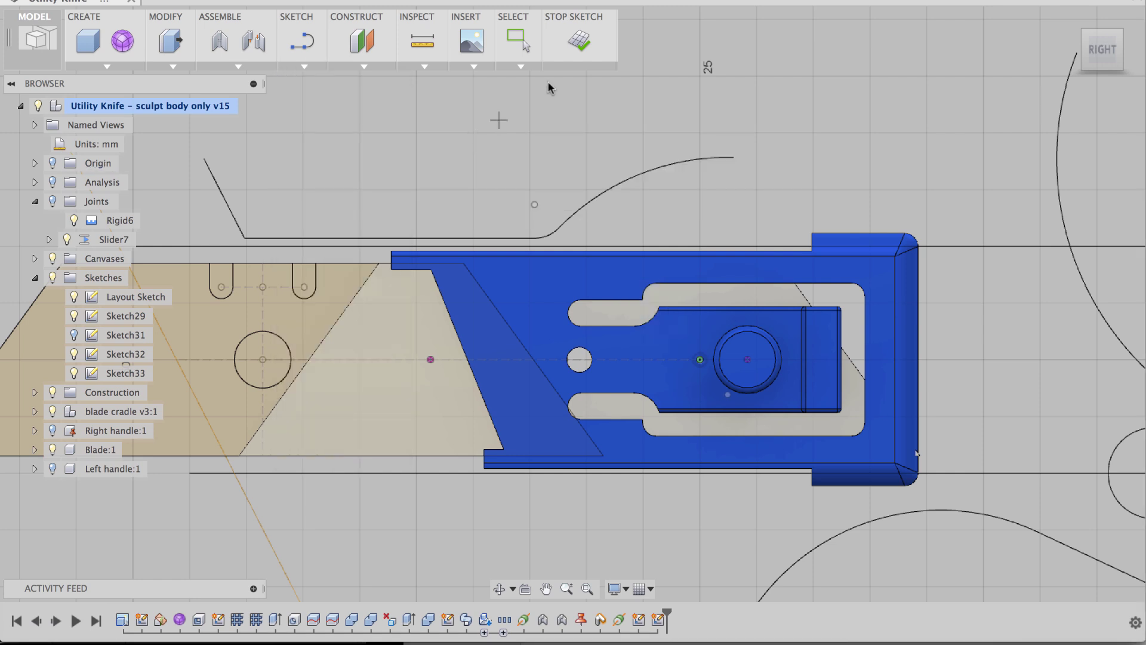
pyautogui.click(747, 359)
pyautogui.scroll(3, 782, 364)
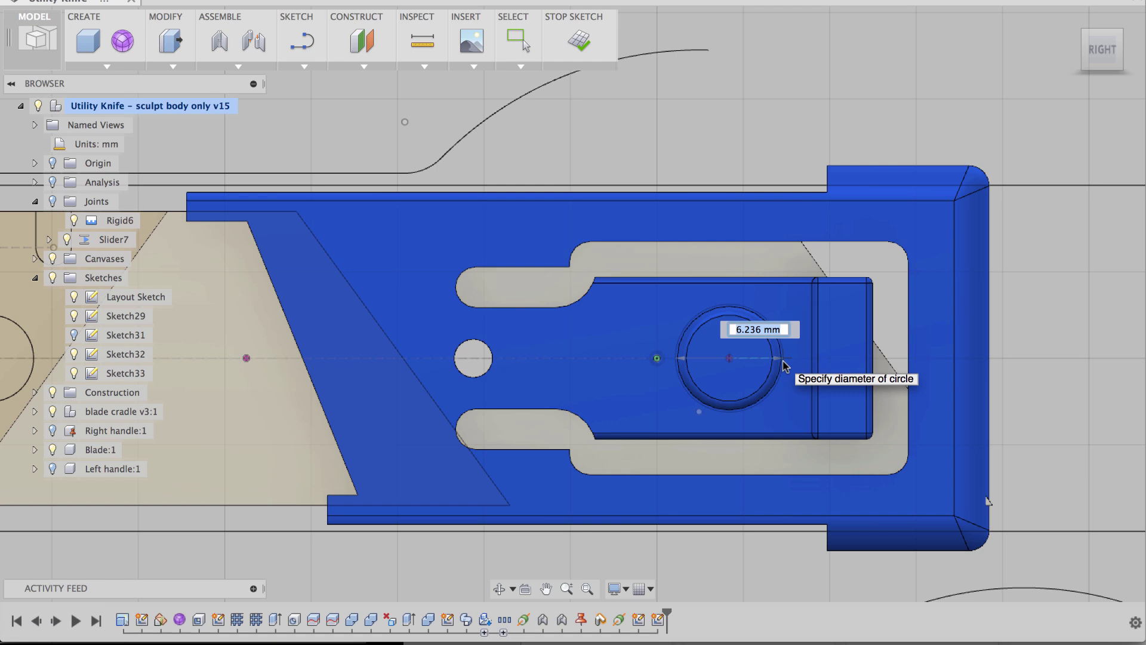
pyautogui.write('6.2')
pyautogui.press('Tab')
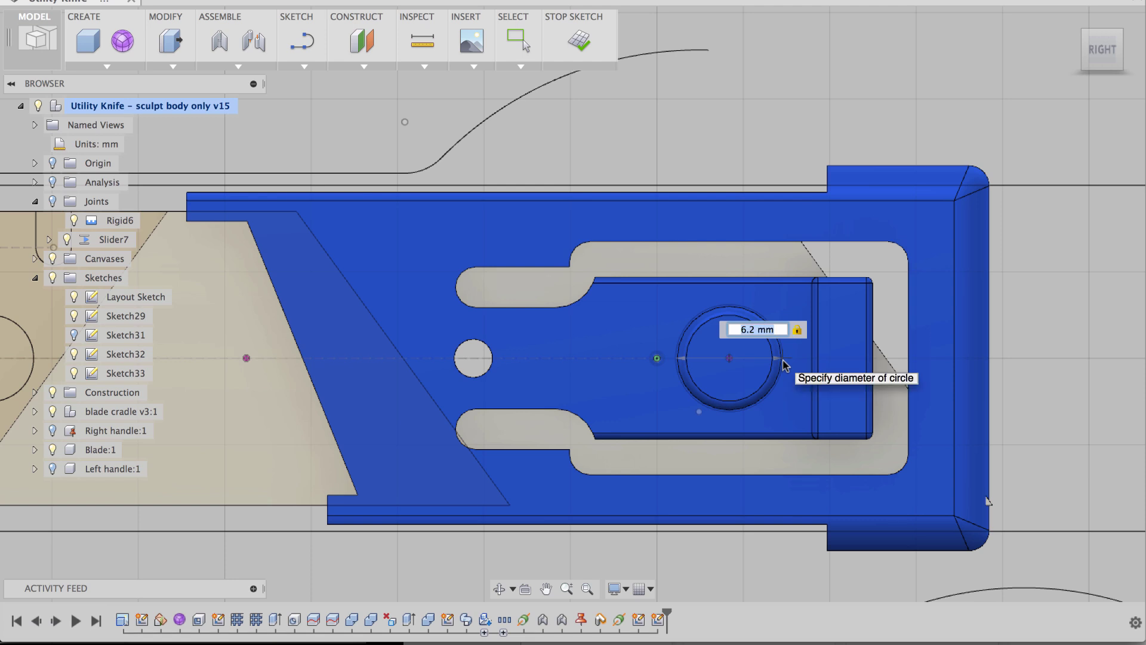
pyautogui.press('Return')
pyautogui.press('Escape')
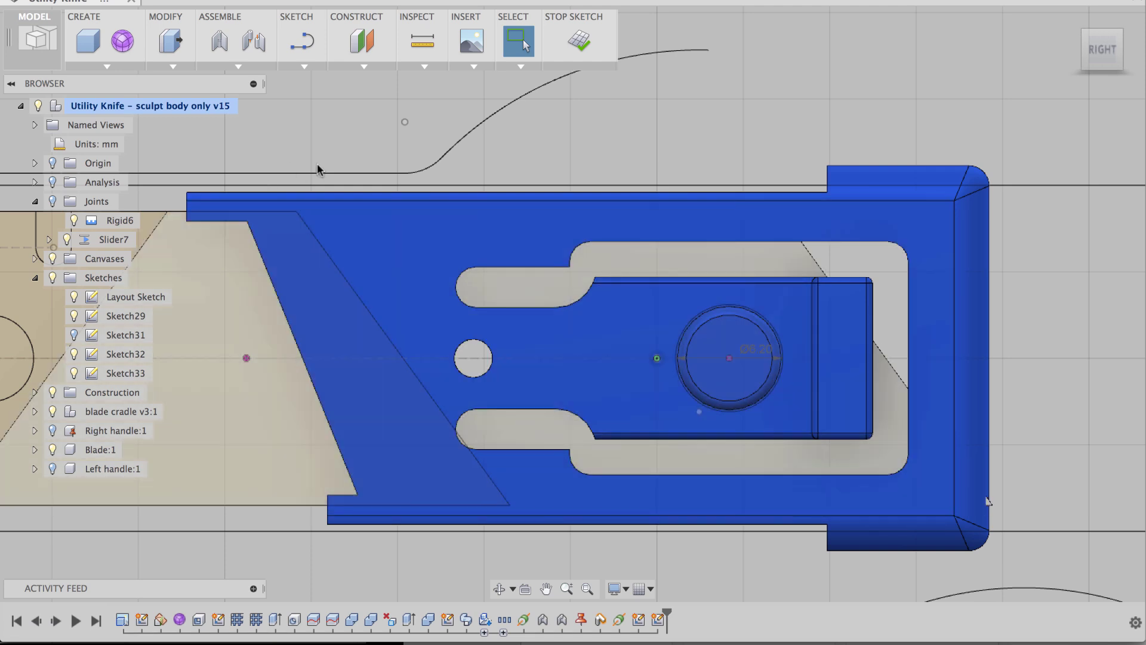
# - Draw a second 6.2 mm diameter circle on the left sketch point
pyautogui.rightClick(317, 170)
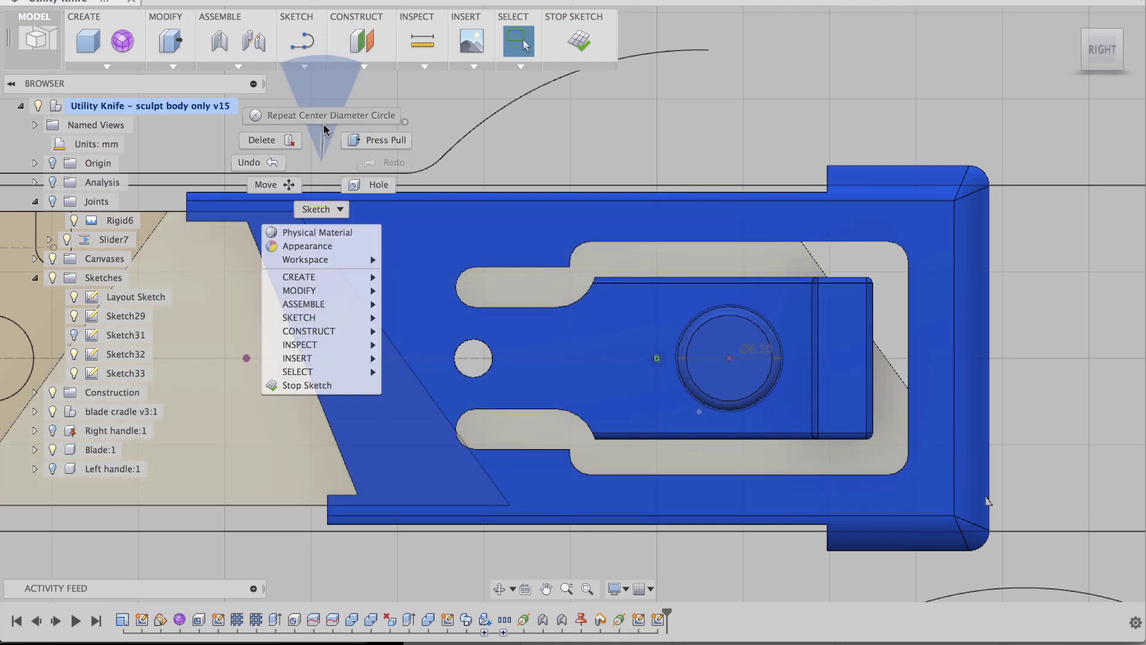
pyautogui.press('Escape')
pyautogui.press('c')
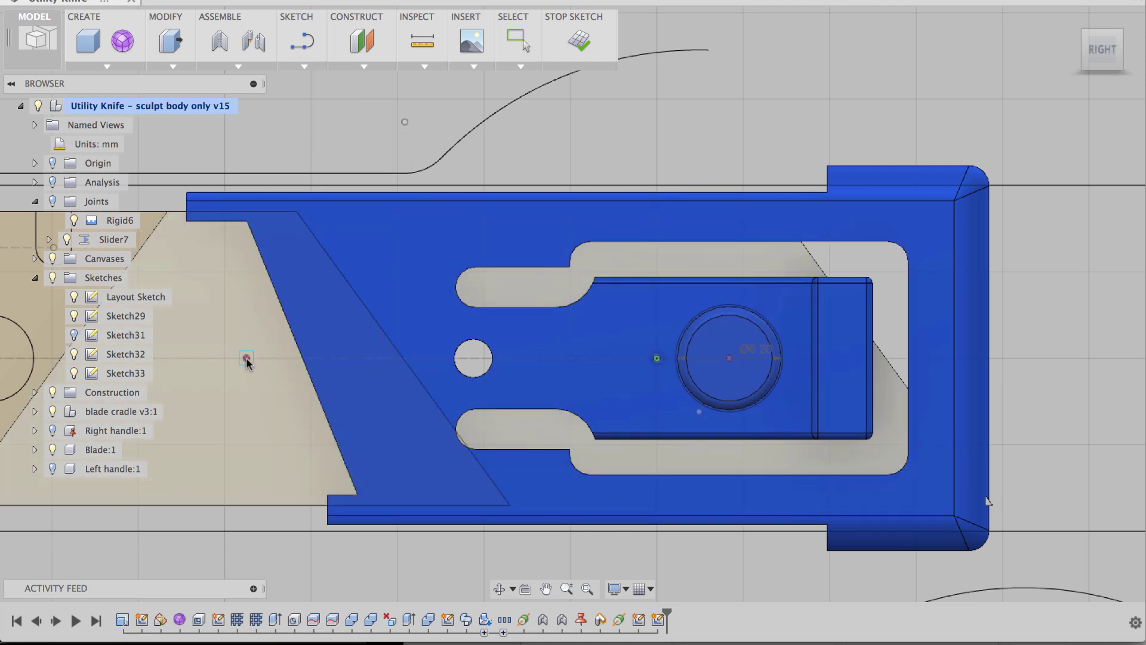
pyautogui.click(246, 357)
pyautogui.write('6.2')
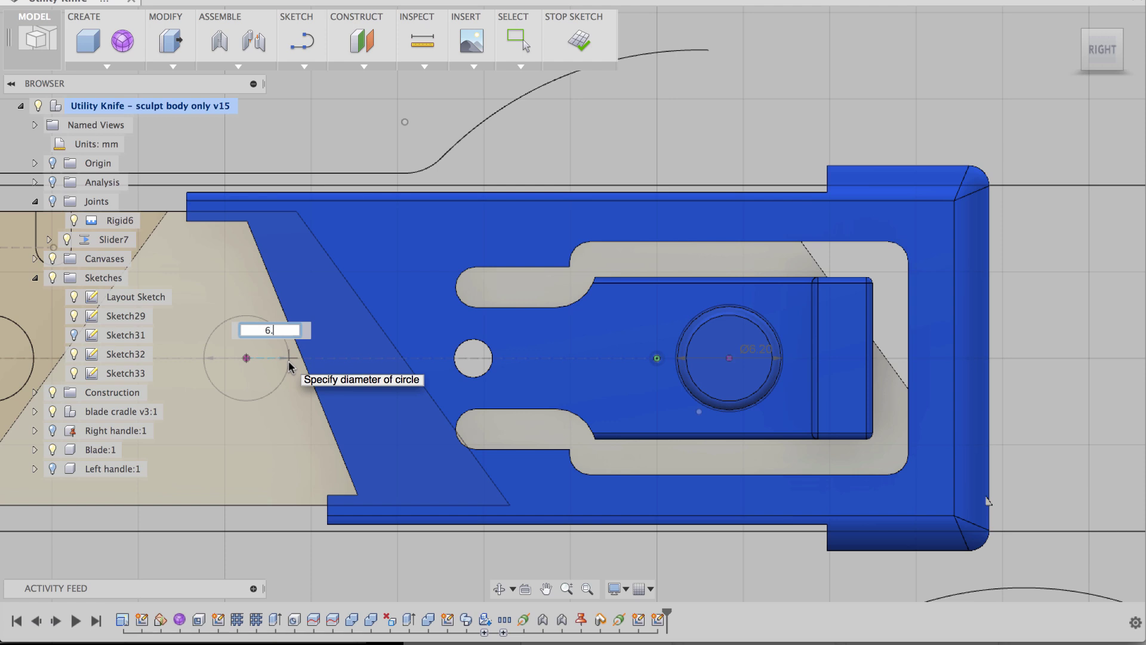
pyautogui.press('Return')
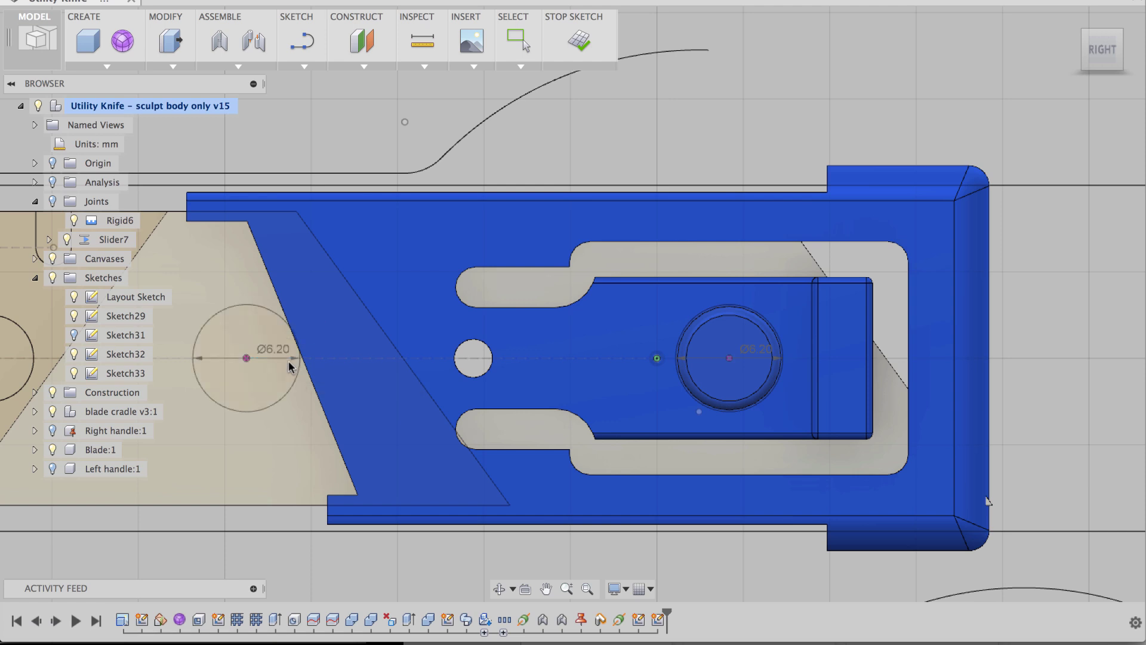
pyautogui.press('Escape')
pyautogui.scroll(-1, 616, 121)
pyautogui.scroll(-1, 616, 122)
pyautogui.moveTo(615, 121); pyautogui.dragTo(693, 136, button='middle')
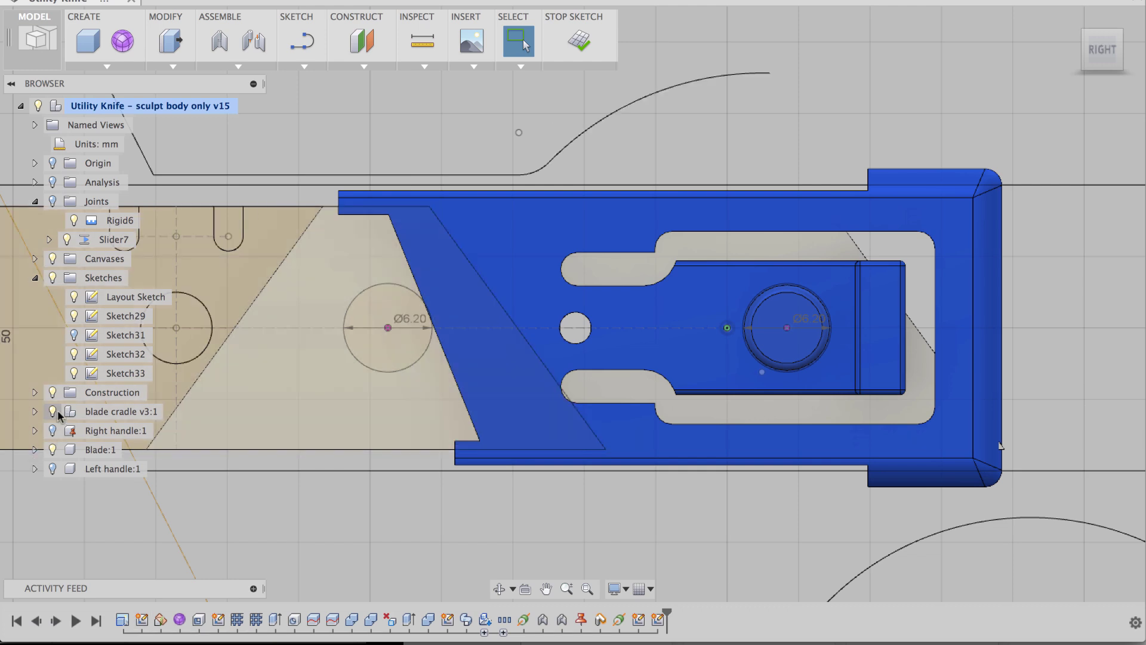
# - Hide the blade cradle, then draw lines joining the circles' tops and their bottoms
pyautogui.click(53, 411)
pyautogui.click(52, 410)
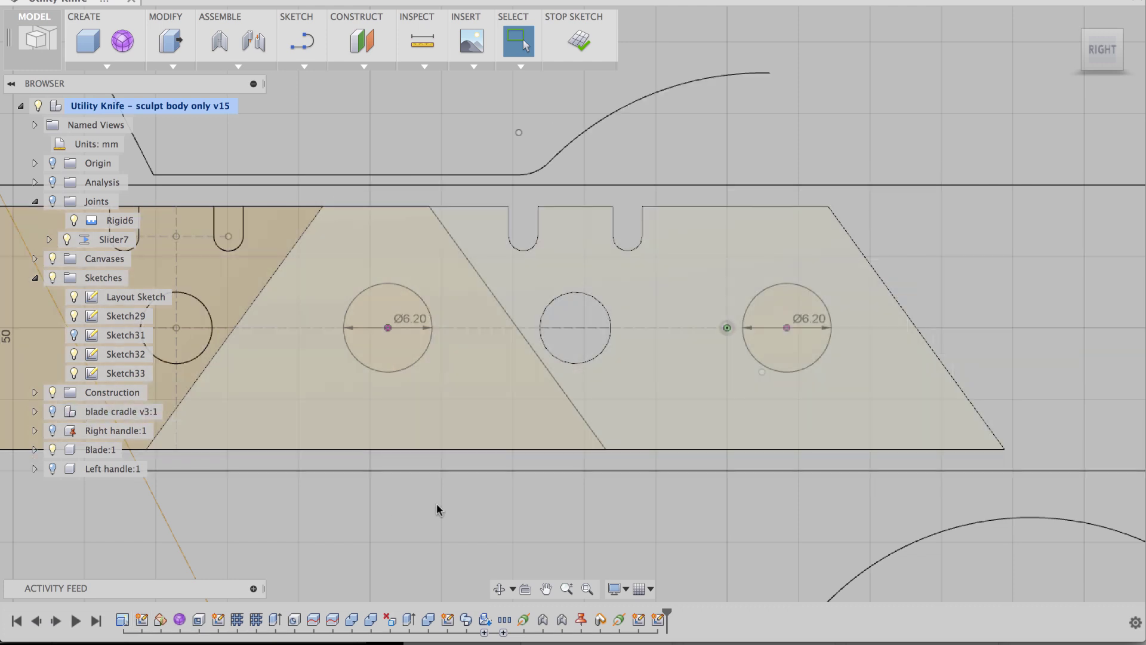
pyautogui.click(304, 48)
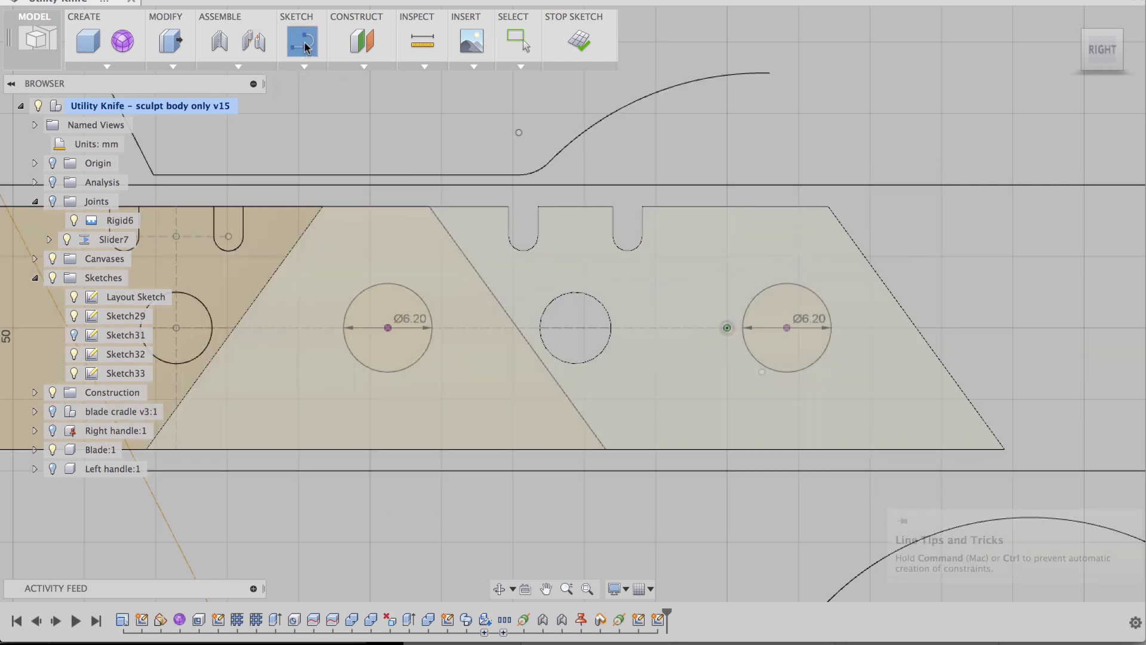
pyautogui.click(387, 283)
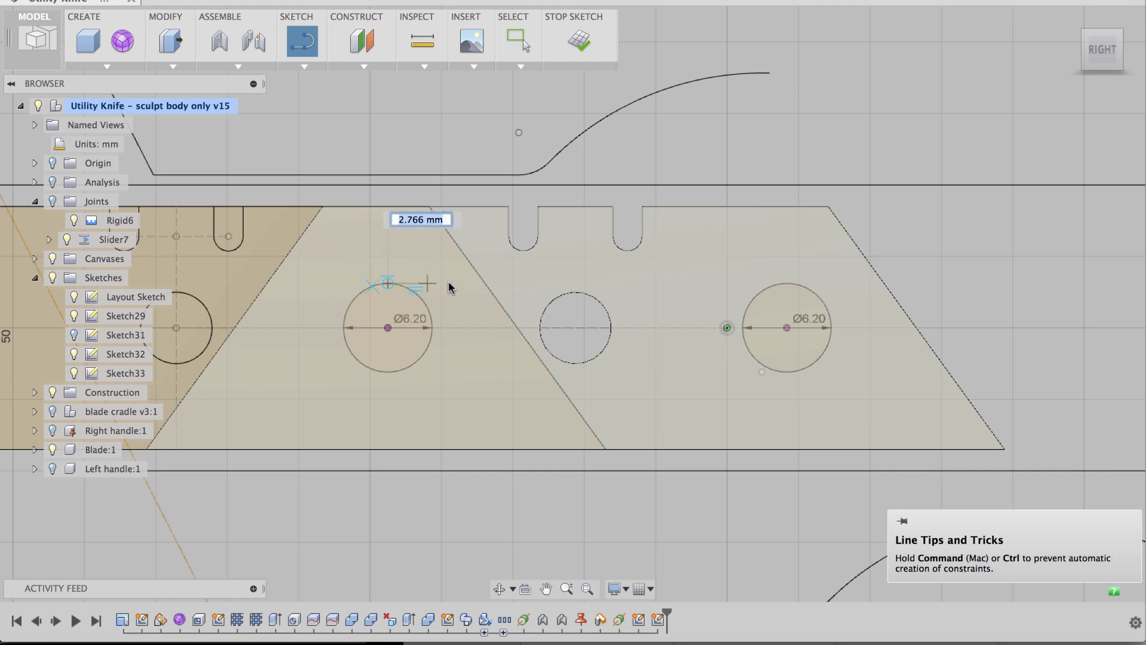
pyautogui.doubleClick(774, 284)
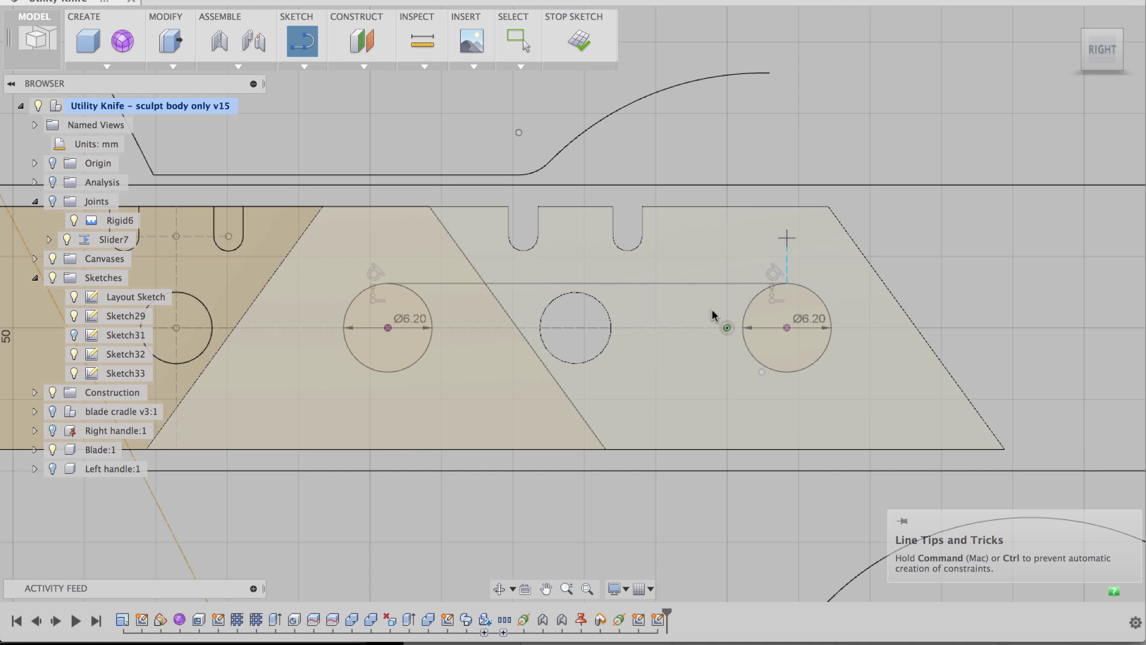
pyautogui.click(787, 372)
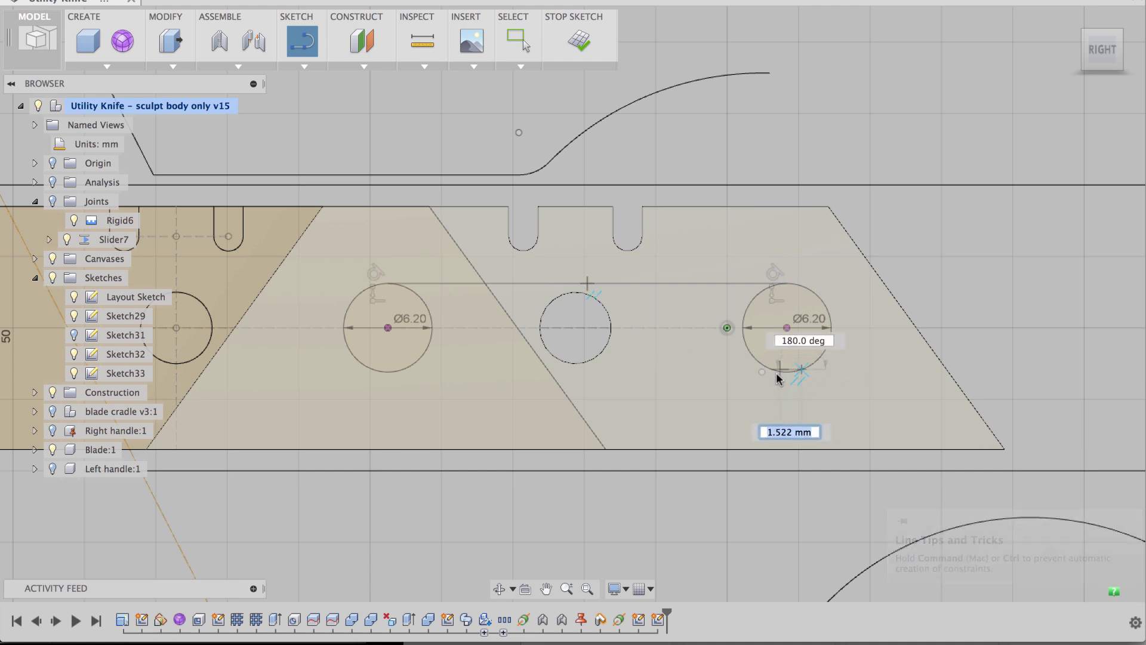
pyautogui.doubleClick(389, 372)
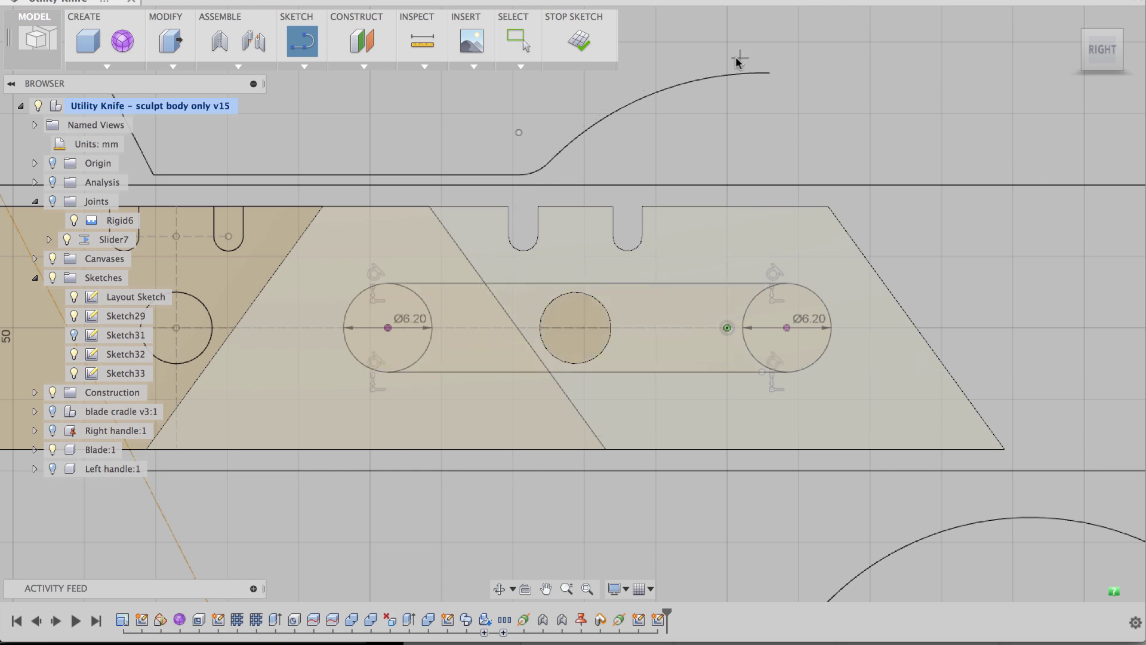
pyautogui.scroll(-1, 835, 102)
pyautogui.scroll(-1, 834, 102)
pyautogui.moveTo(832, 104)
pyautogui.keyDown('shift'); pyautogui.mouseDown(button='middle')
pyautogui.moveTo(990, 105)
pyautogui.moveTo(830, 123)
pyautogui.moveTo(539, 120)
pyautogui.moveTo(550, 130)
pyautogui.mouseUp(button='middle'); pyautogui.keyUp('shift')
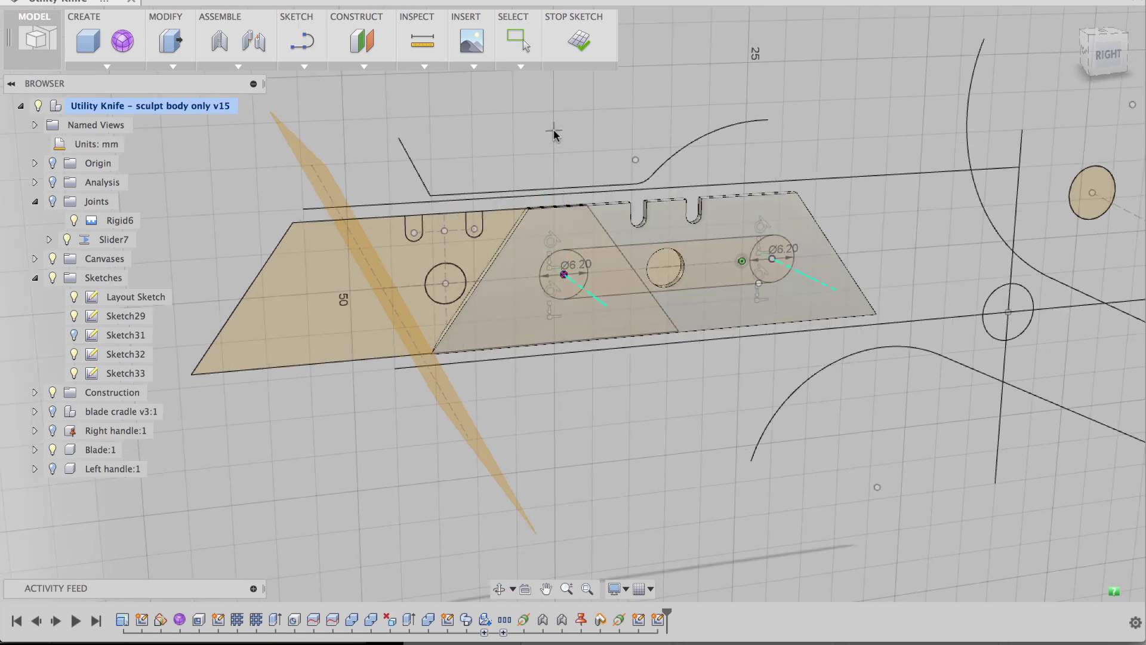
# - Stop the slot sketch, show Right handle:1 and hide Blade:1 to expose the slot outline
pyautogui.click(583, 46)
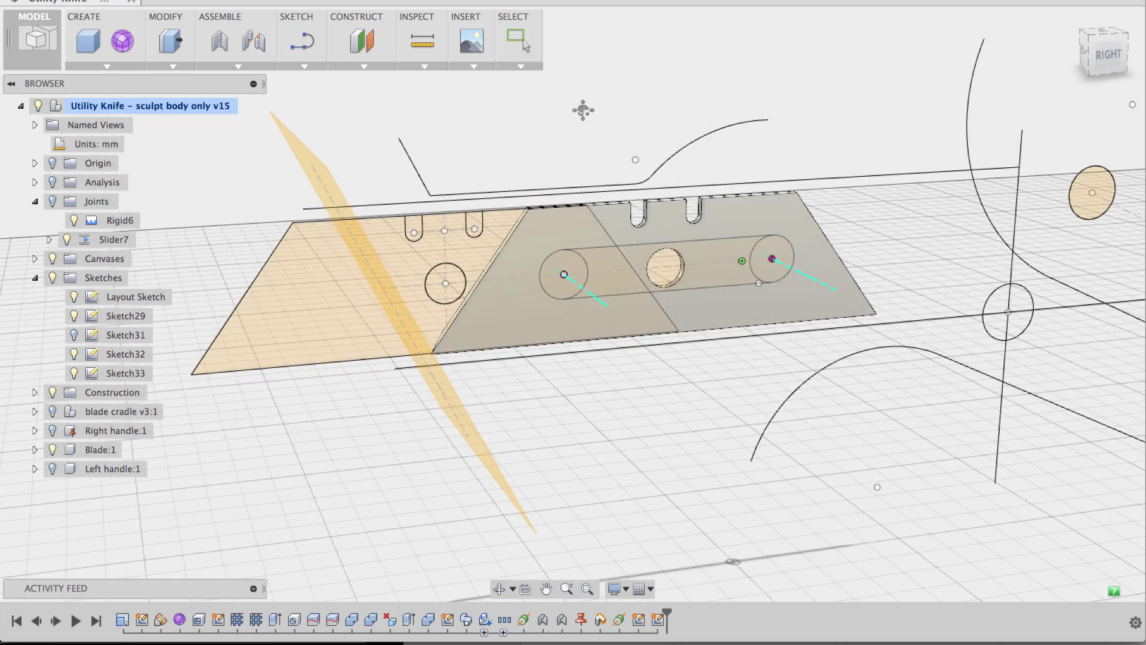
pyautogui.click(52, 432)
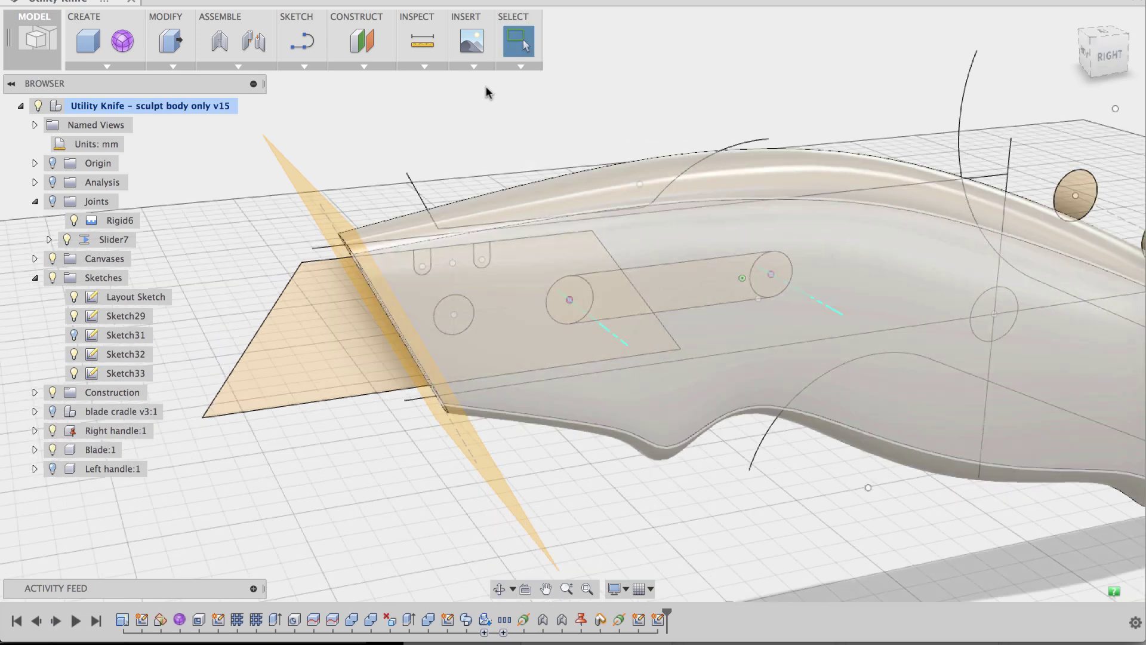
pyautogui.keyDown('shift'); pyautogui.moveTo(486, 90); pyautogui.dragTo(647, 136, button='middle'); pyautogui.keyUp('shift')
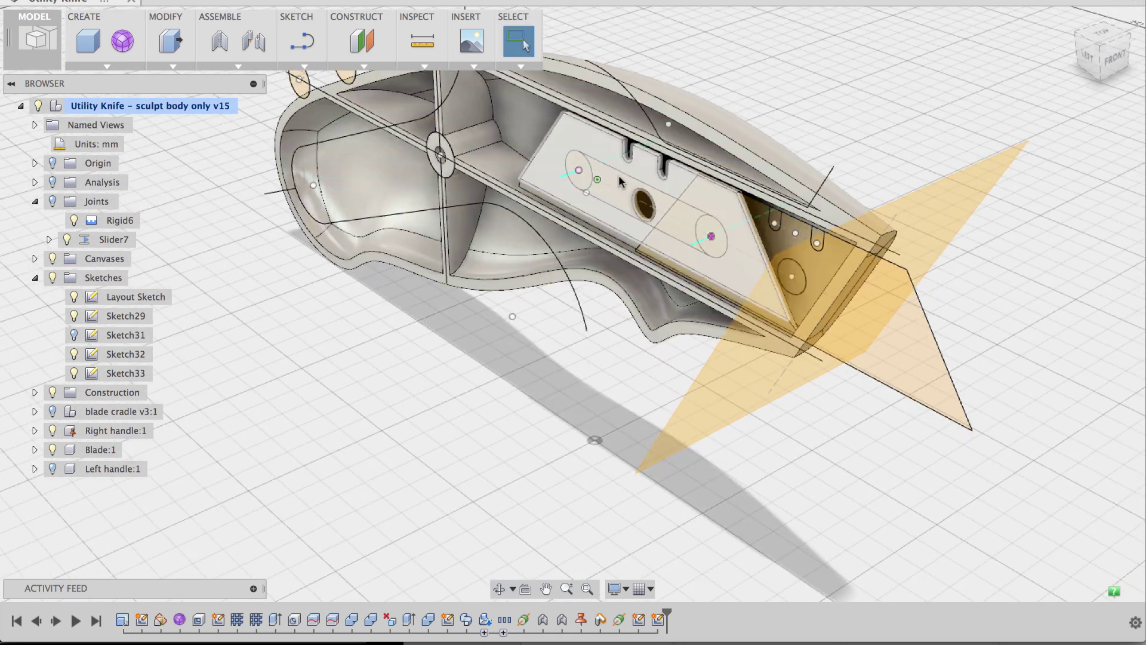
pyautogui.click(52, 451)
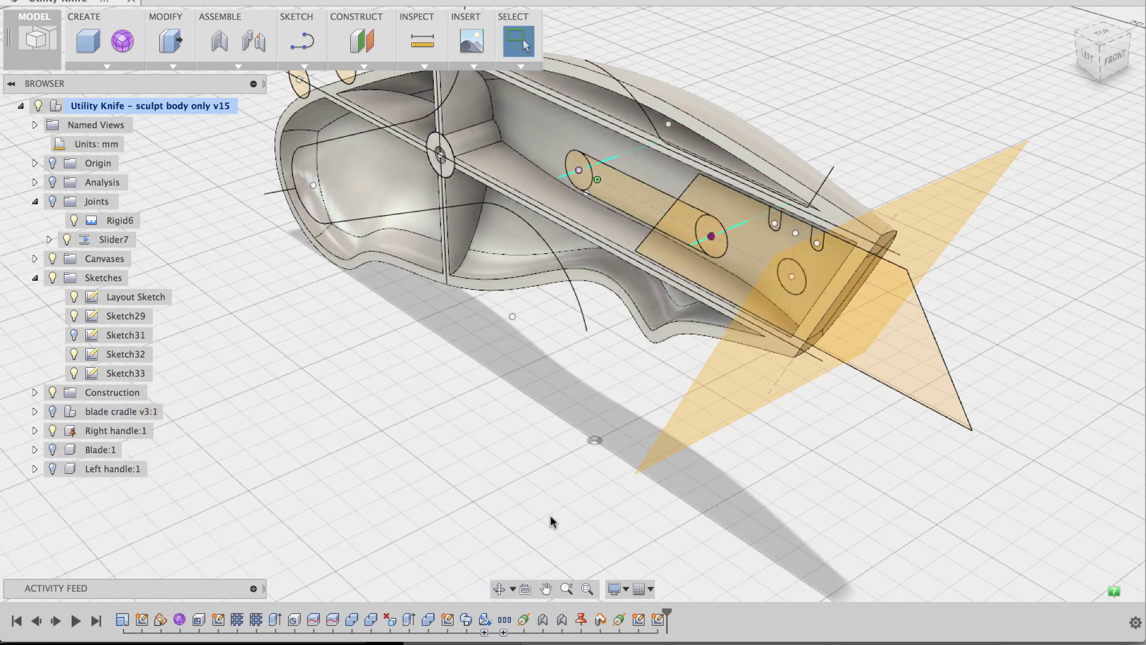
pyautogui.scroll(2, 606, 376)
pyautogui.moveTo(595, 417); pyautogui.dragTo(589, 351, button='middle')
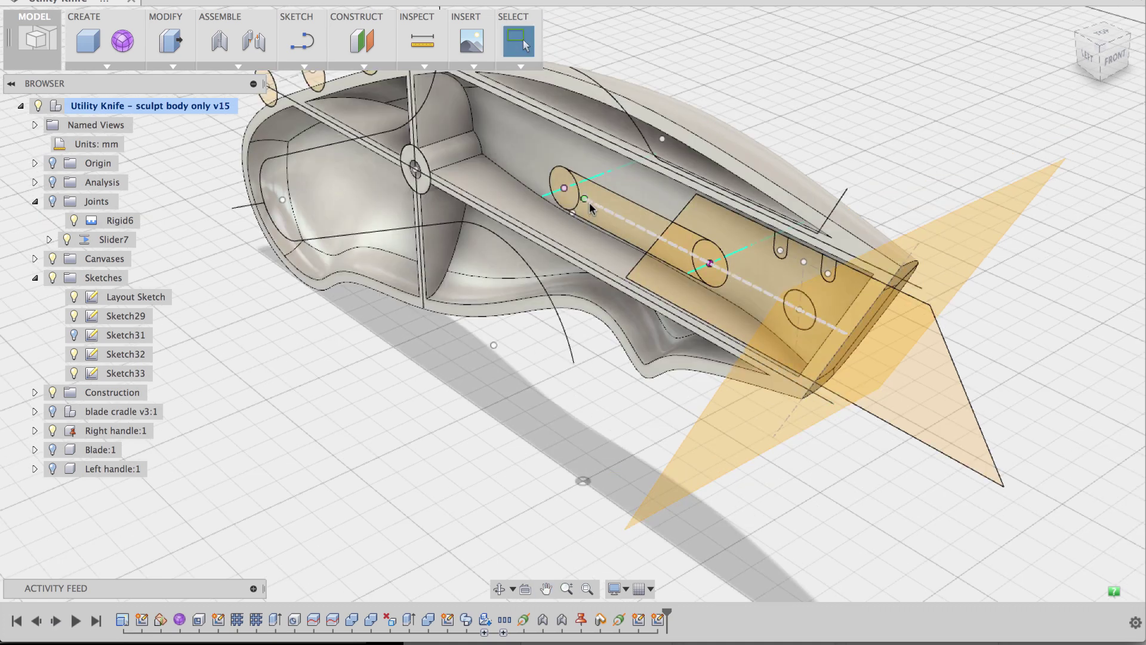
# - Select the slot's three profiles: rear circle, middle region and front circle
pyautogui.scroll(3, 562, 181)
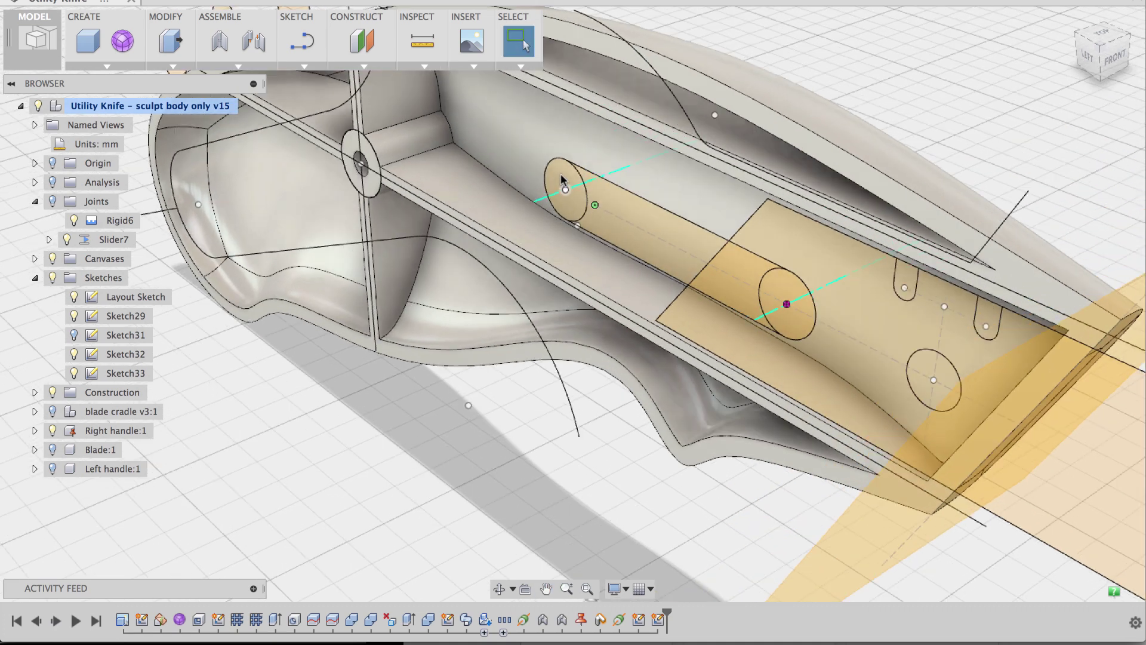
pyautogui.scroll(2, 561, 179)
pyautogui.scroll(2, 561, 182)
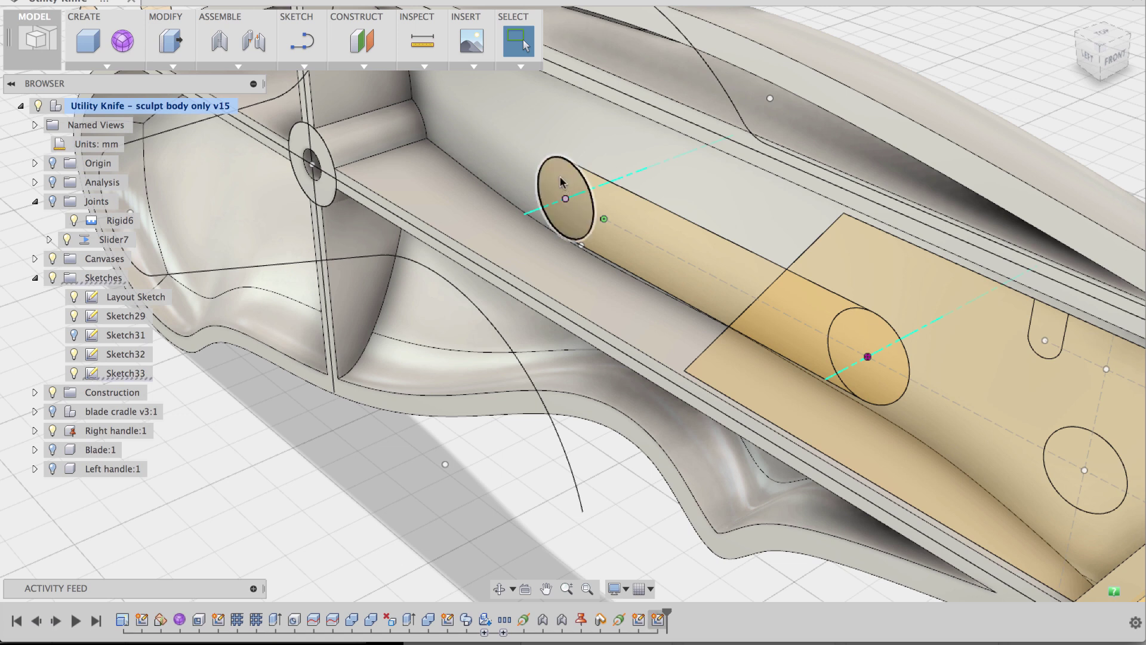
pyautogui.click(560, 176)
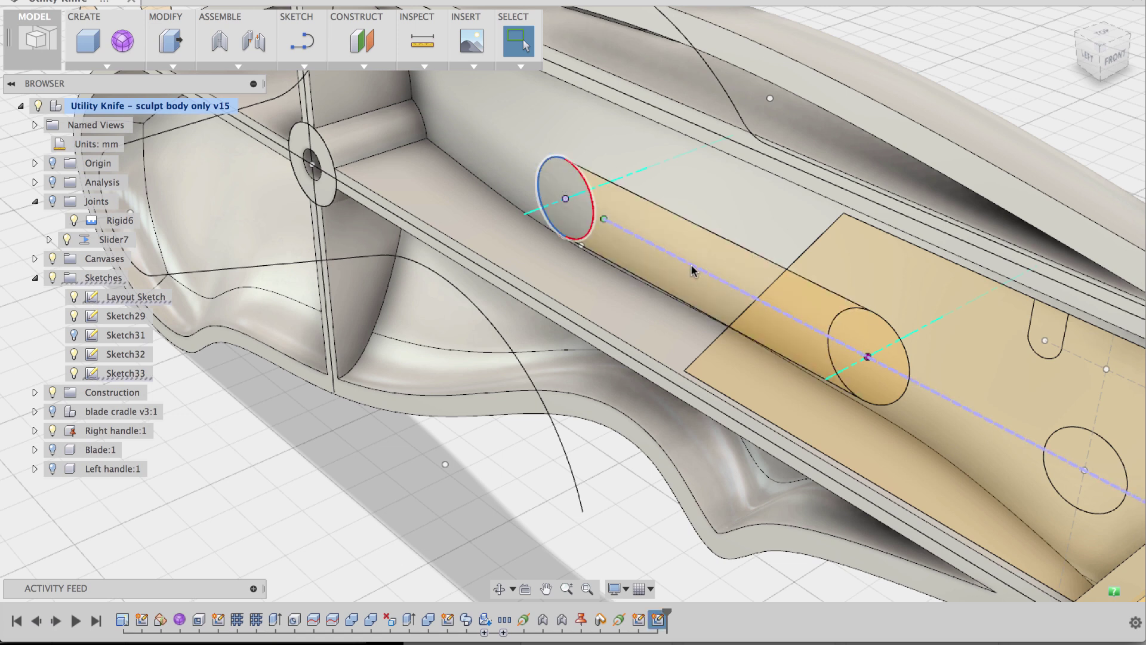
pyautogui.click(700, 257)
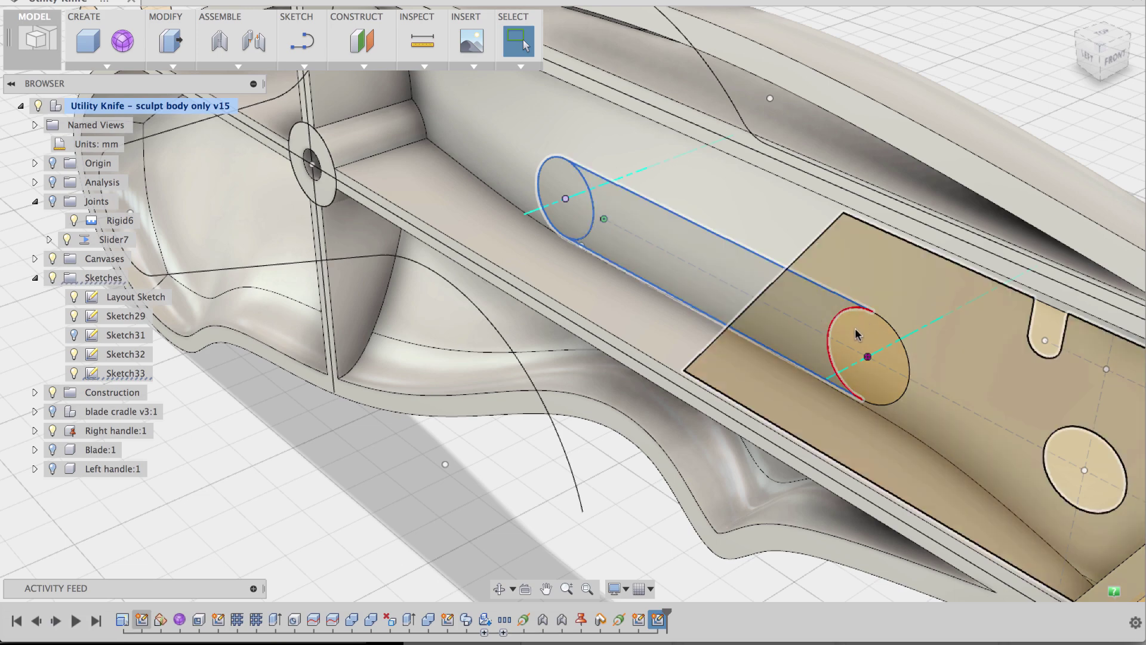
pyautogui.keyDown('shift'); pyautogui.moveTo(607, 320); pyautogui.dragTo(762, 324, button='middle'); pyautogui.keyUp('shift')
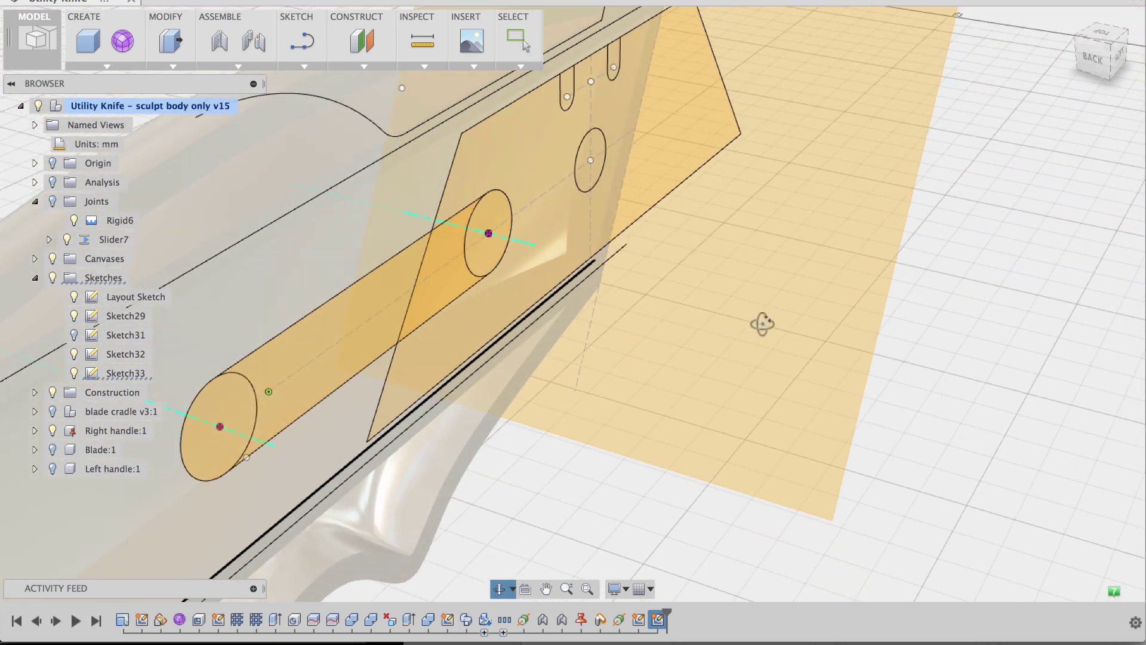
pyautogui.click(488, 257)
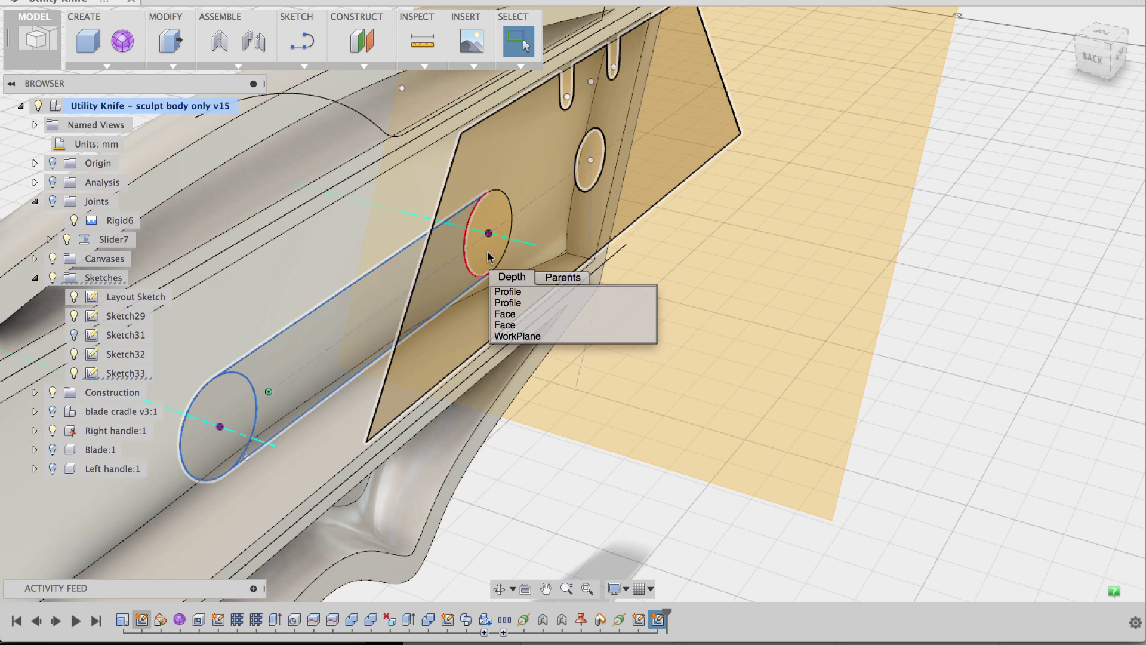
pyautogui.click(506, 303)
pyautogui.moveTo(453, 477)
pyautogui.keyDown('shift'); pyautogui.mouseDown(button='middle')
pyautogui.moveTo(502, 484)
pyautogui.moveTo(384, 361)
pyautogui.mouseUp(button='middle'); pyautogui.keyUp('shift')
# - Extrude the selected slot profiles as a 31 mm cut through the right handle
pyautogui.rightClick(385, 361)
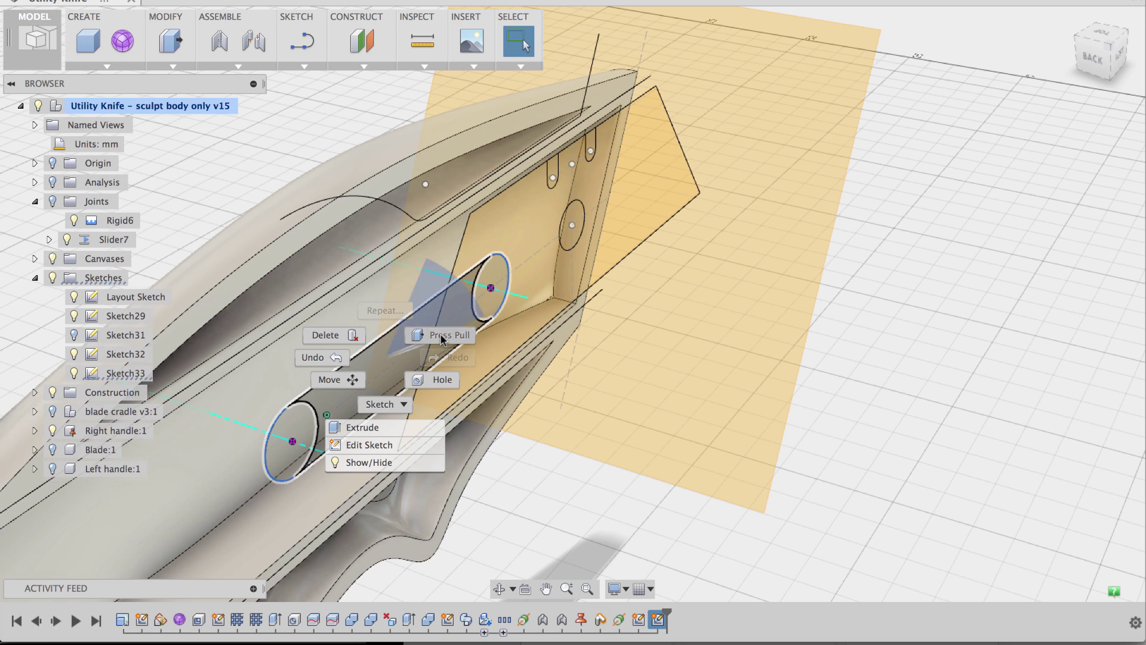
pyautogui.click(362, 427)
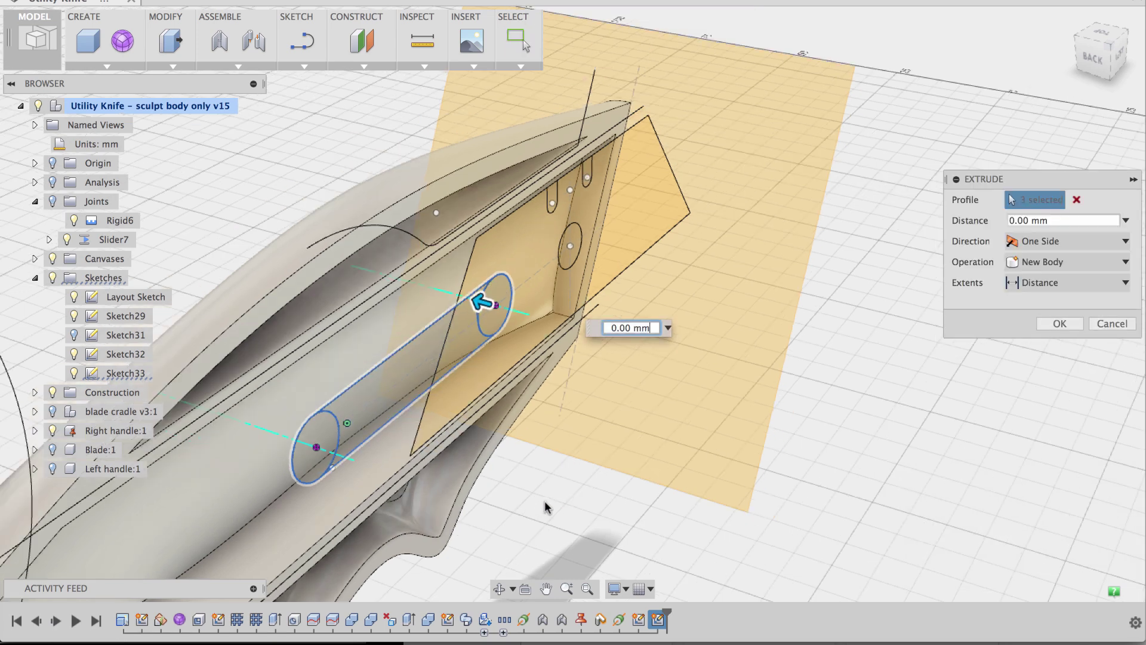
pyautogui.scroll(-3, 546, 499)
pyautogui.moveTo(547, 497); pyautogui.dragTo(651, 433, button='middle')
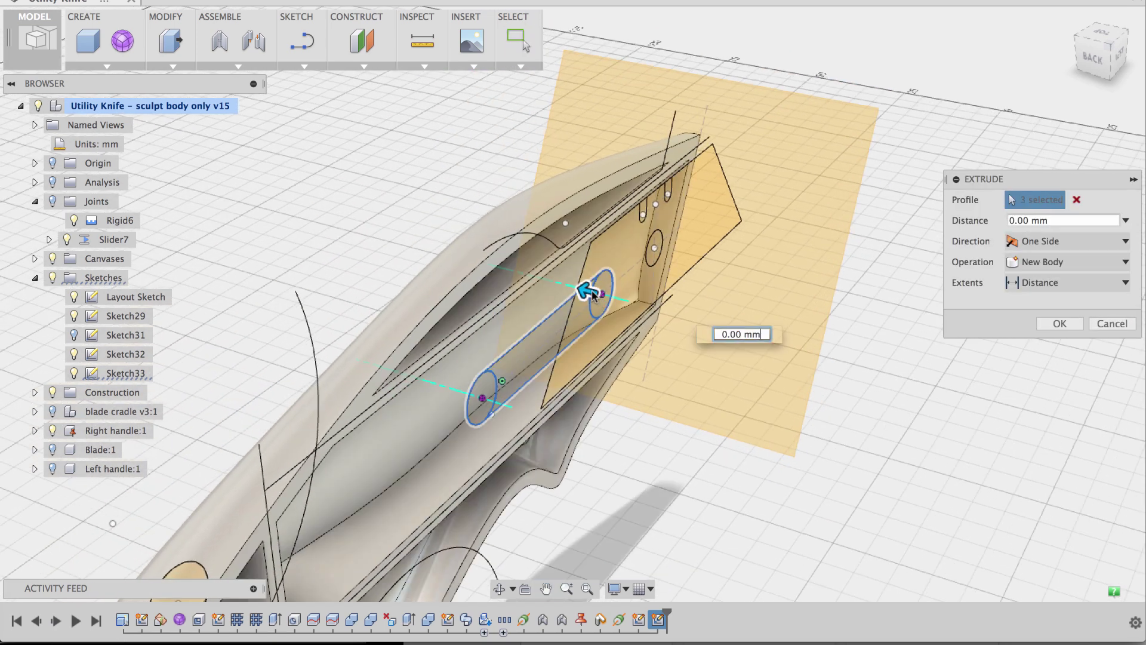
pyautogui.moveTo(593, 288); pyautogui.dragTo(382, 237)
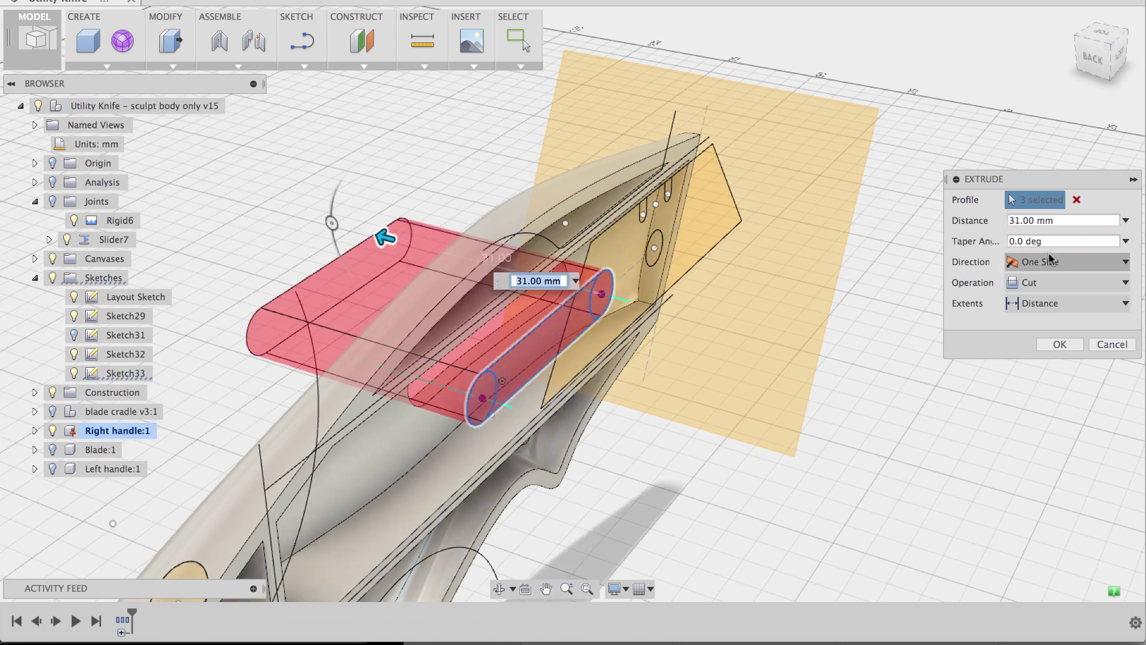
pyautogui.click(1054, 344)
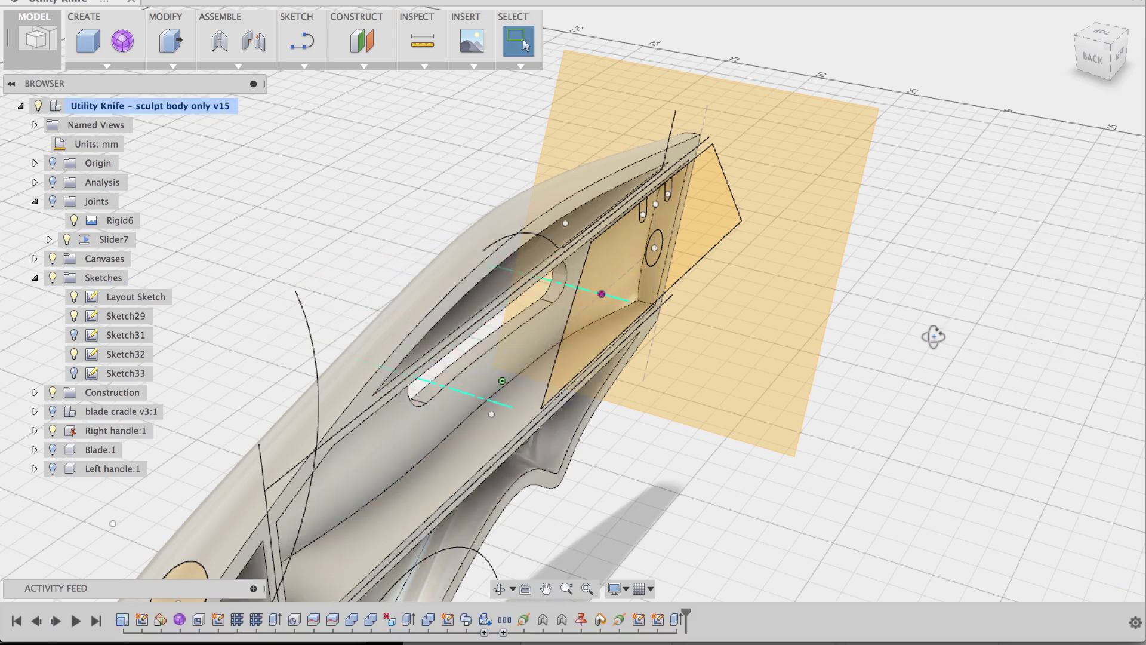
pyautogui.keyDown('shift'); pyautogui.moveTo(931, 335); pyautogui.dragTo(657, 316, button='middle'); pyautogui.keyUp('shift')
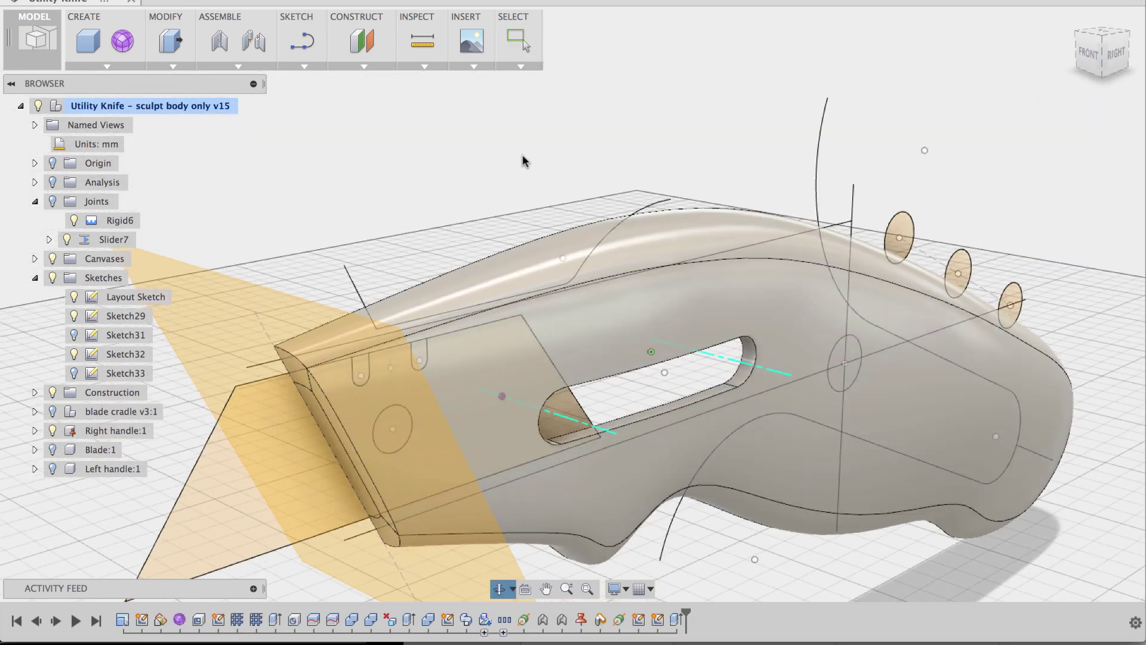
# - Show the blade cradle, toggle the Blade and Left handle bulbs, and hide all sketches
pyautogui.scroll(-5, 568, 180)
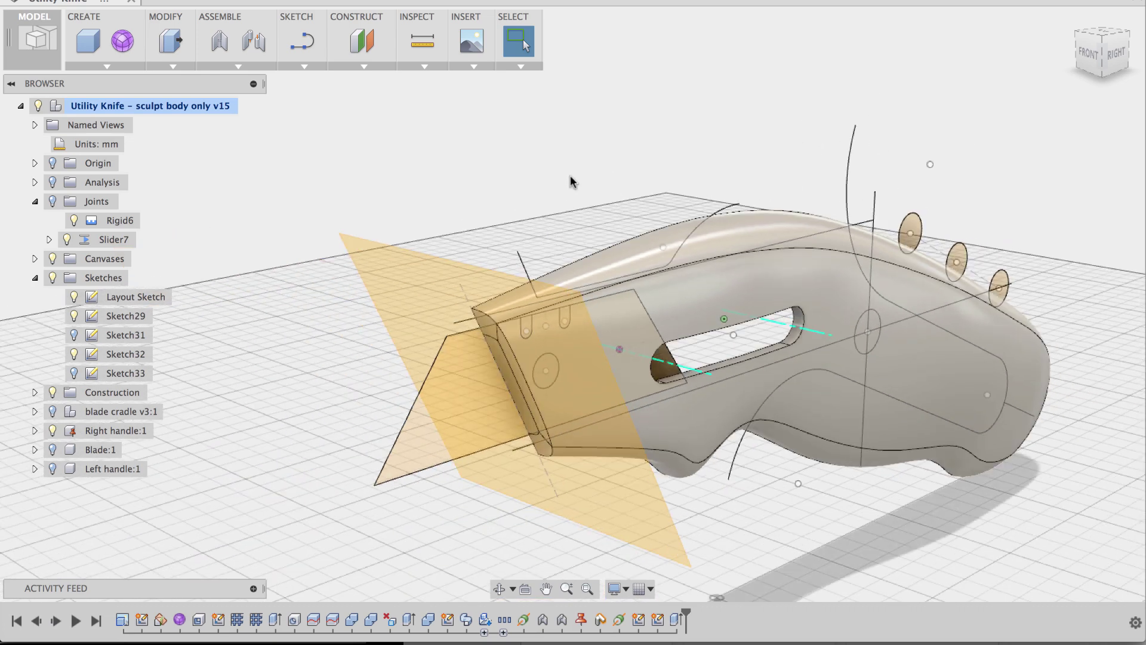
pyautogui.moveTo(553, 177); pyautogui.dragTo(550, 192, button='middle')
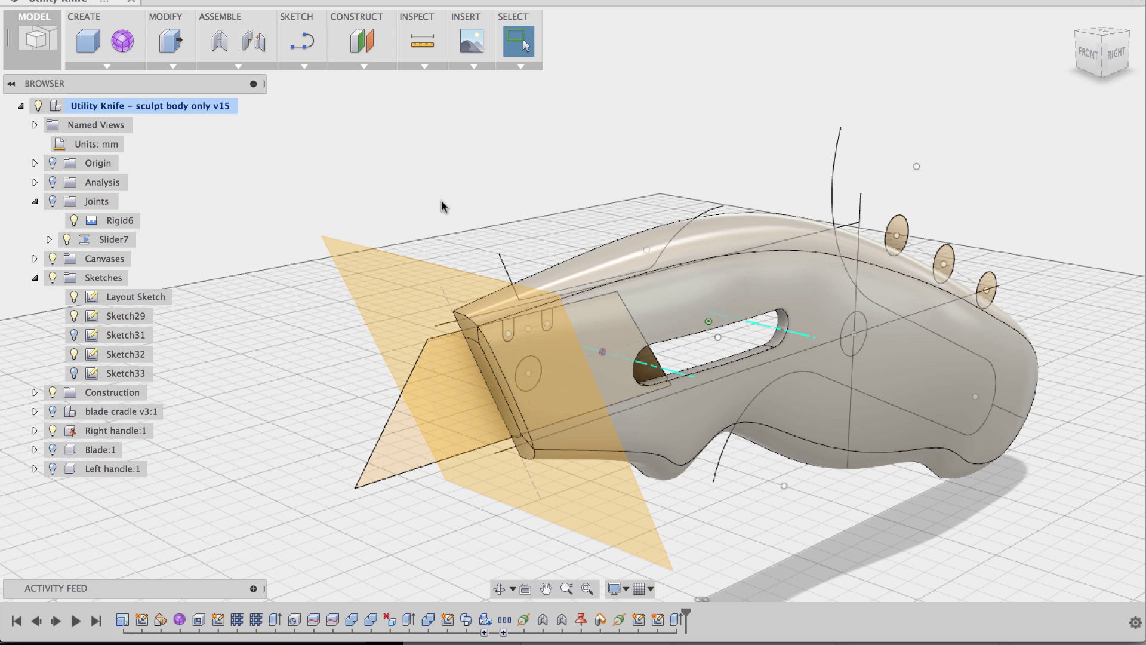
pyautogui.click(52, 411)
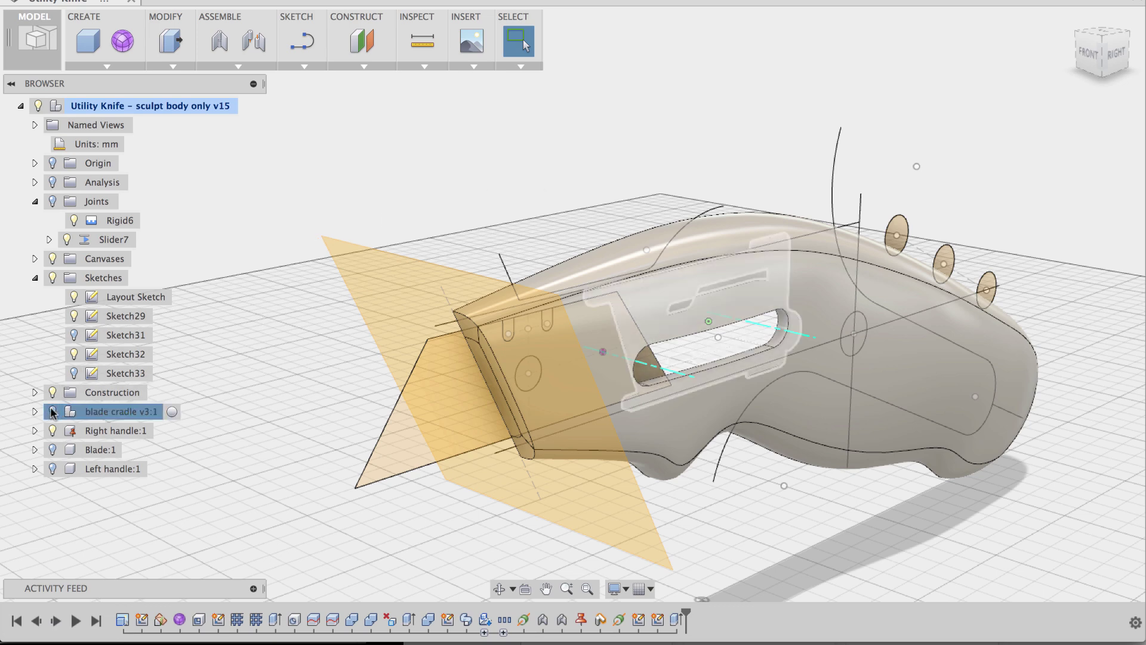
pyautogui.click(119, 412)
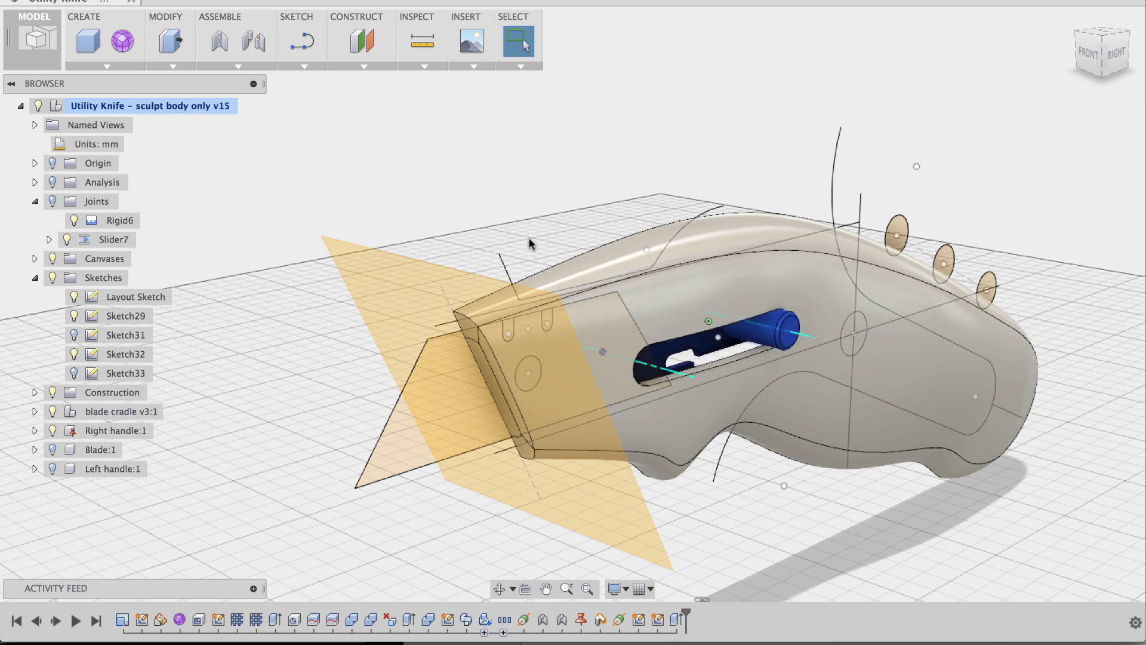
pyautogui.click(52, 450)
pyautogui.click(52, 468)
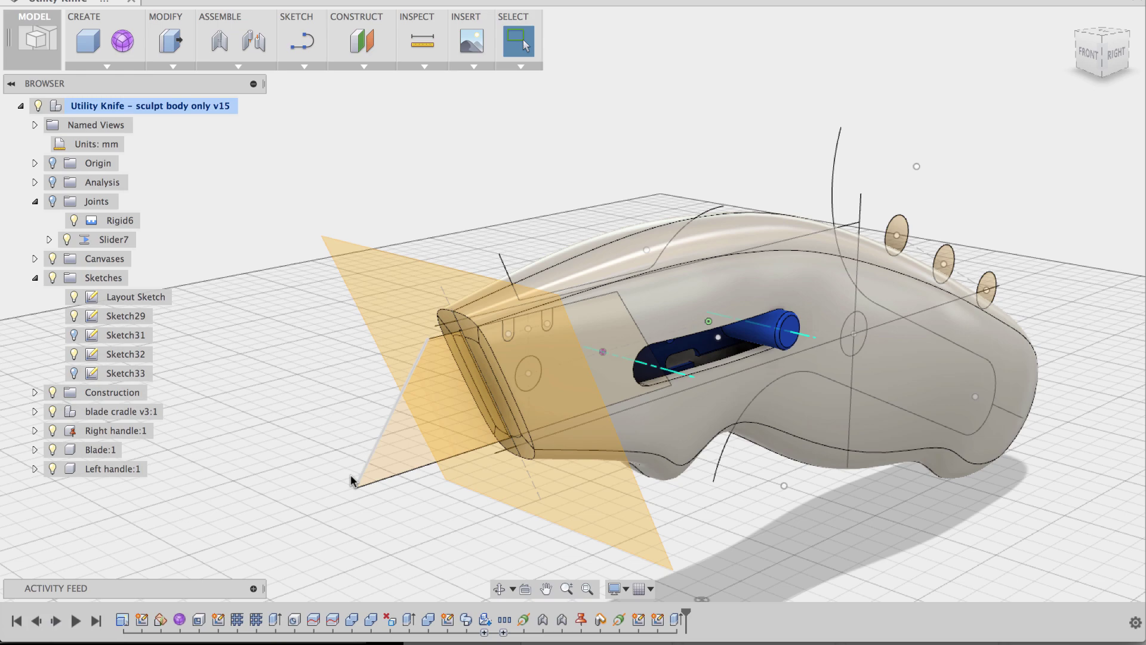
pyautogui.click(52, 277)
pyautogui.keyDown('shift'); pyautogui.moveTo(684, 179); pyautogui.dragTo(637, 198, button='middle'); pyautogui.keyUp('shift')
pyautogui.scroll(-5, 737, 143)
pyautogui.scroll(5, 643, 182)
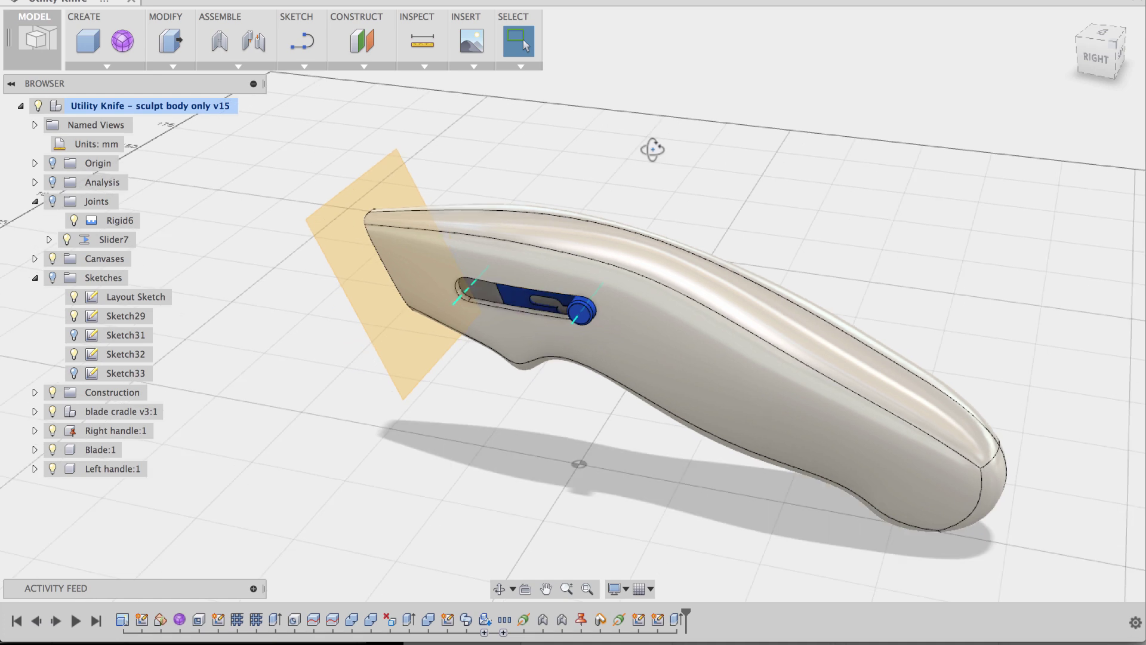
# - Hide the construction plane and slide the slider forward so the blade extends
pyautogui.click(53, 392)
pyautogui.keyDown('shift'); pyautogui.moveTo(299, 440); pyautogui.dragTo(356, 424, button='middle'); pyautogui.keyUp('shift')
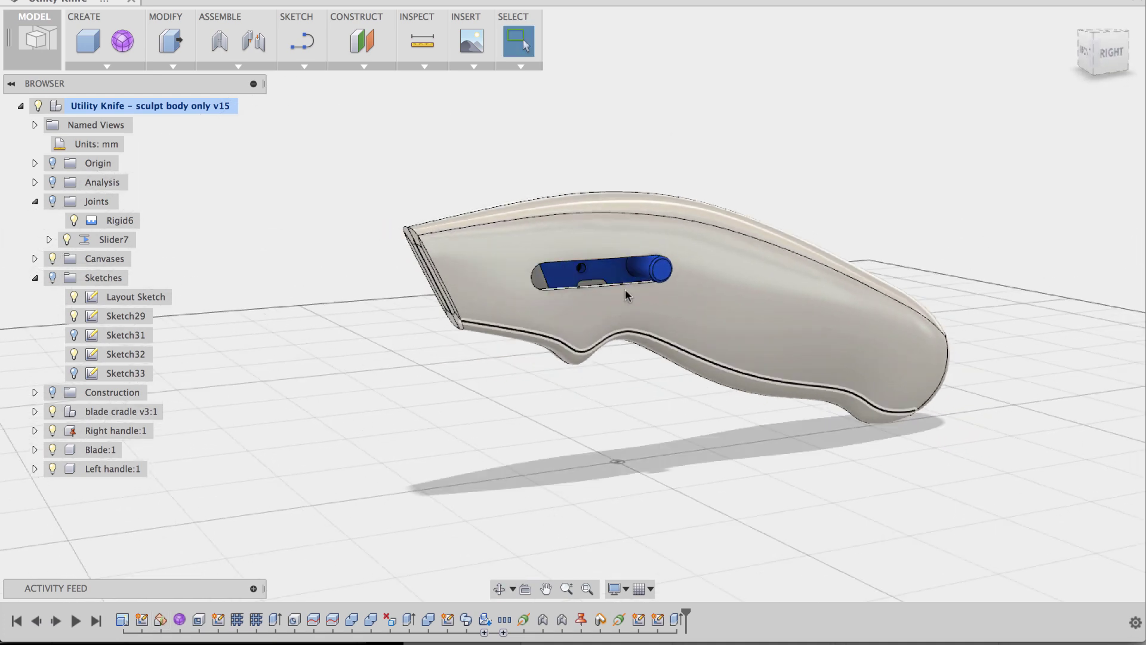
pyautogui.moveTo(631, 273); pyautogui.dragTo(540, 275)
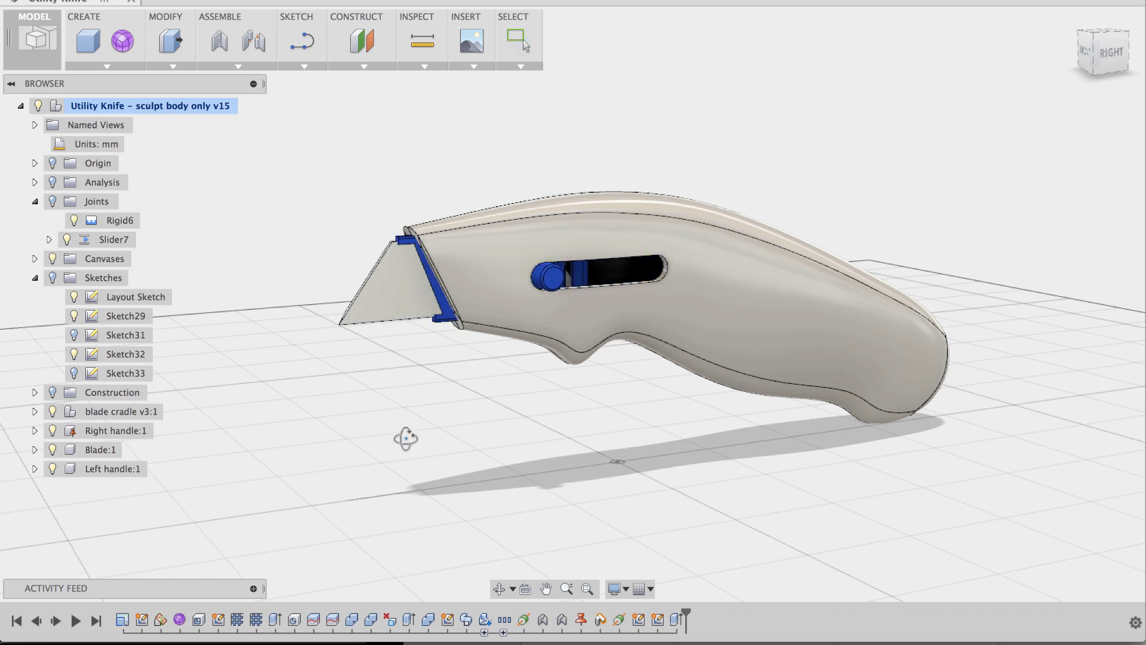
# - Capture the slider's new extended-blade position
pyautogui.keyDown('shift'); pyautogui.moveTo(406, 438); pyautogui.dragTo(677, 497, button='middle'); pyautogui.keyUp('shift')
pyautogui.scroll(6, 486, 370)
pyautogui.scroll(-3, 471, 367)
pyautogui.scroll(4, 570, 464)
pyautogui.scroll(-3, 569, 464)
pyautogui.scroll(3, 612, 471)
pyautogui.scroll(-2, 660, 482)
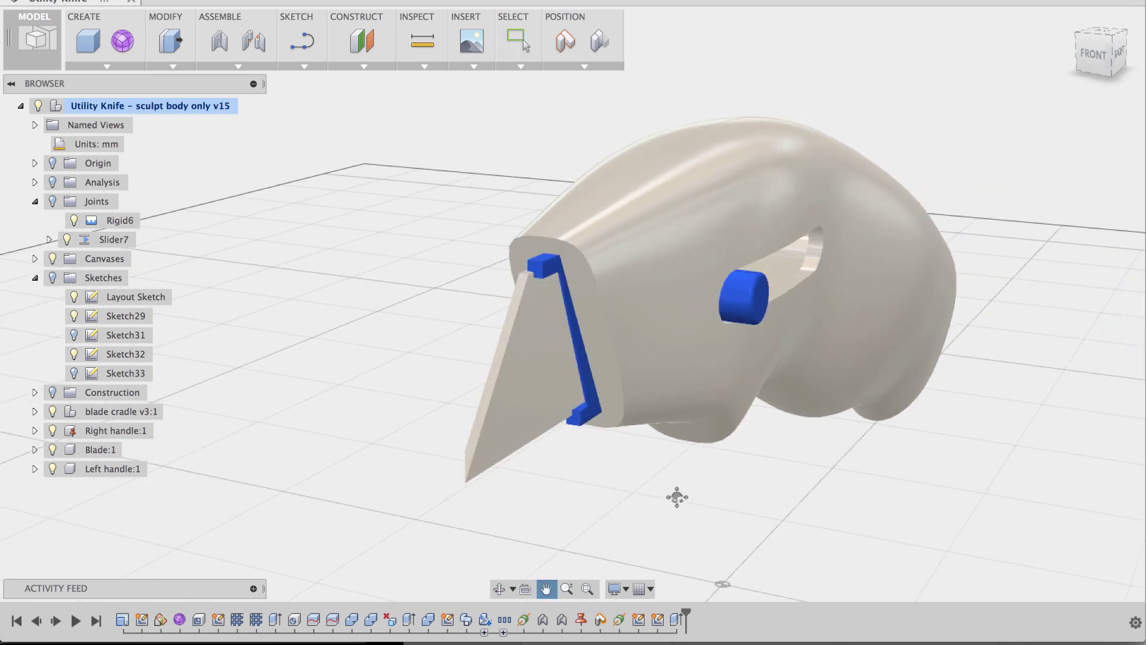
pyautogui.press('Escape')
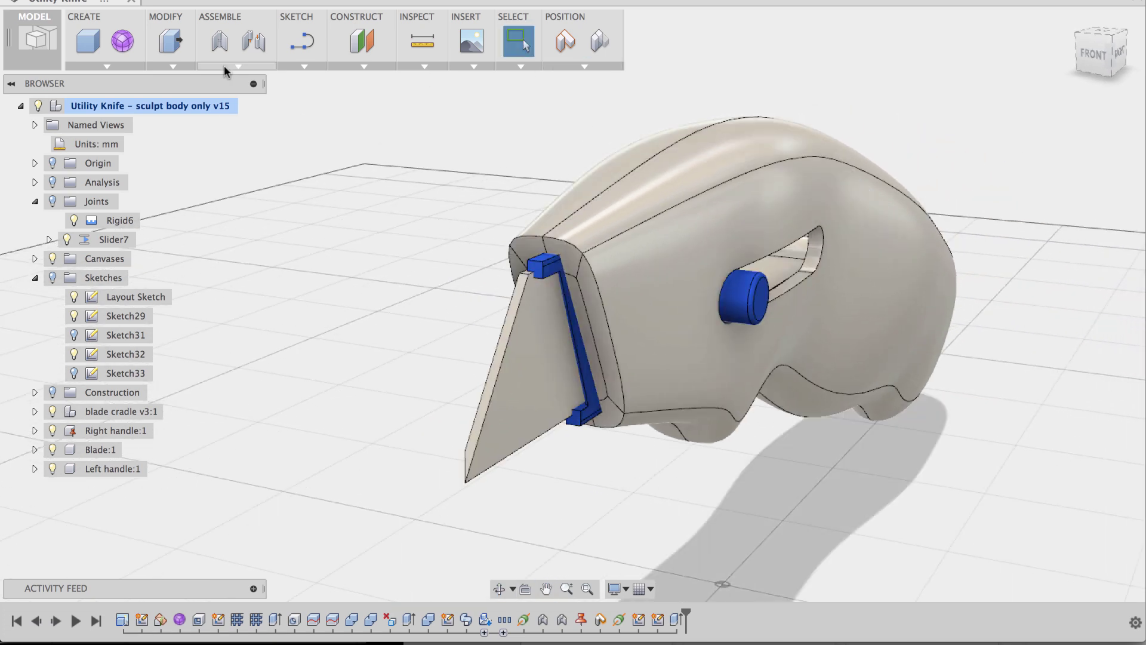
pyautogui.click(562, 52)
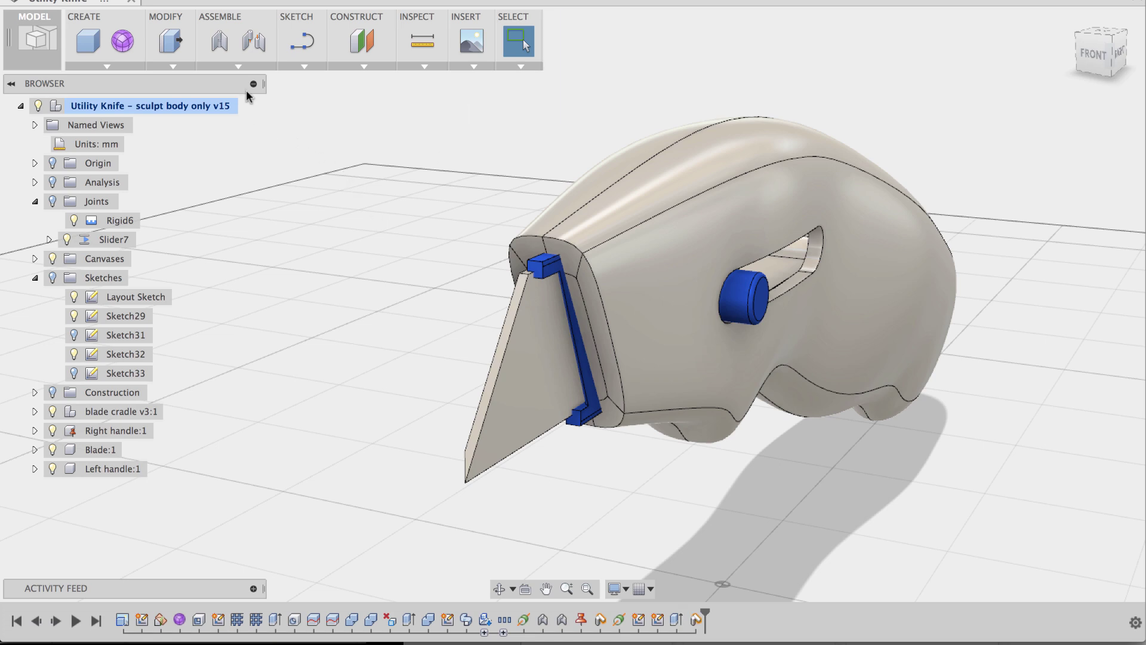
# - Combine-cut the first handle body with the blade cradle as tool, keeping the cradle
pyautogui.click(173, 65)
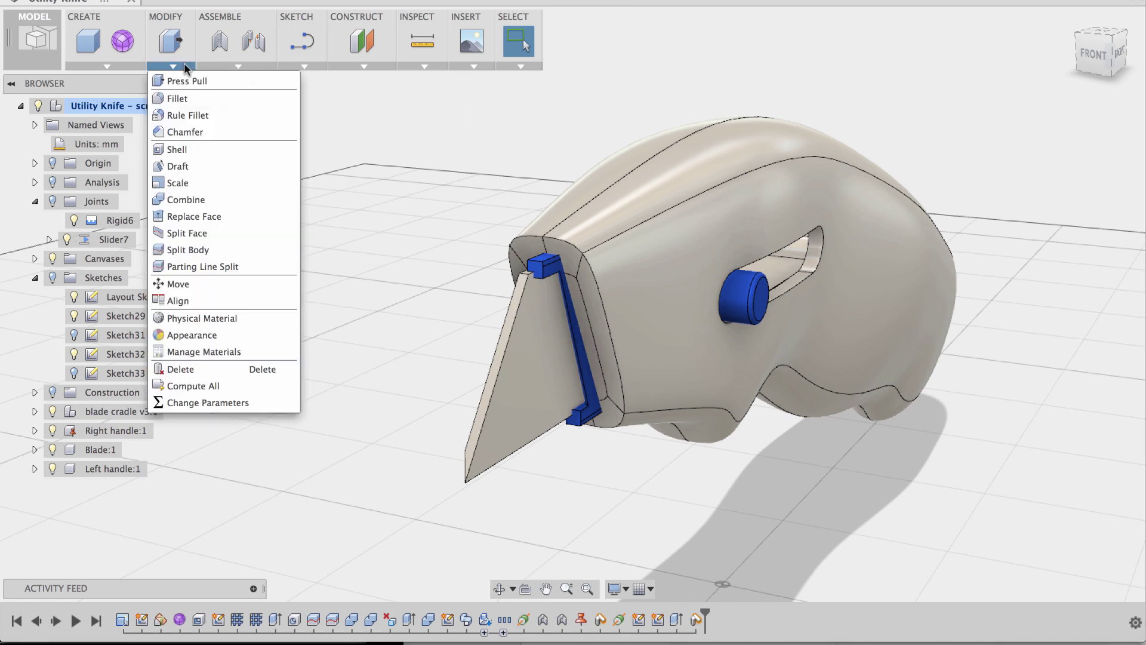
pyautogui.click(190, 200)
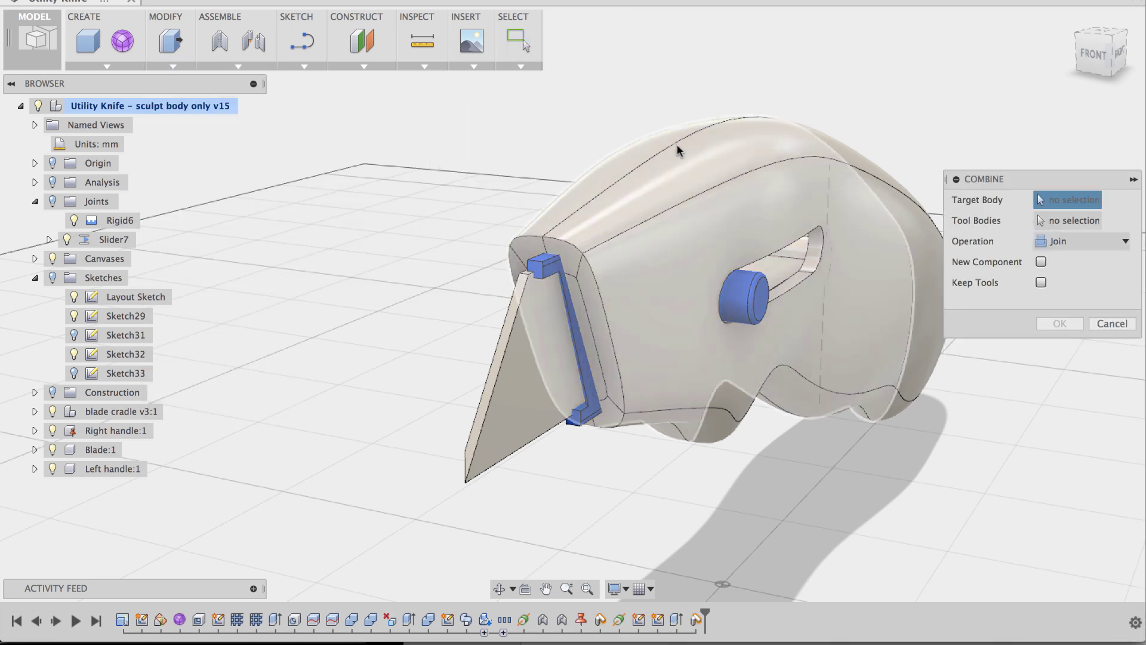
pyautogui.click(686, 177)
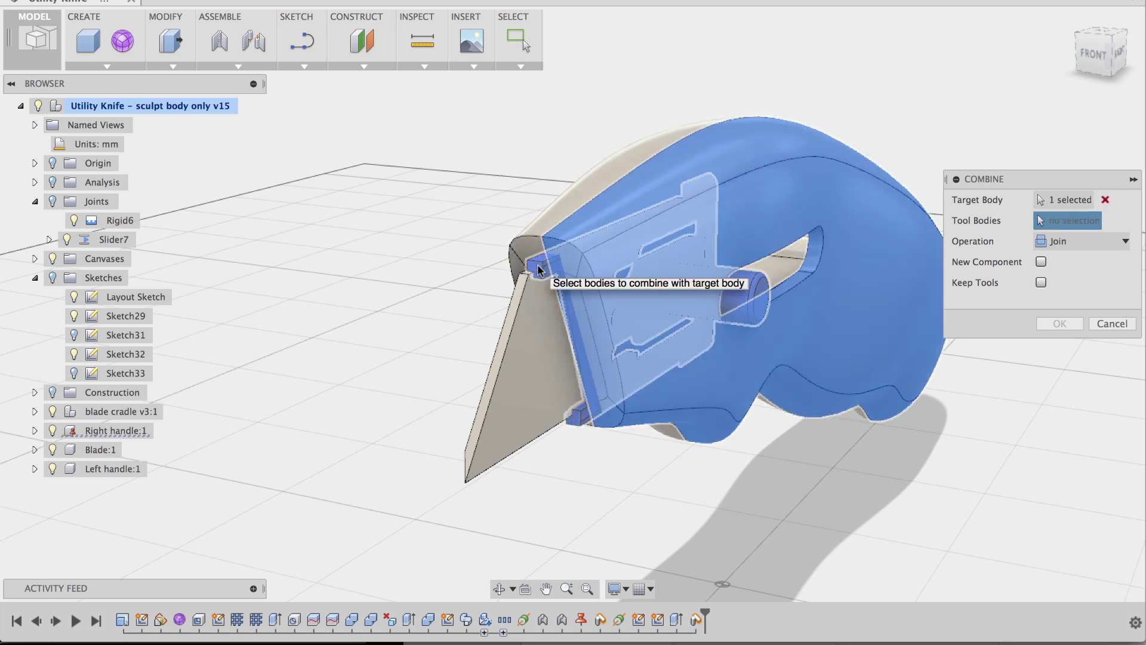
pyautogui.click(538, 269)
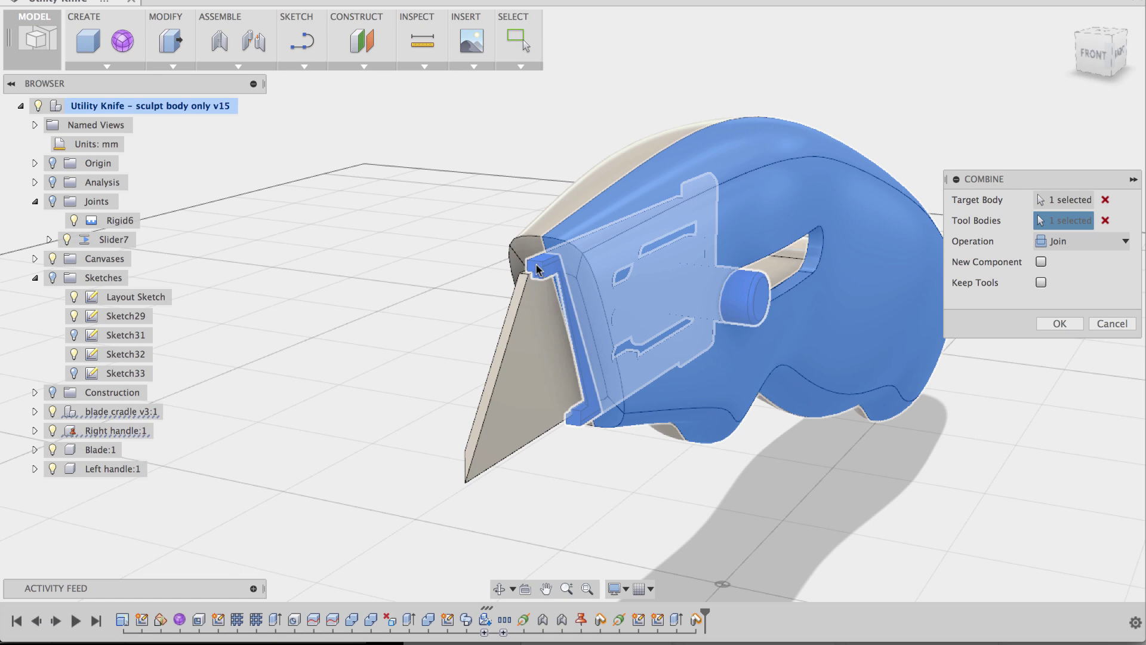
pyautogui.click(1082, 242)
pyautogui.click(1080, 272)
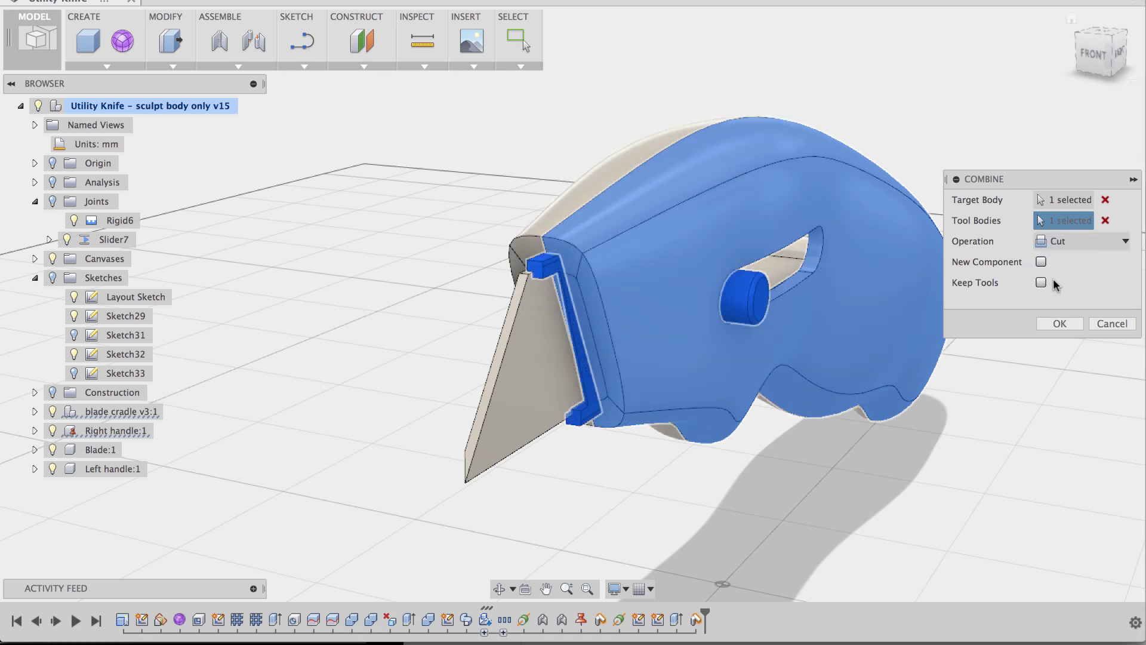
pyautogui.click(1040, 283)
pyautogui.click(1058, 324)
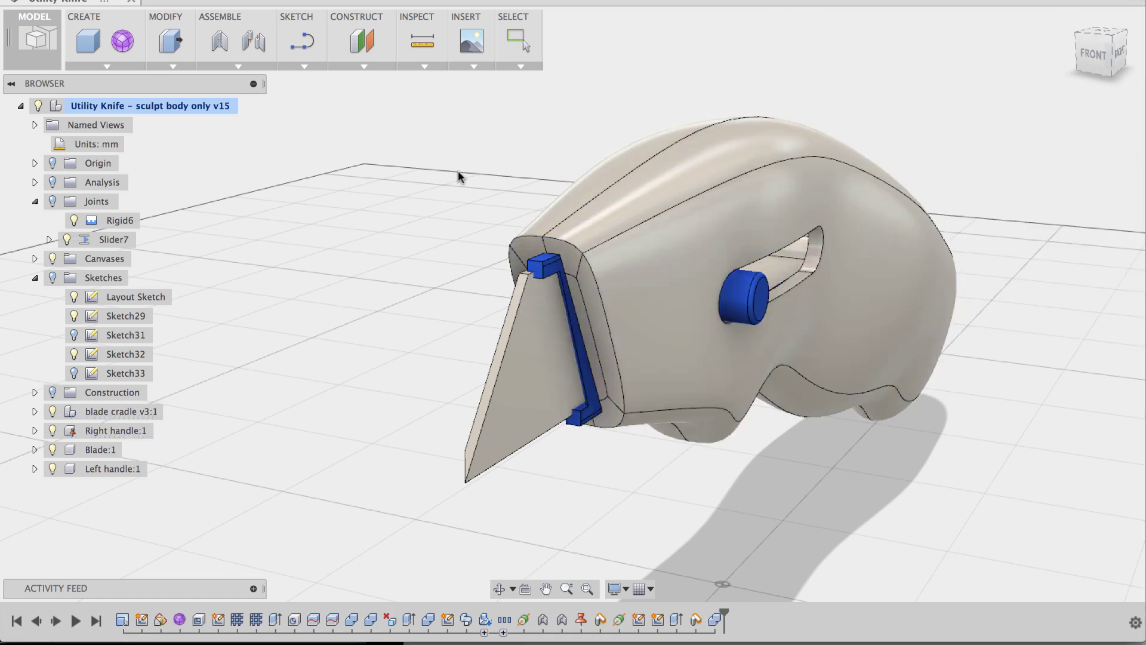
# - Repeat the Combine cut on the other handle half, again keeping the blade cradle
pyautogui.moveTo(402, 184)
pyautogui.keyDown('shift'); pyautogui.mouseDown(button='middle')
pyautogui.moveTo(453, 187)
pyautogui.moveTo(384, 248)
pyautogui.mouseUp(button='middle'); pyautogui.keyUp('shift')
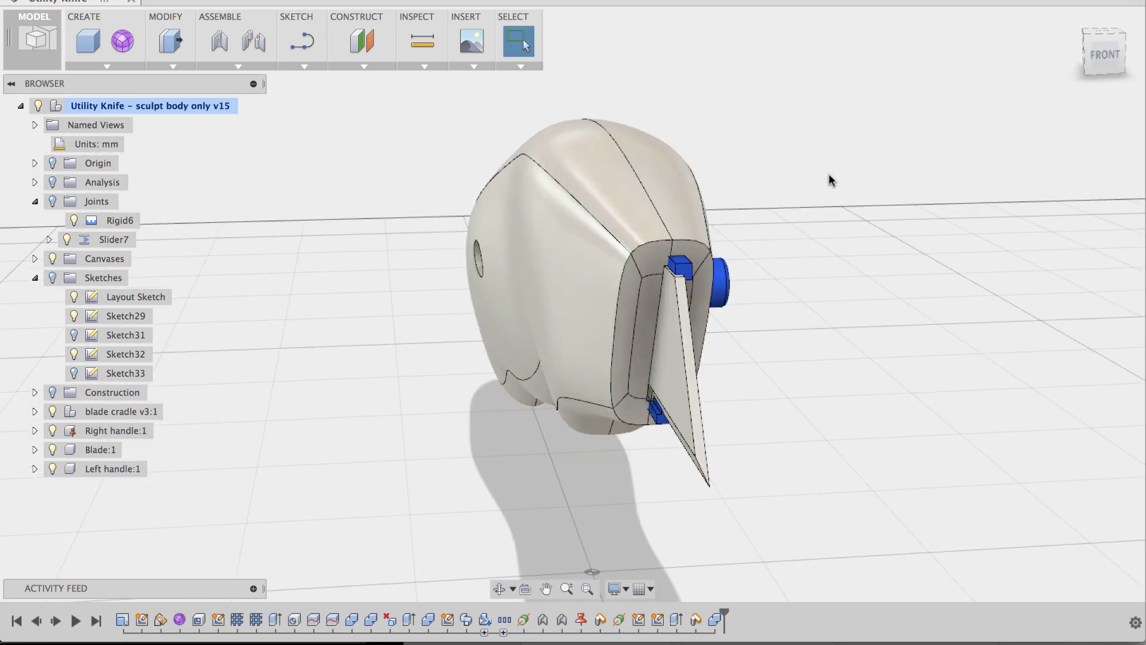
pyautogui.scroll(3, 843, 240)
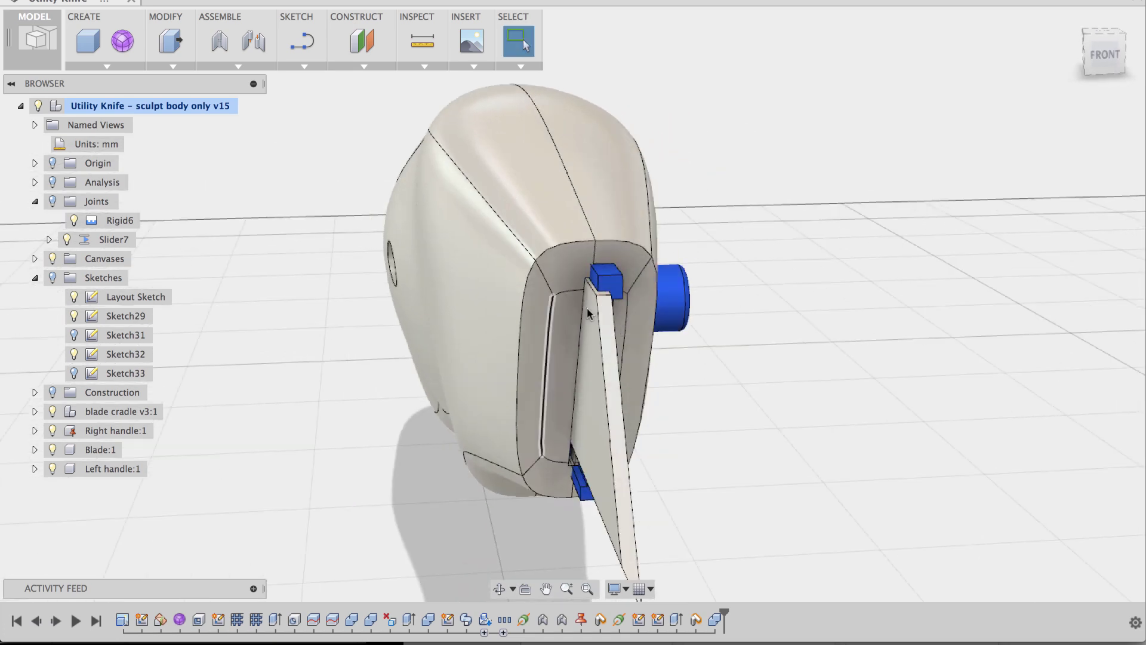
pyautogui.keyDown('shift'); pyautogui.moveTo(834, 235); pyautogui.dragTo(825, 211, button='middle'); pyautogui.keyUp('shift')
pyautogui.rightClick(843, 206)
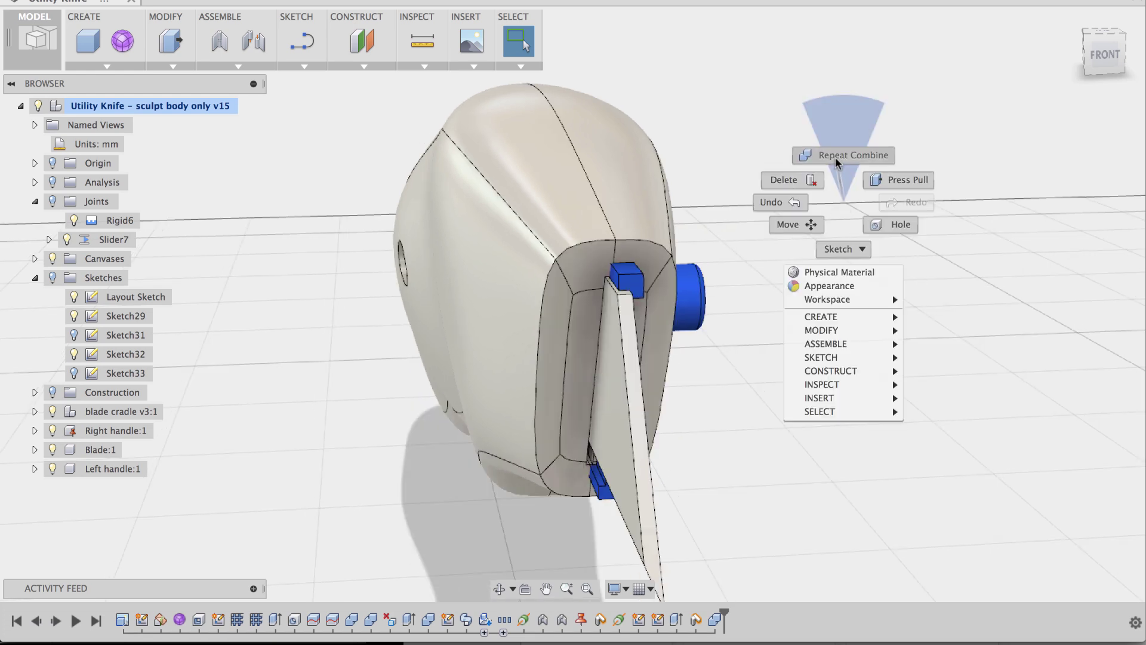
pyautogui.click(839, 159)
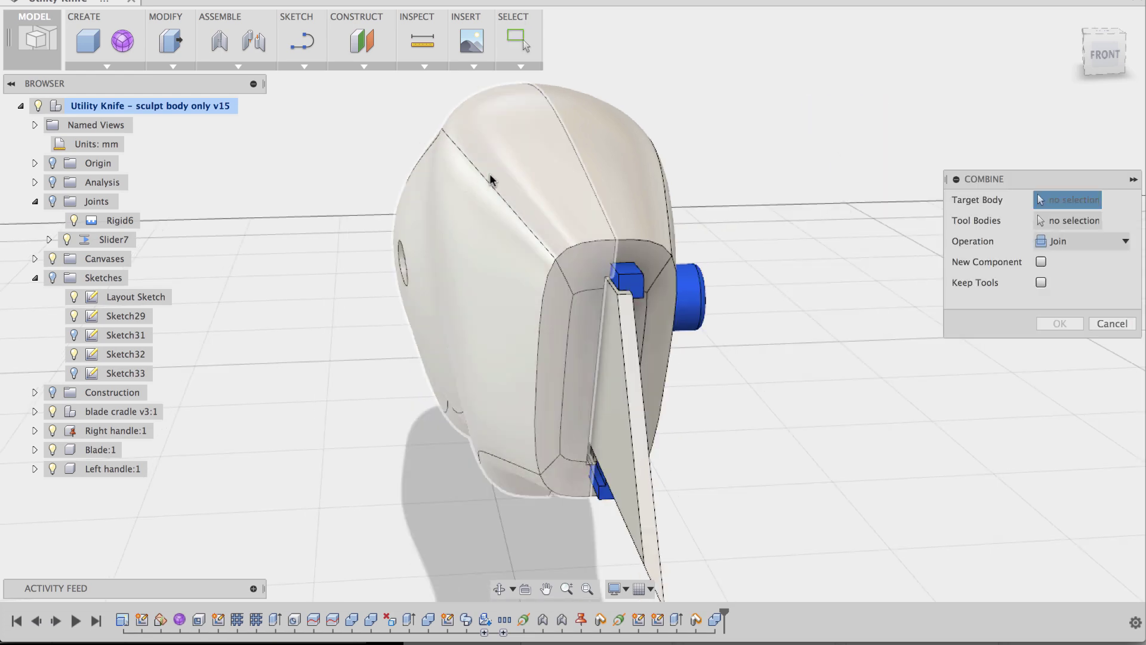
pyautogui.click(489, 179)
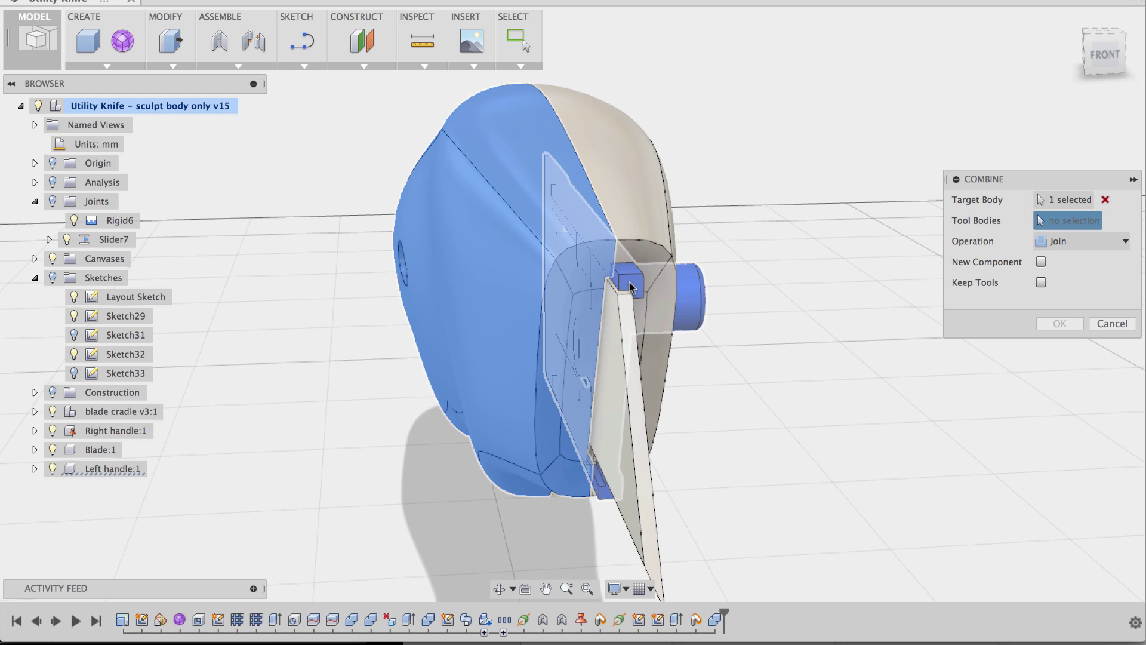
pyautogui.click(629, 286)
pyautogui.click(1074, 241)
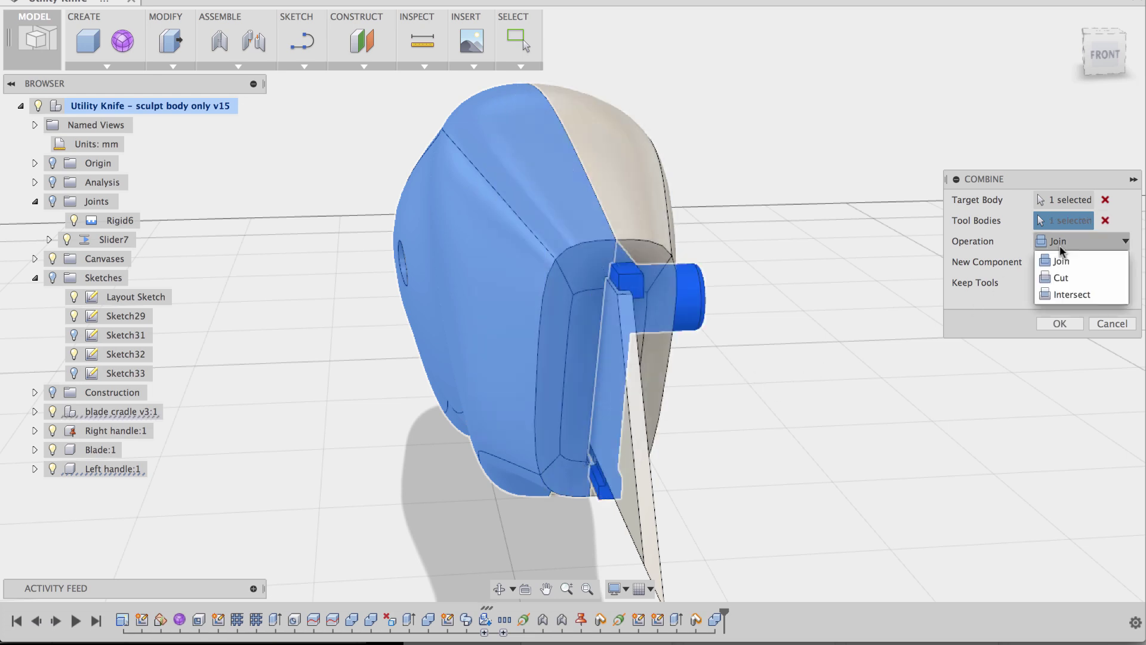
pyautogui.click(1015, 275)
pyautogui.click(1041, 282)
pyautogui.click(1059, 323)
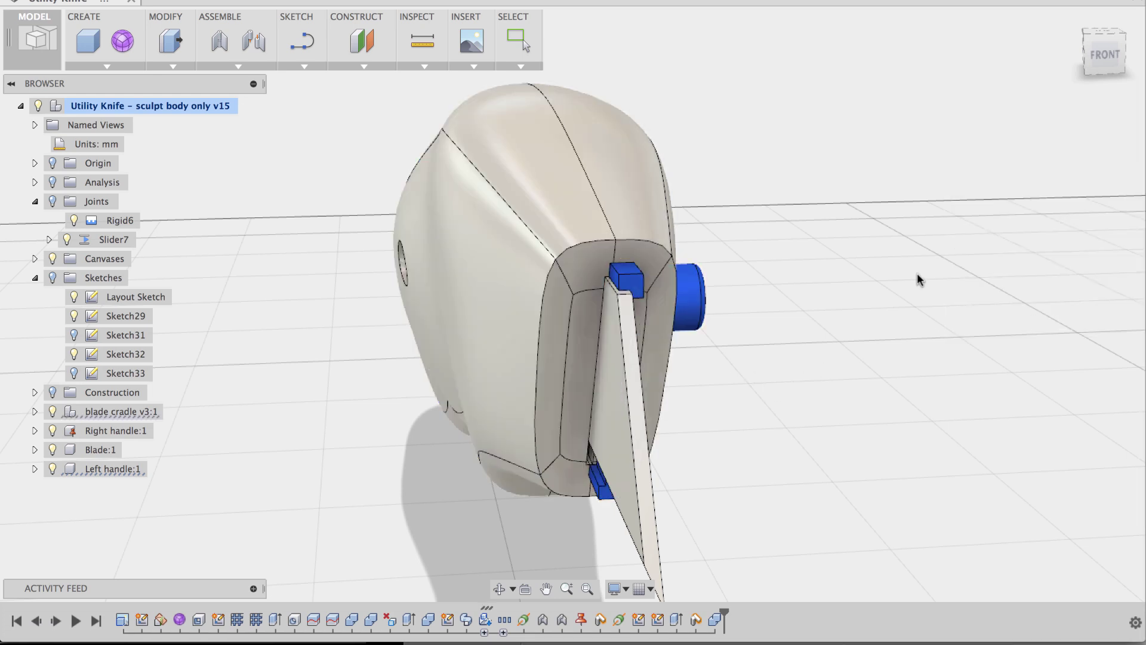
pyautogui.keyDown('shift'); pyautogui.moveTo(890, 294); pyautogui.dragTo(760, 145, button='middle'); pyautogui.keyUp('shift')
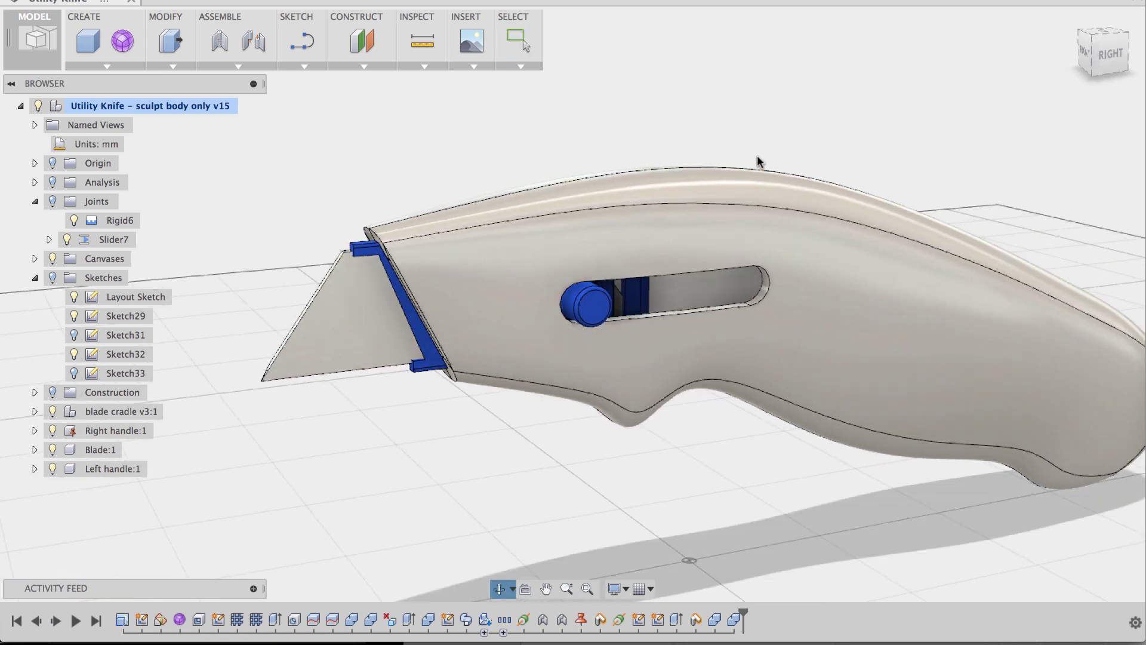
# - Zoom and pan to frame the whole knife side-on with the blade extended
pyautogui.scroll(3, 753, 145)
pyautogui.scroll(-3, 752, 148)
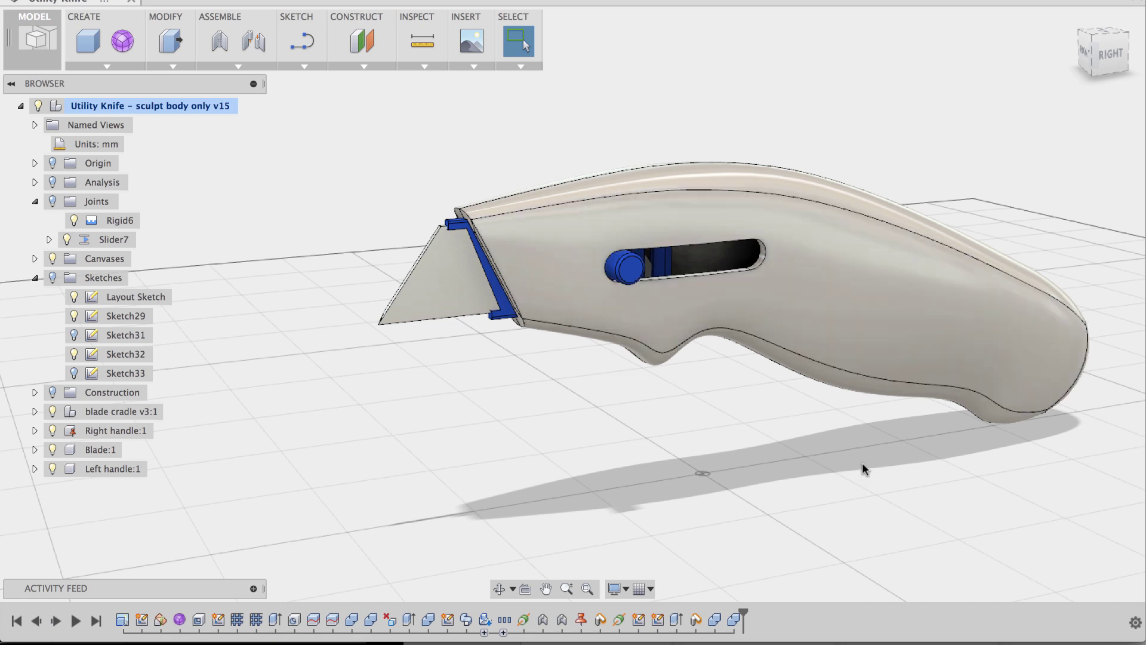
pyautogui.moveTo(859, 466); pyautogui.dragTo(763, 471, button='middle')
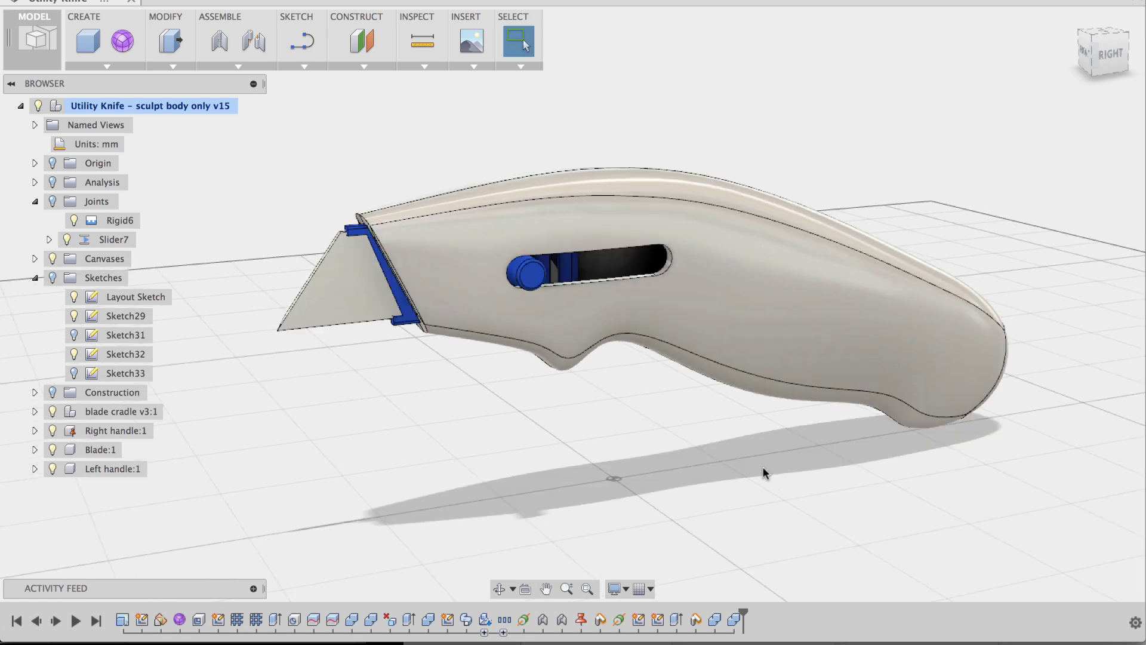